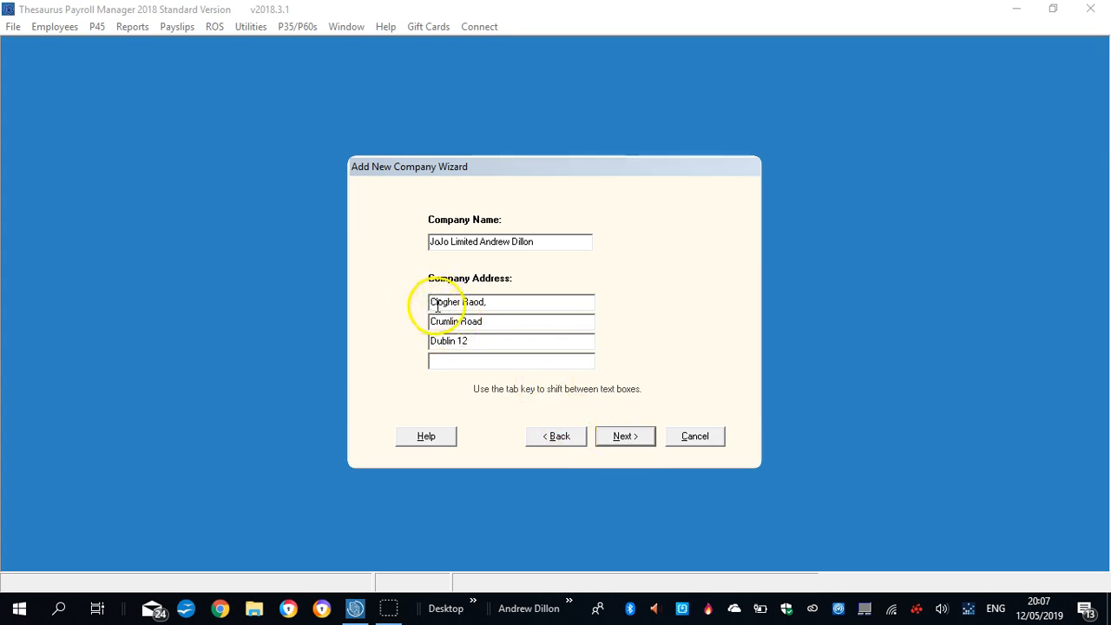
Enter JoJo Limited's employer registered number in the wizard.
click(613, 438)
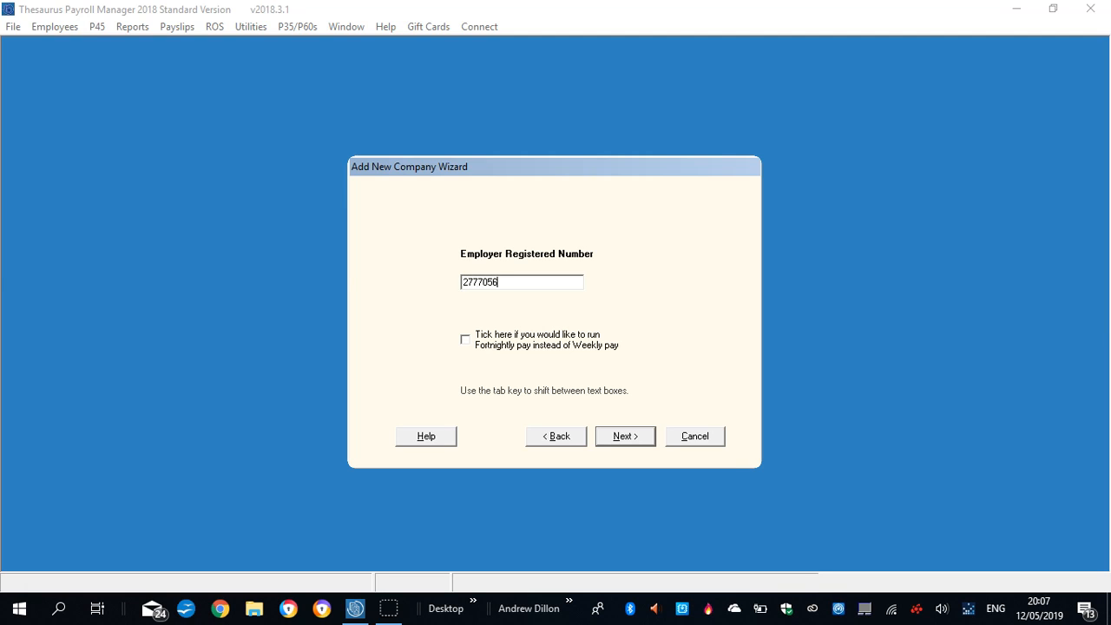
key(Caps_Lock)
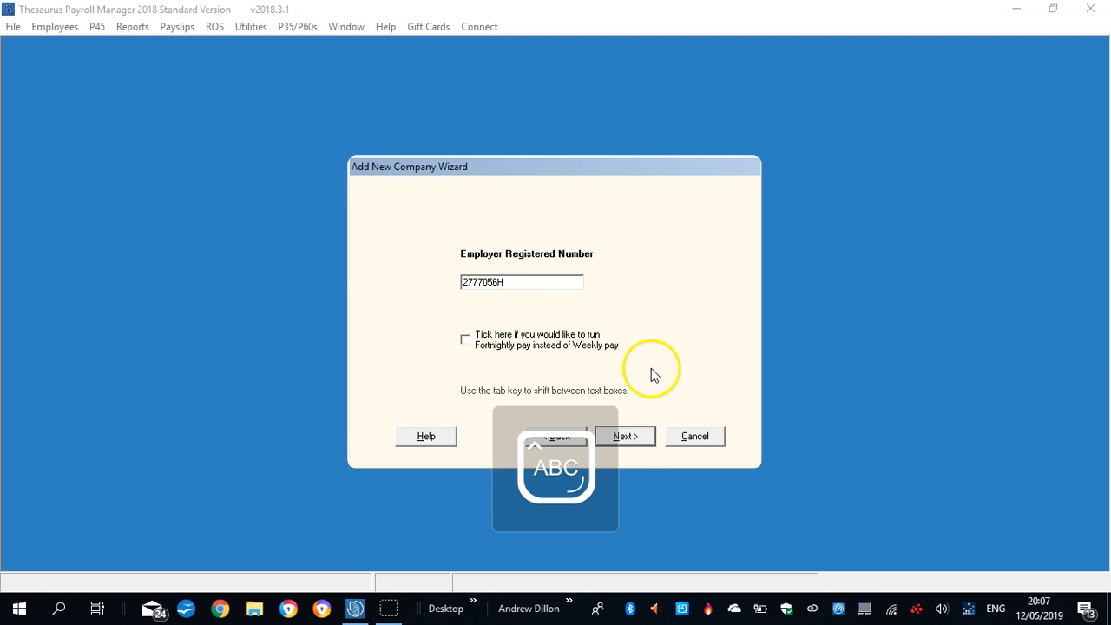
click(631, 436)
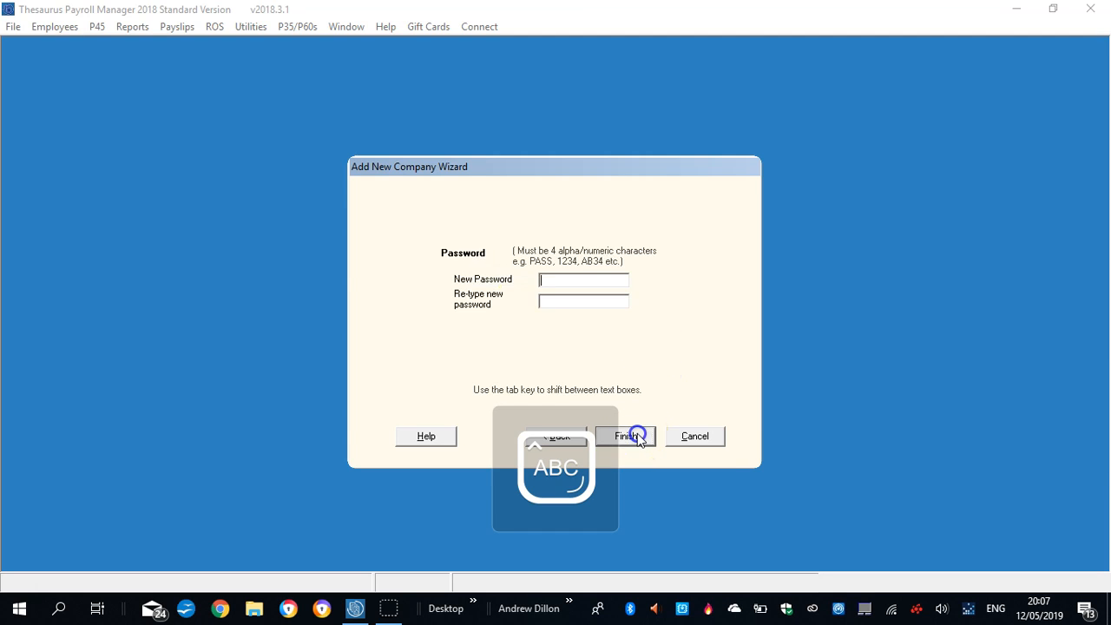
Set and confirm the four-character company password, then finish creating the company.
click(558, 300)
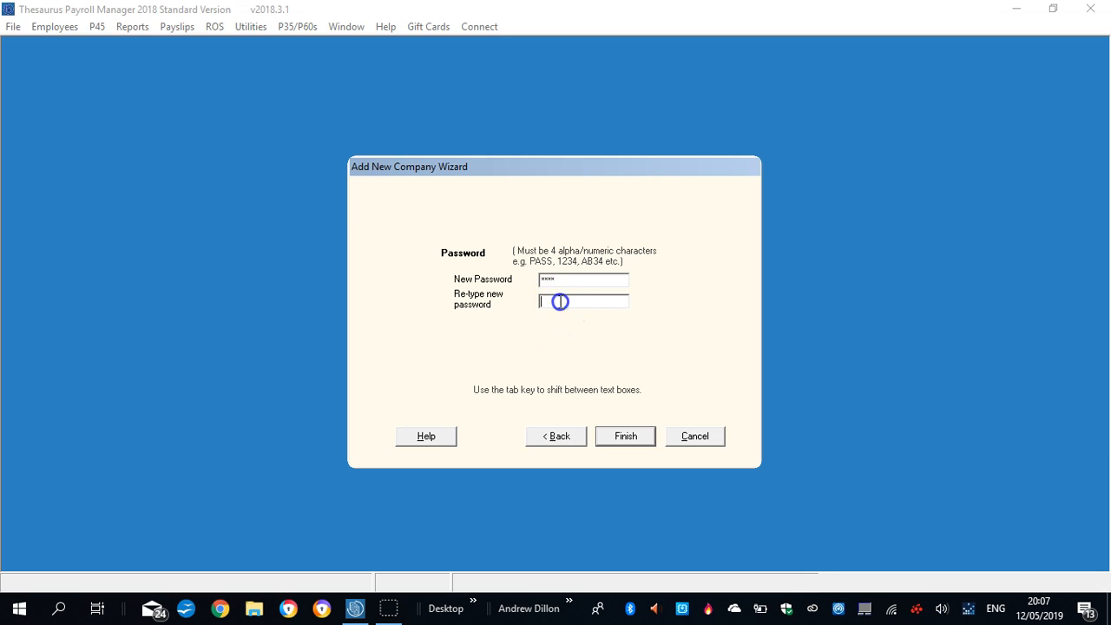
text(****)
click(627, 441)
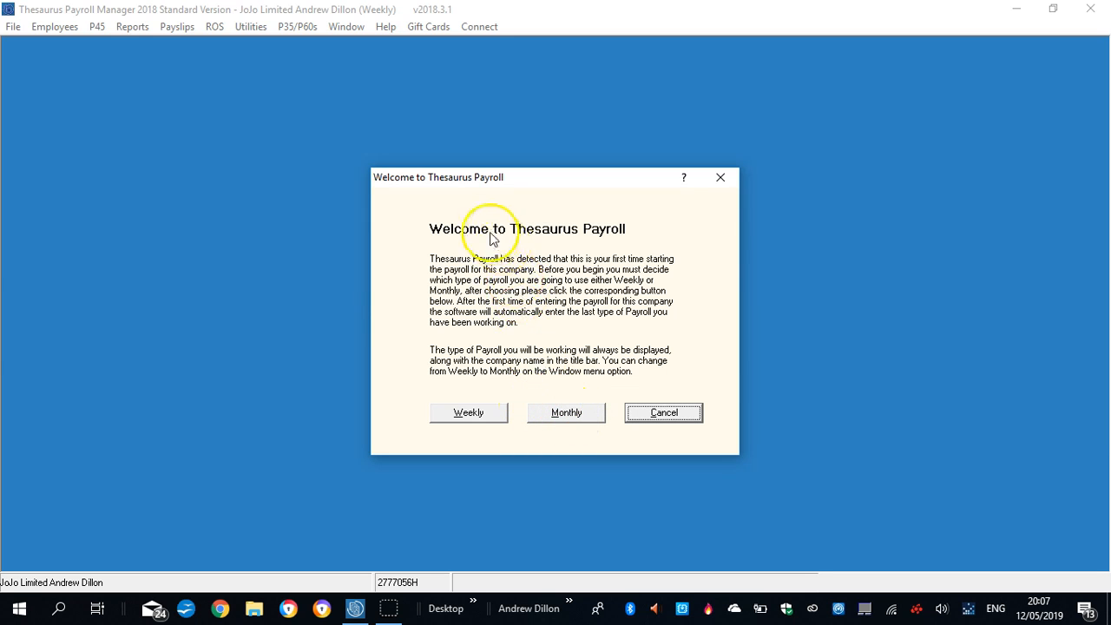
Choose Monthly payroll, continue the free trial, log in, and dismiss the startup and recovery-email prompts.
click(560, 414)
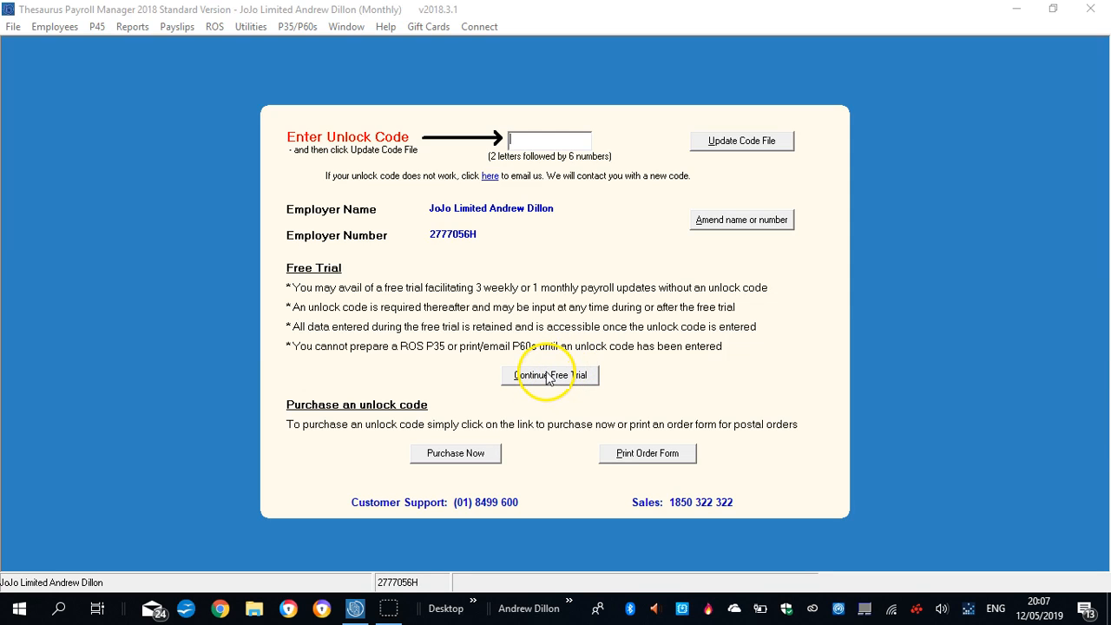
click(547, 375)
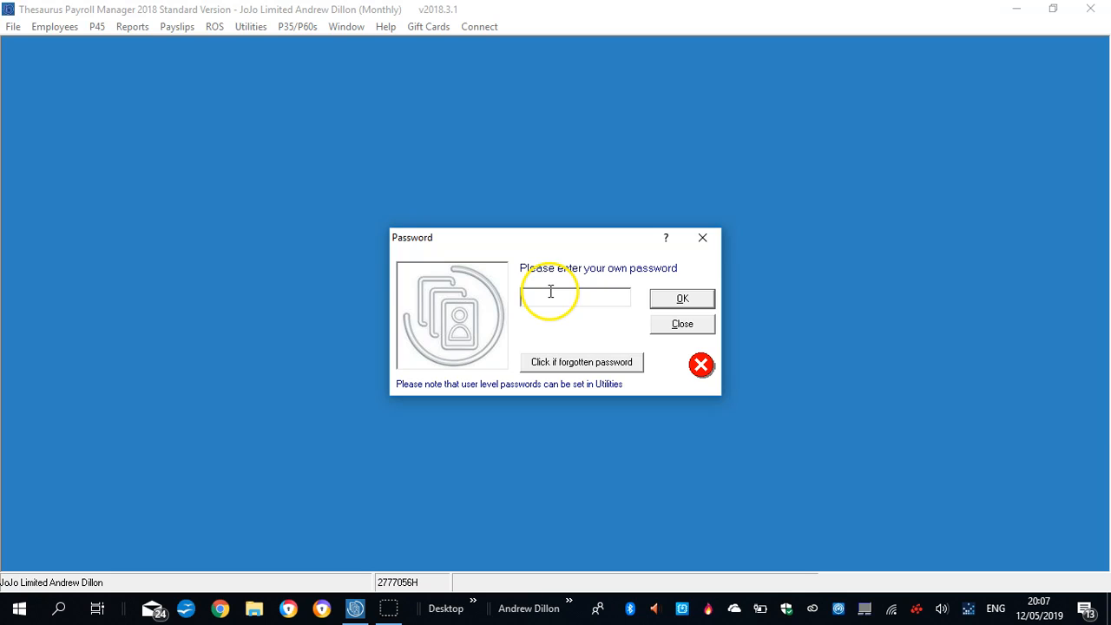
click(694, 297)
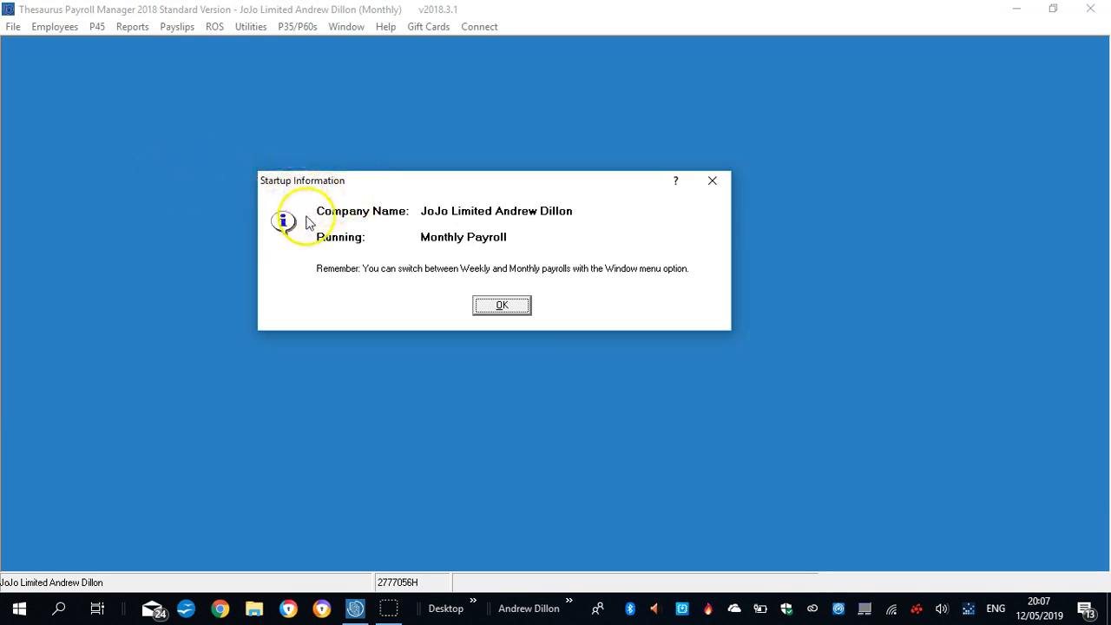
click(502, 308)
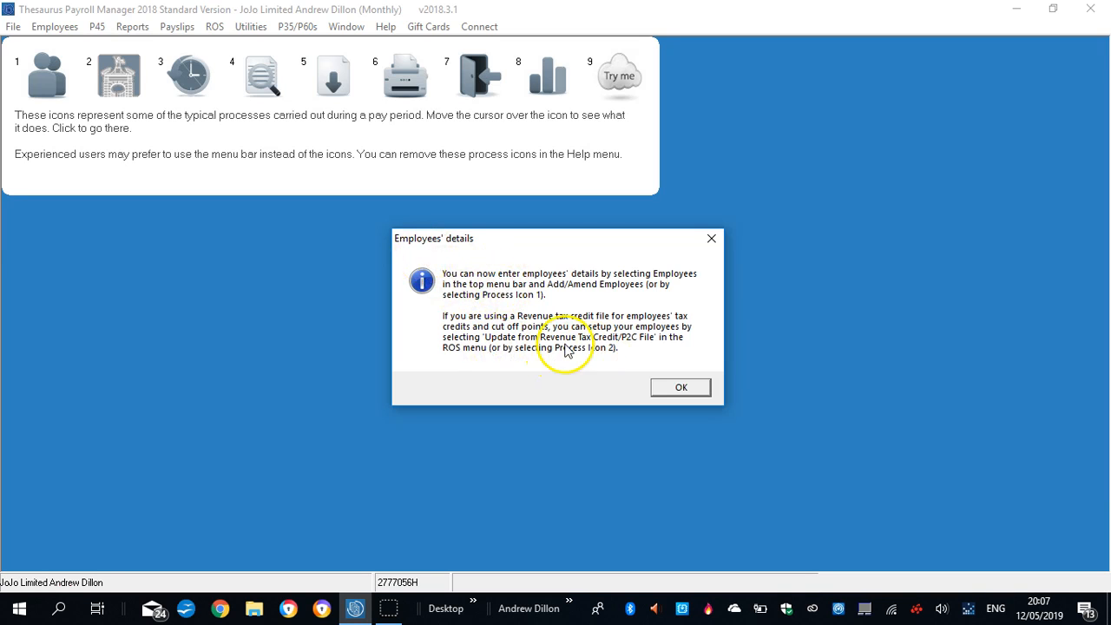
click(695, 387)
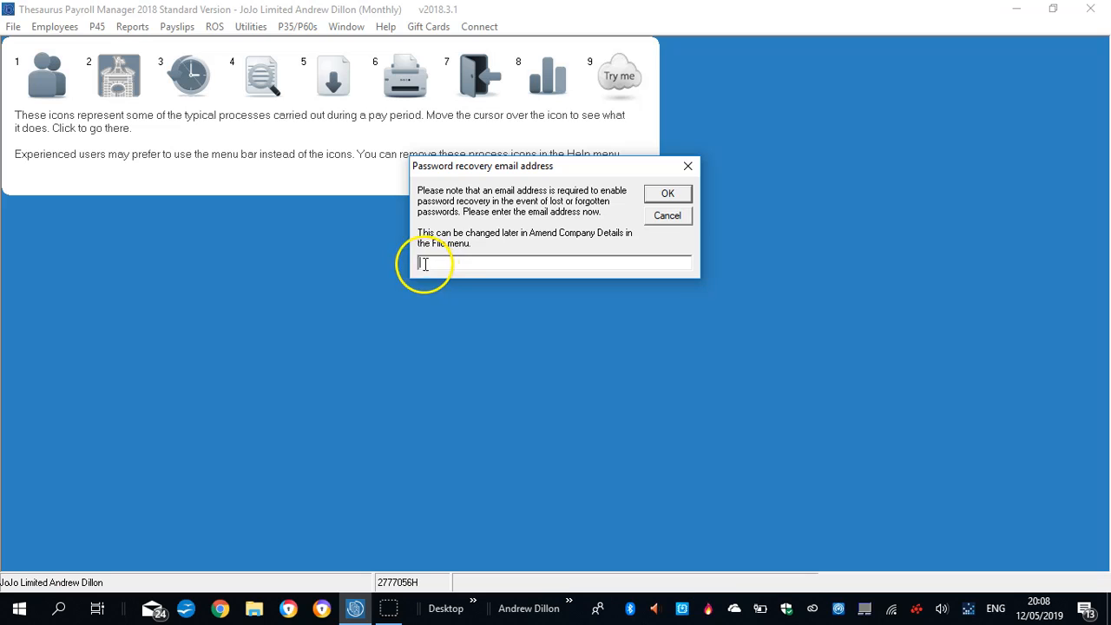
click(668, 216)
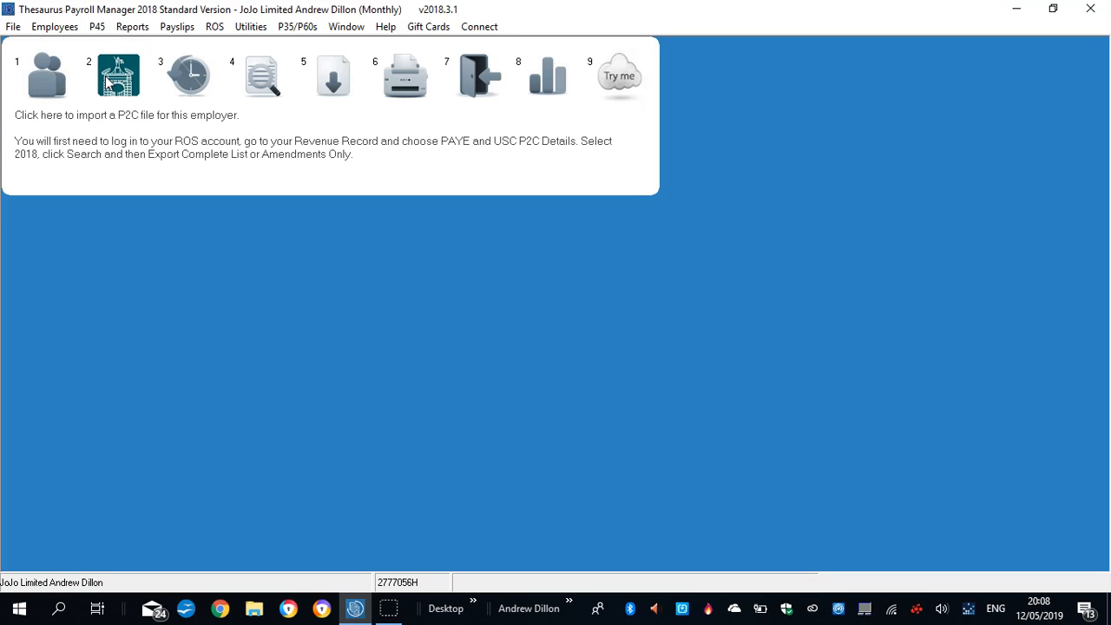
click(188, 78)
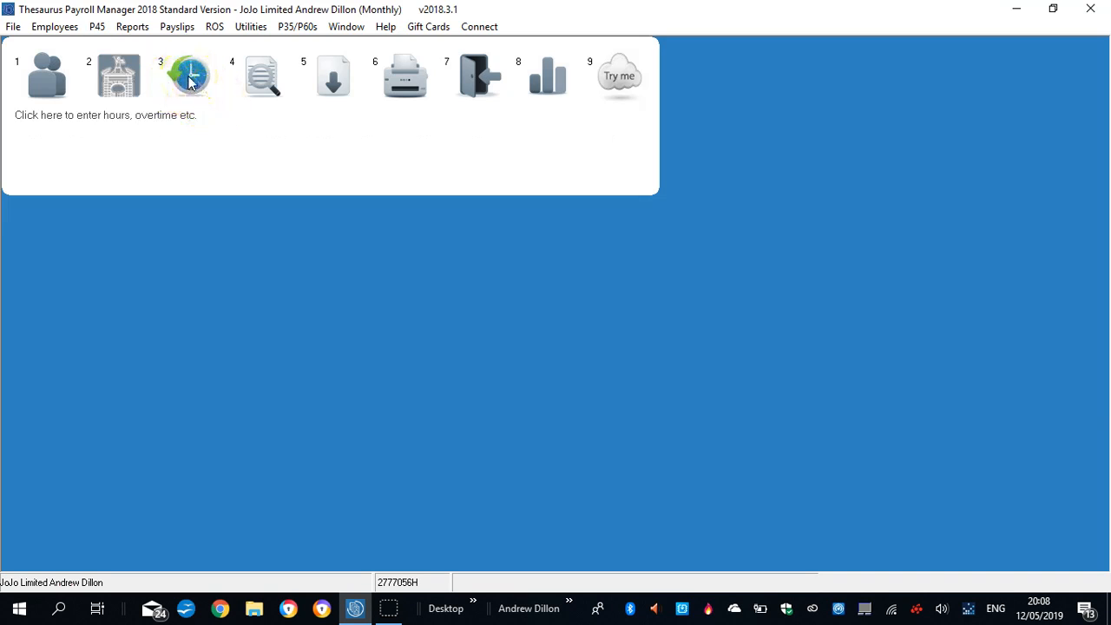
click(197, 77)
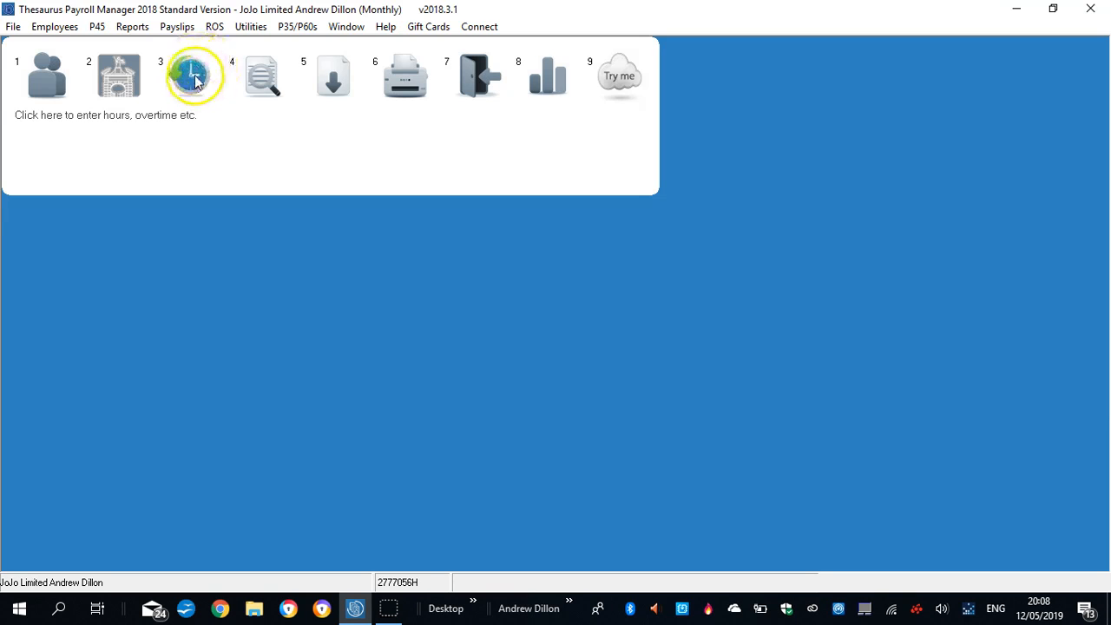
click(262, 72)
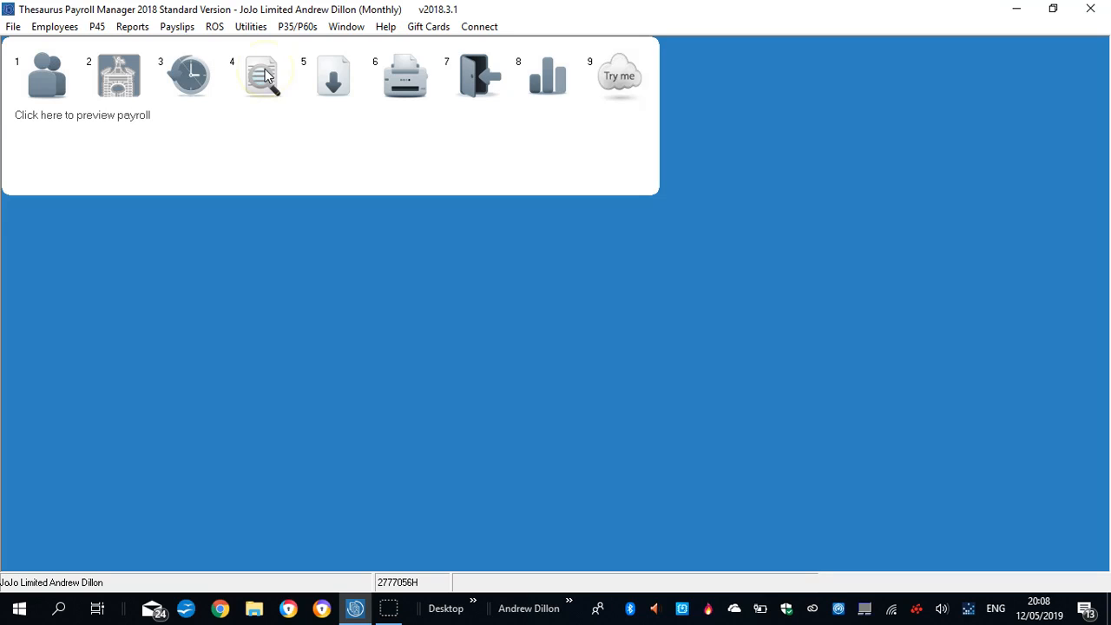
click(261, 78)
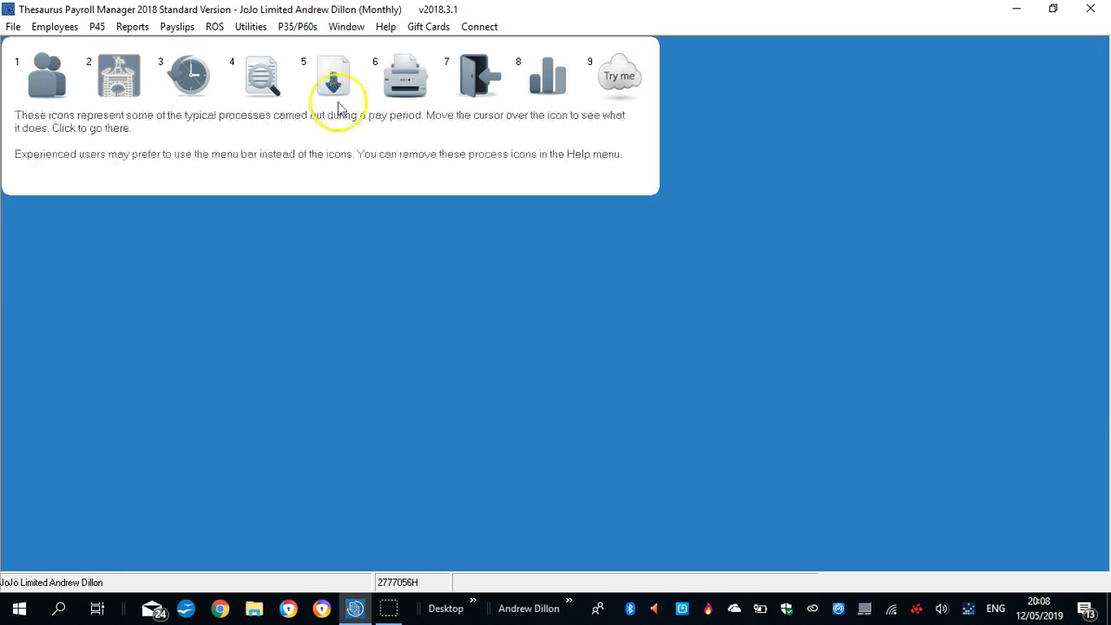
click(409, 77)
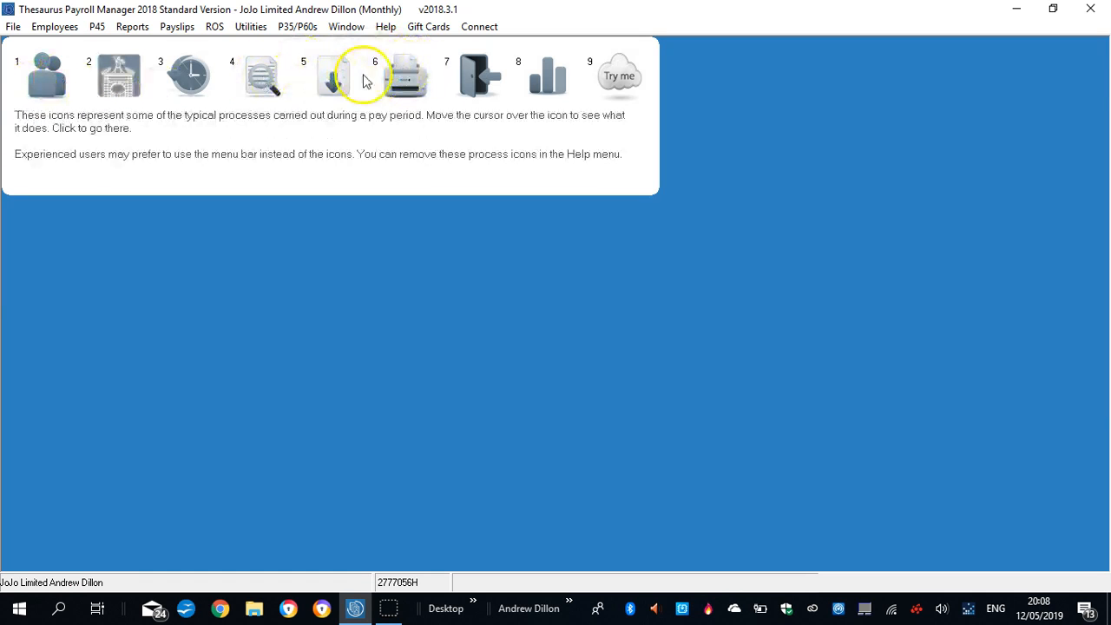
Open Add/Amend Employees and confirm the payroll starts at month number 1.
click(43, 80)
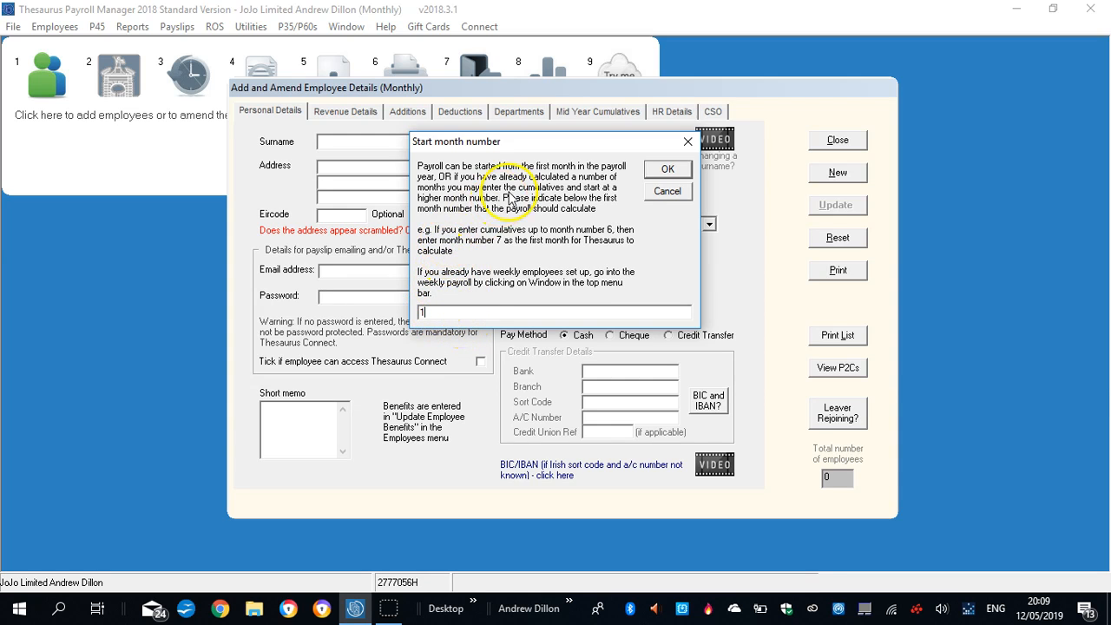
click(664, 169)
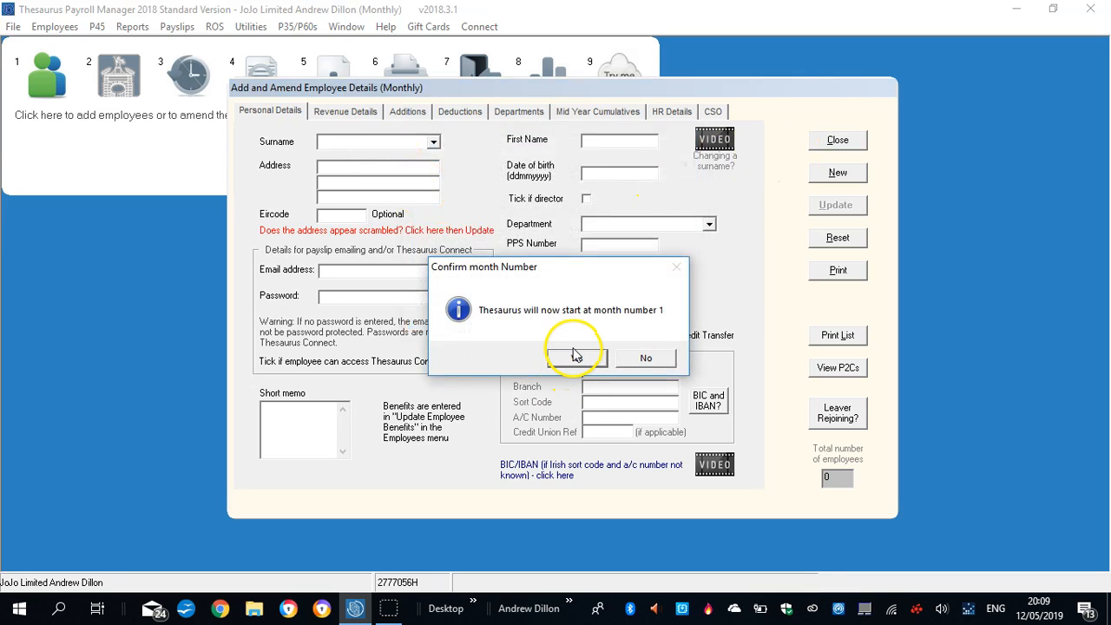
click(575, 361)
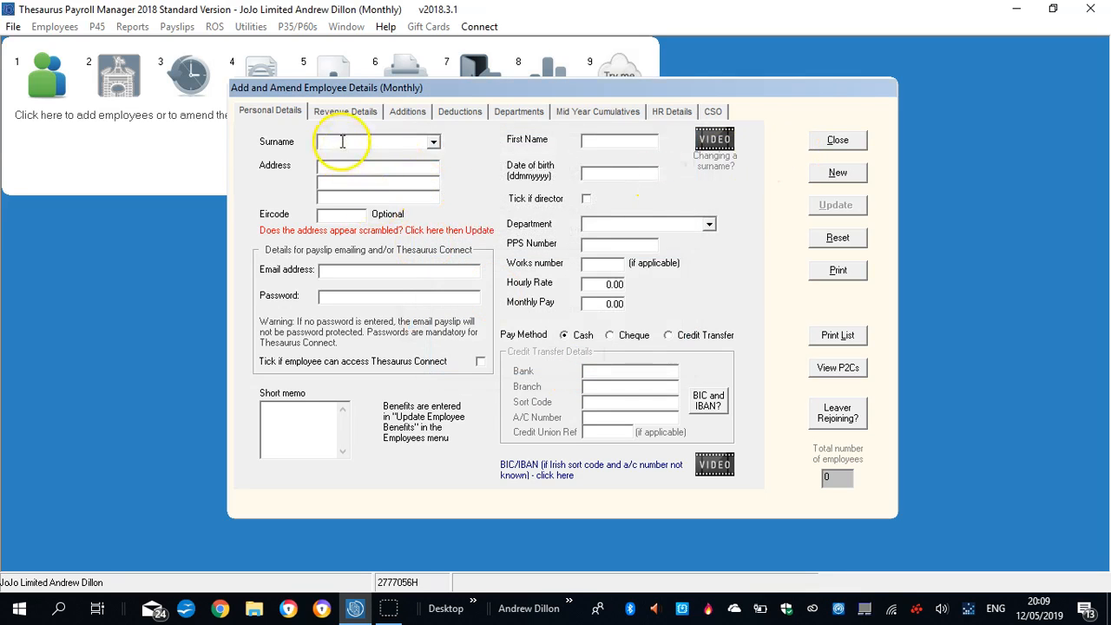
Enter the new employee's surname, first name and three-line address.
text(M)
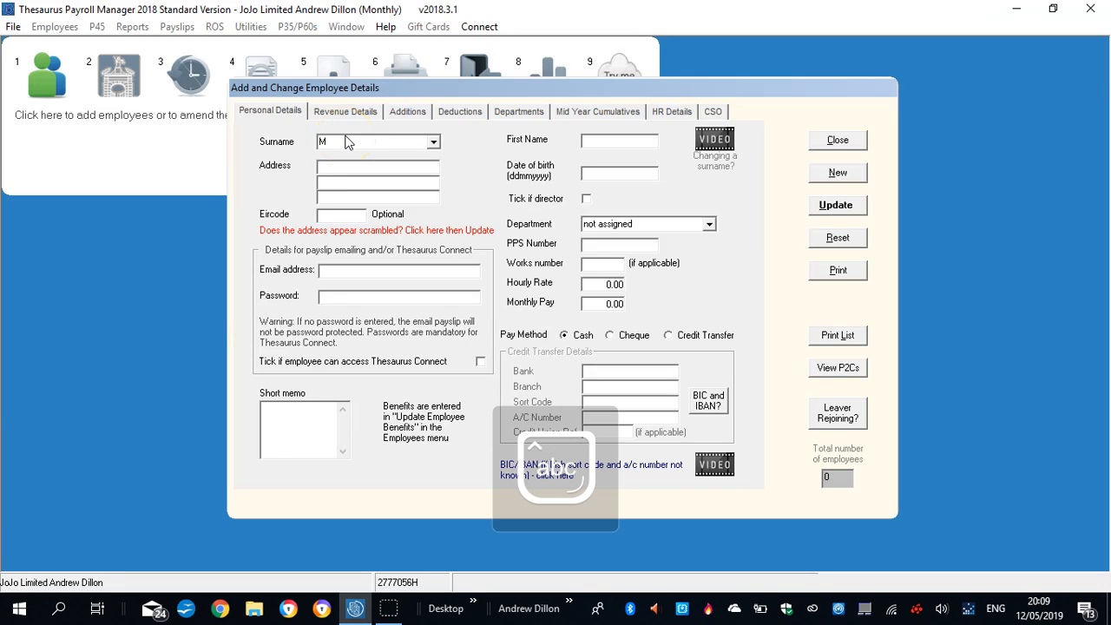
text(urray)
click(590, 141)
text(Joesp)
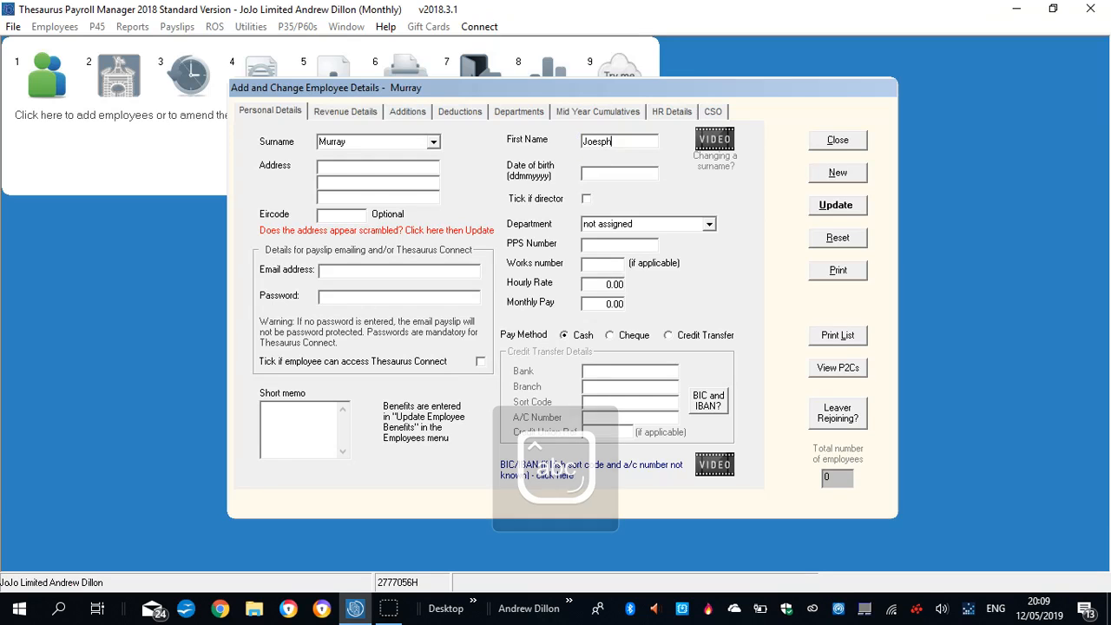
text(h)
click(330, 180)
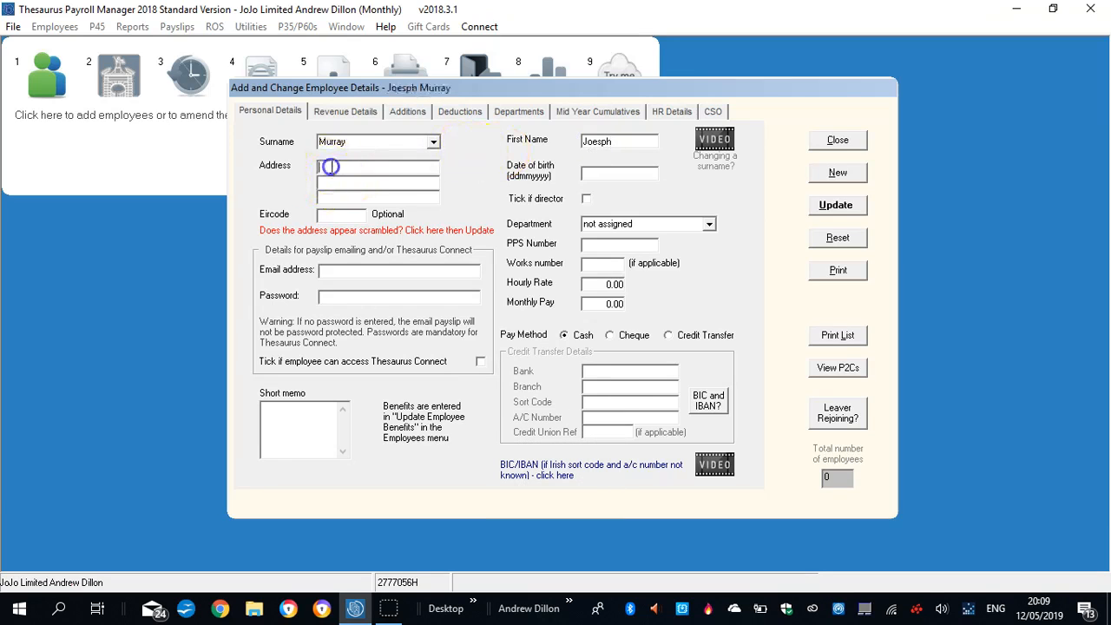
text(3 0 Connell Street,)
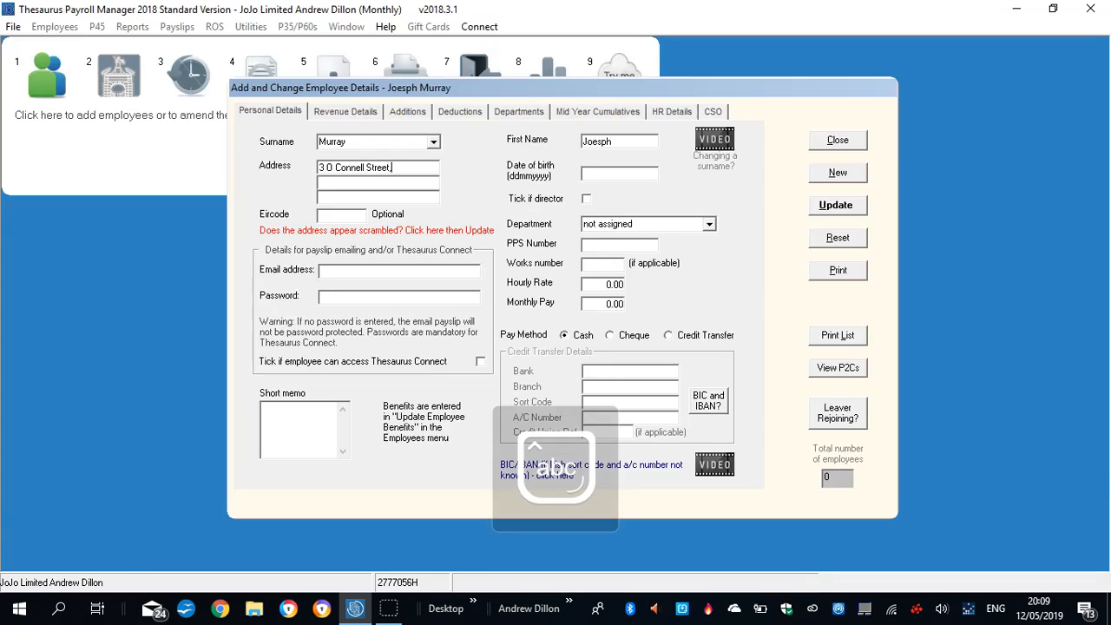
click(340, 180)
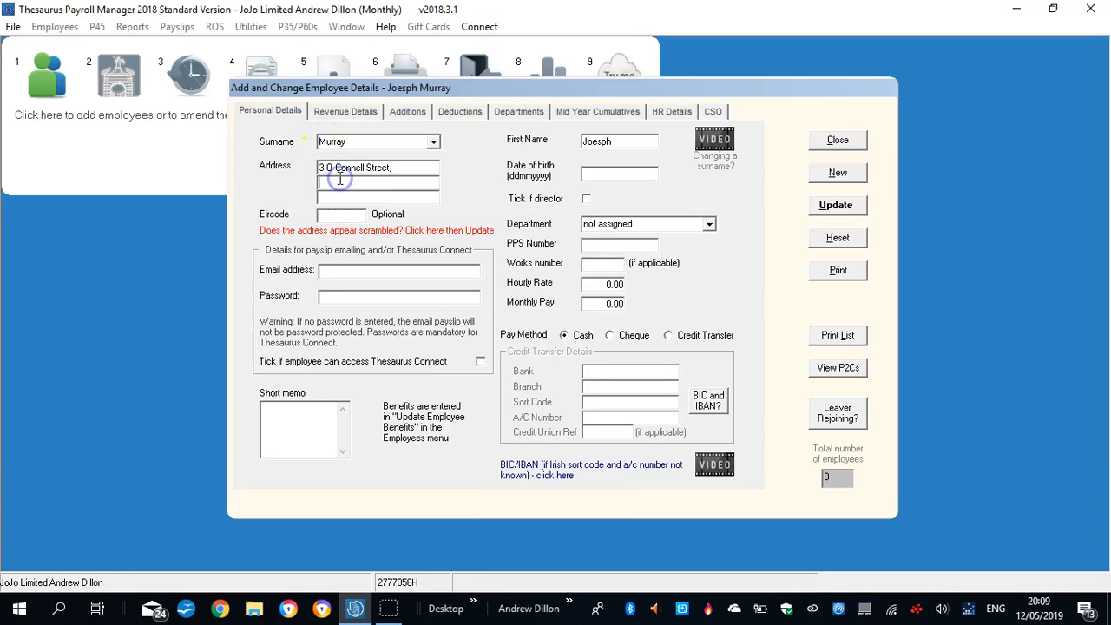
text(Ranelagh,)
click(357, 196)
text(Dublin 2)
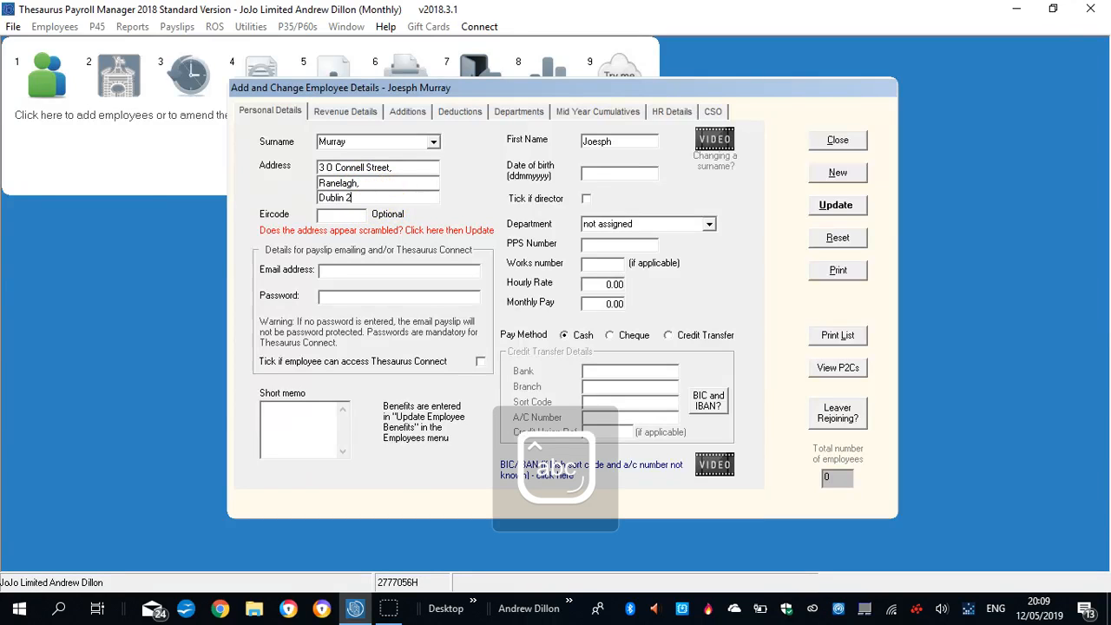
Fill in the employee's date of birth and PPS Number.
click(596, 171)
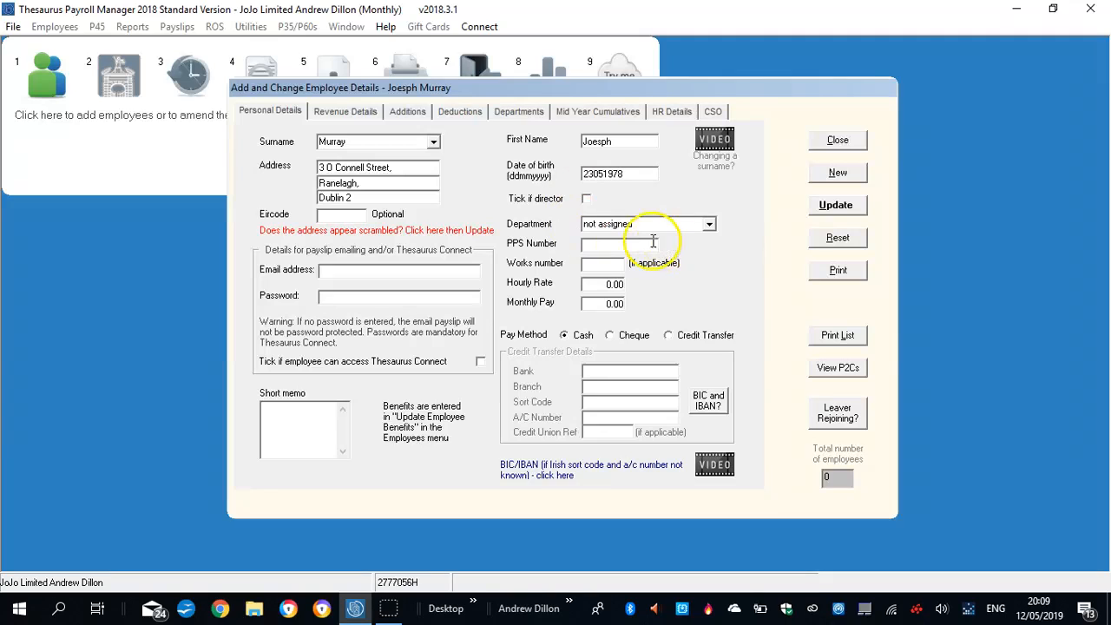
click(605, 245)
click(588, 245)
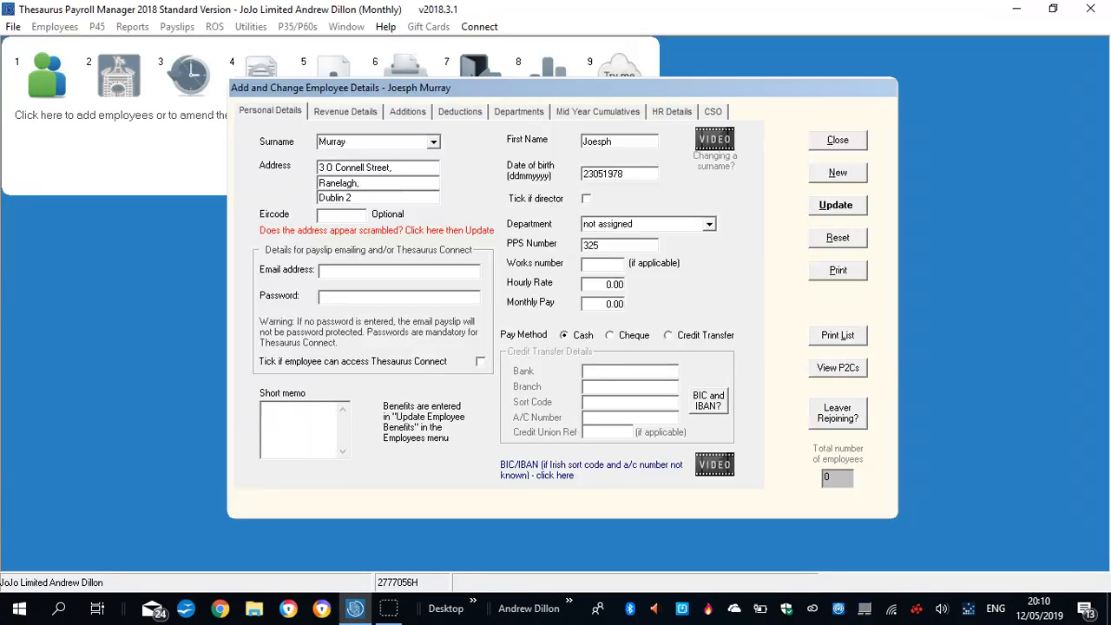
text(3256771)
key(Caps_Lock)
text(K)
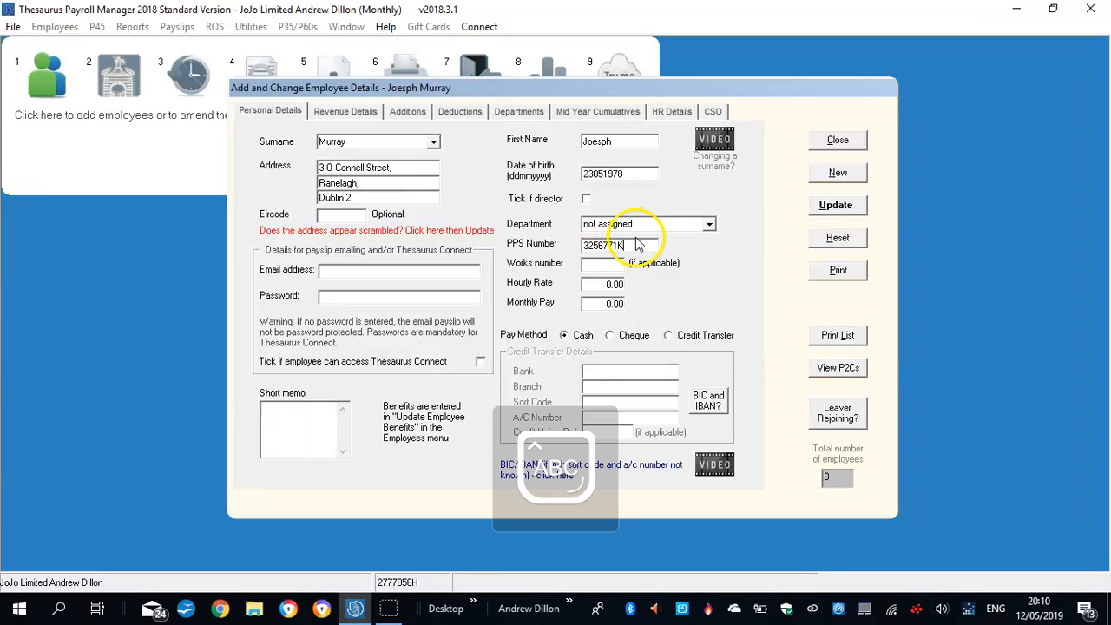
Set hourly rate 2912.25 with Cheque pay method, then go to Revenue Details.
click(614, 284)
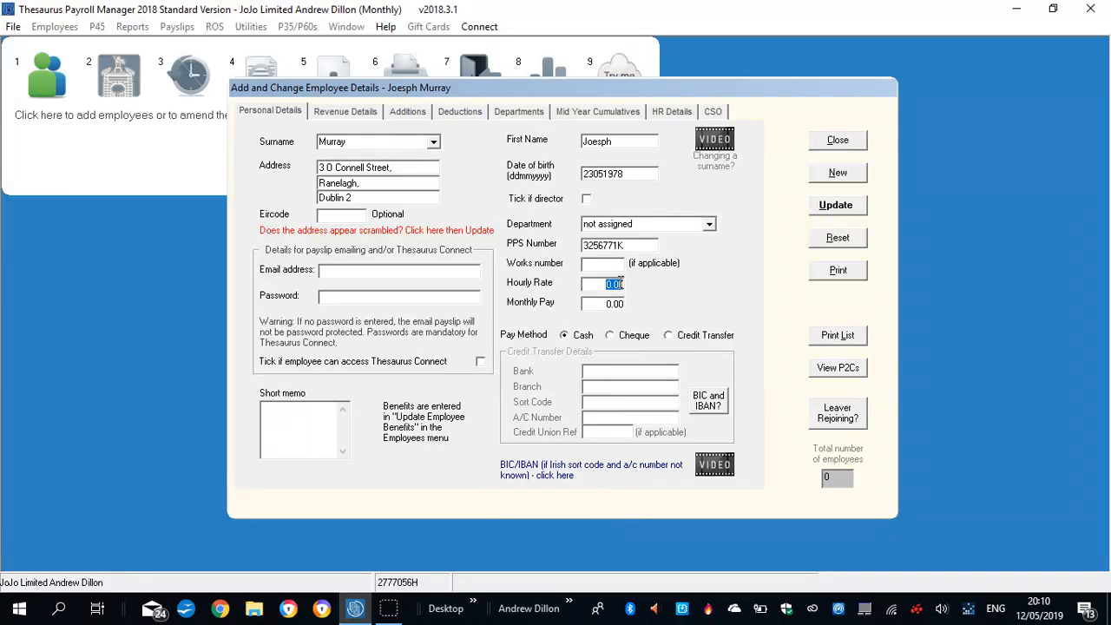
click(621, 284)
text(2912.2)
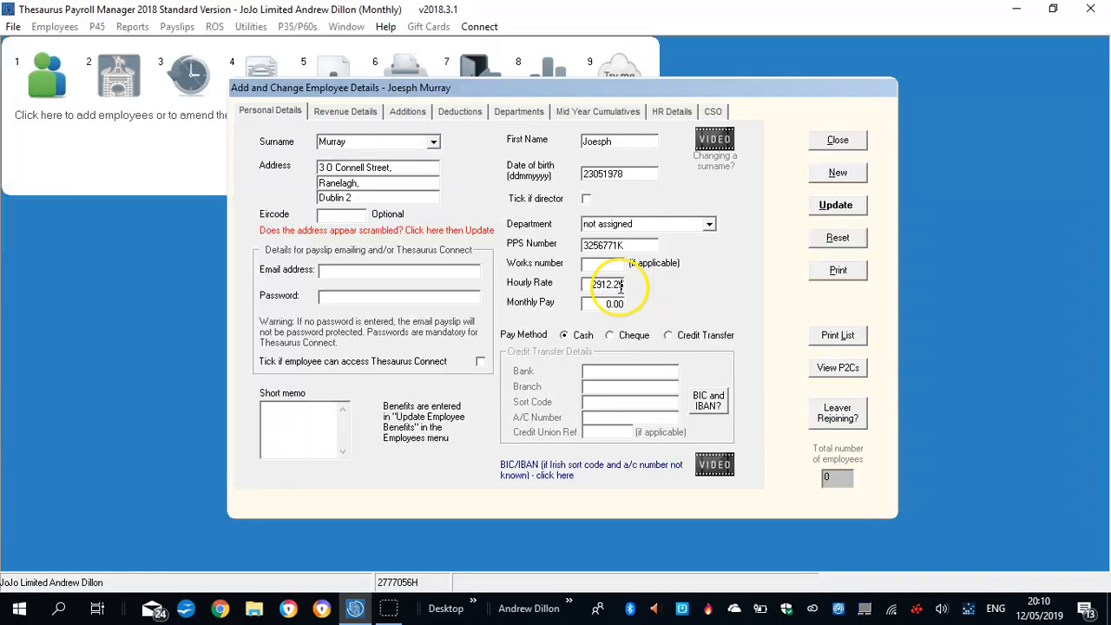
click(612, 338)
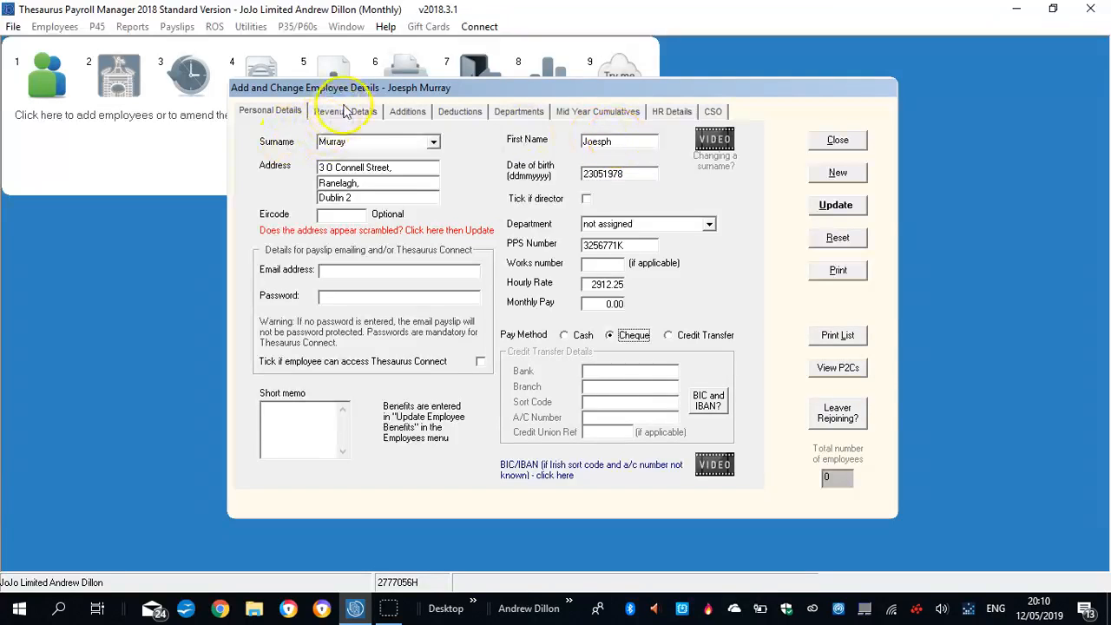
click(348, 114)
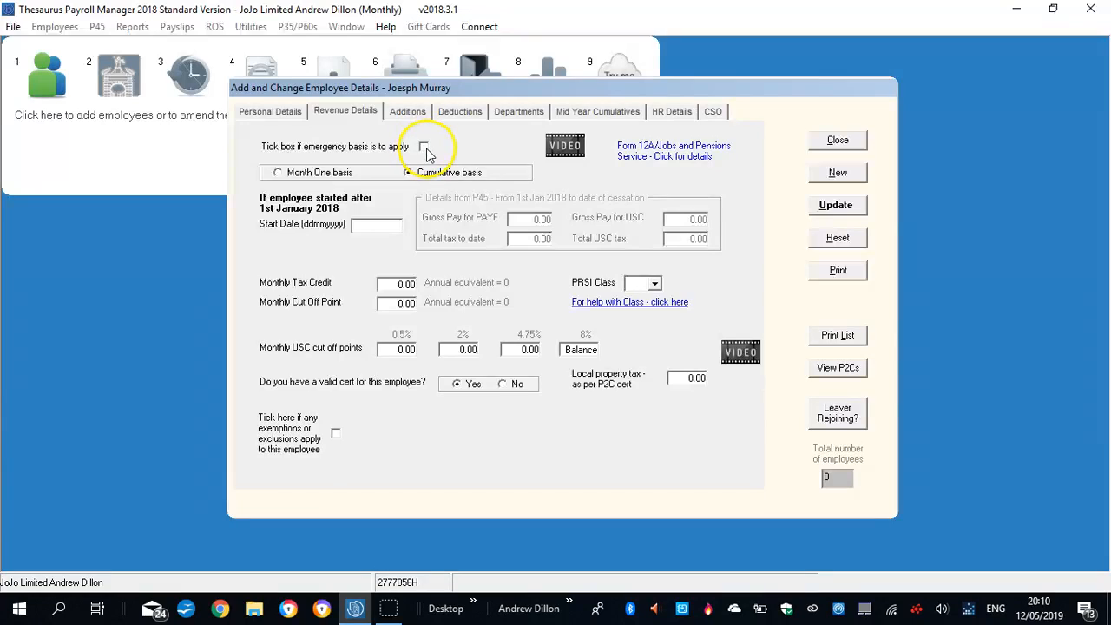
Put the employee on emergency basis with no prior weeks and PRSI class A1.
click(424, 149)
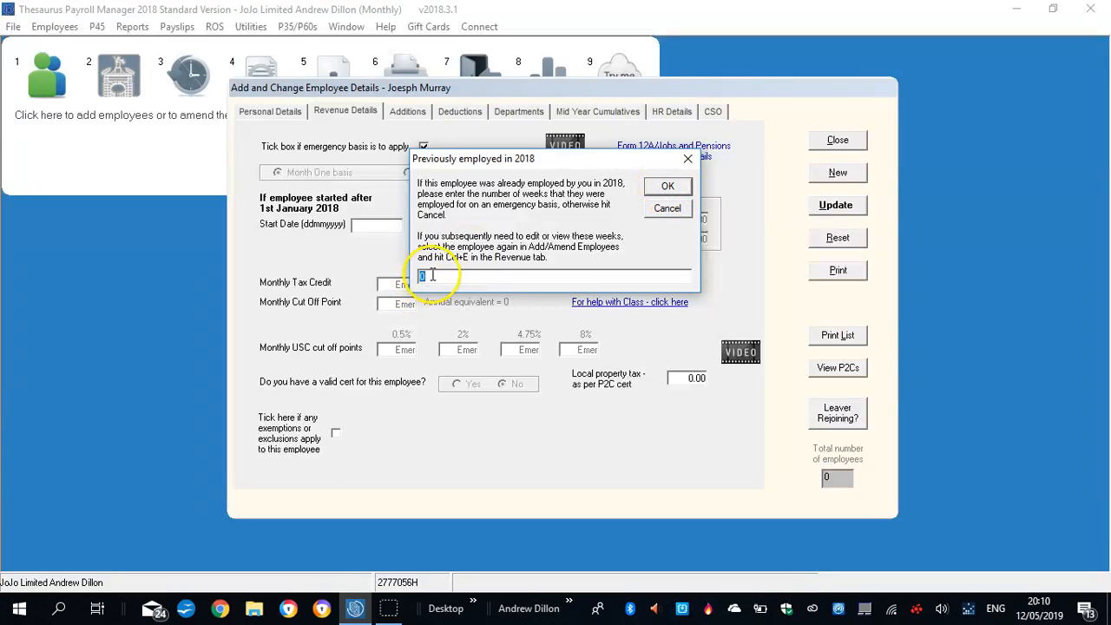
click(666, 185)
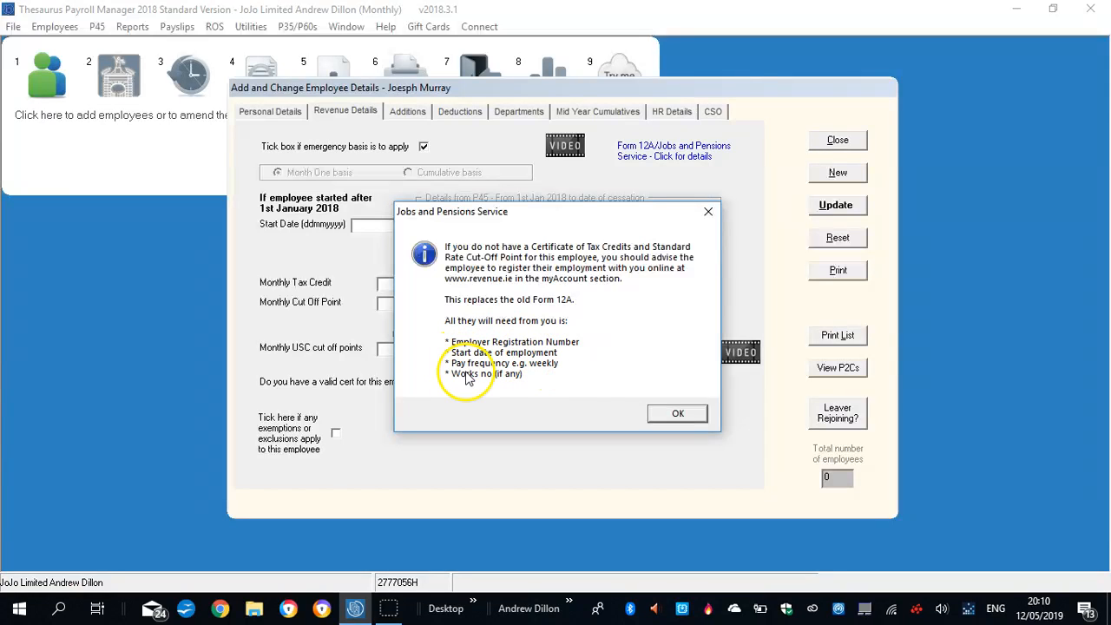
click(681, 414)
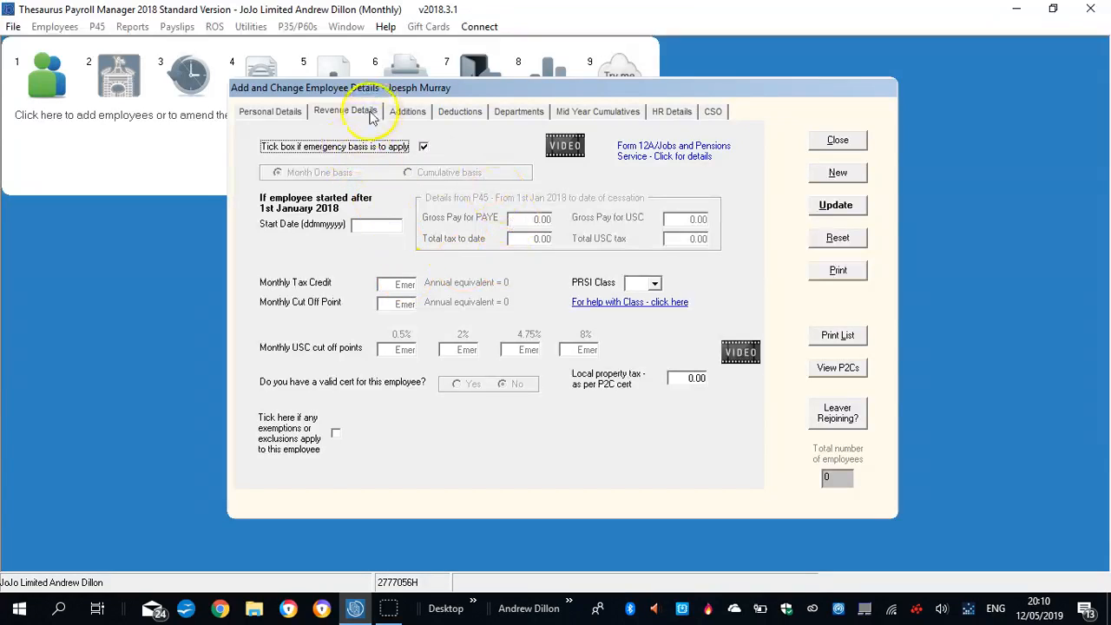
click(654, 284)
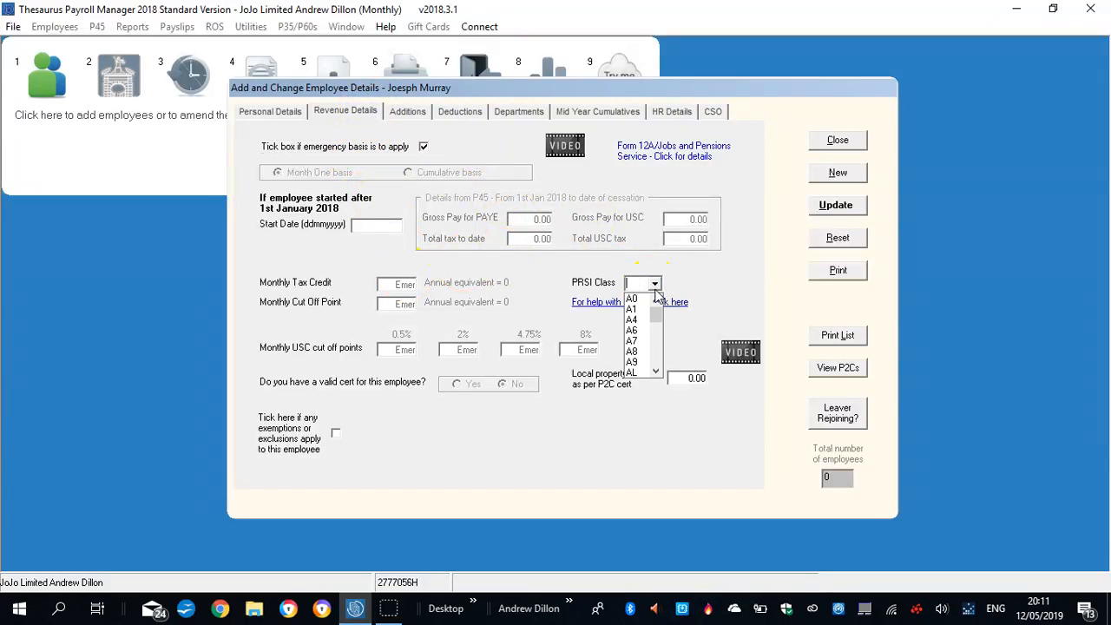
click(635, 310)
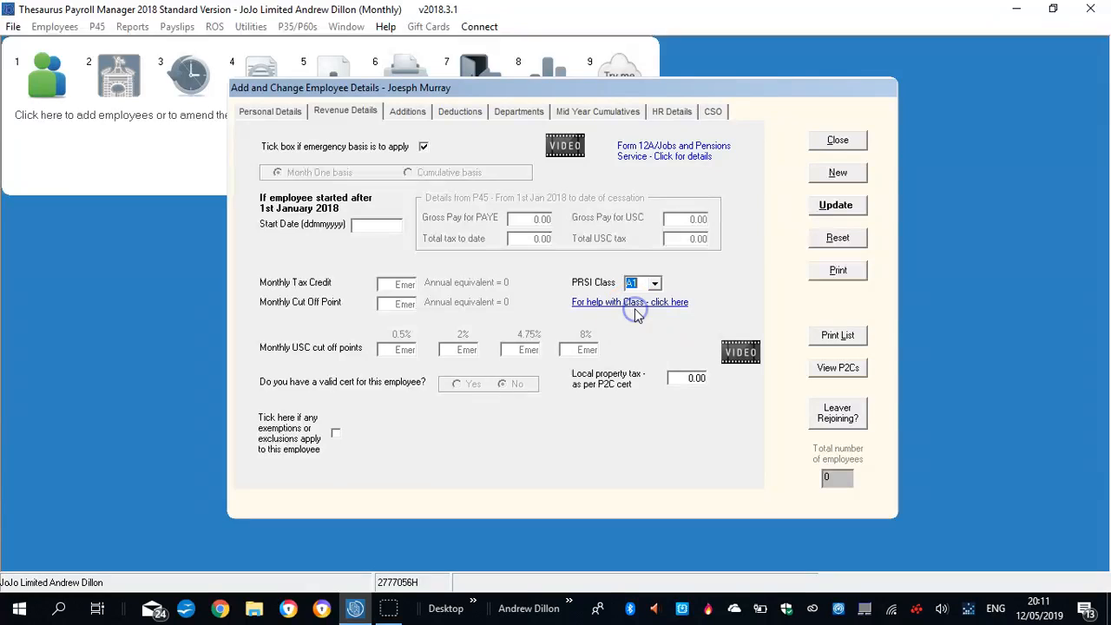
View the empty Additions page, then switch to the employee's Deductions page.
click(408, 114)
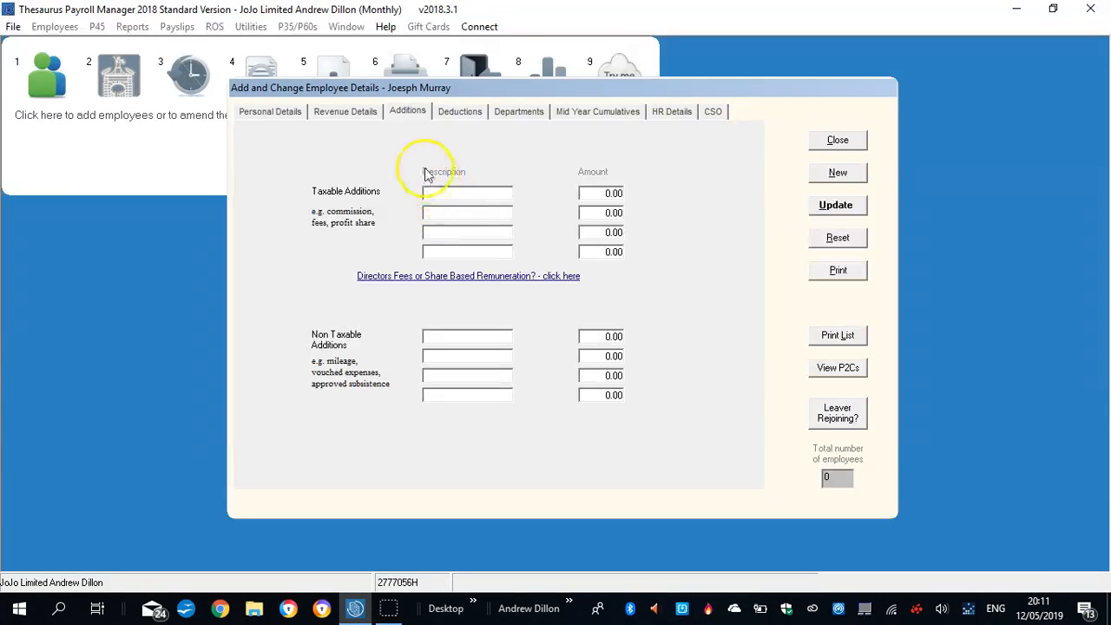
click(452, 113)
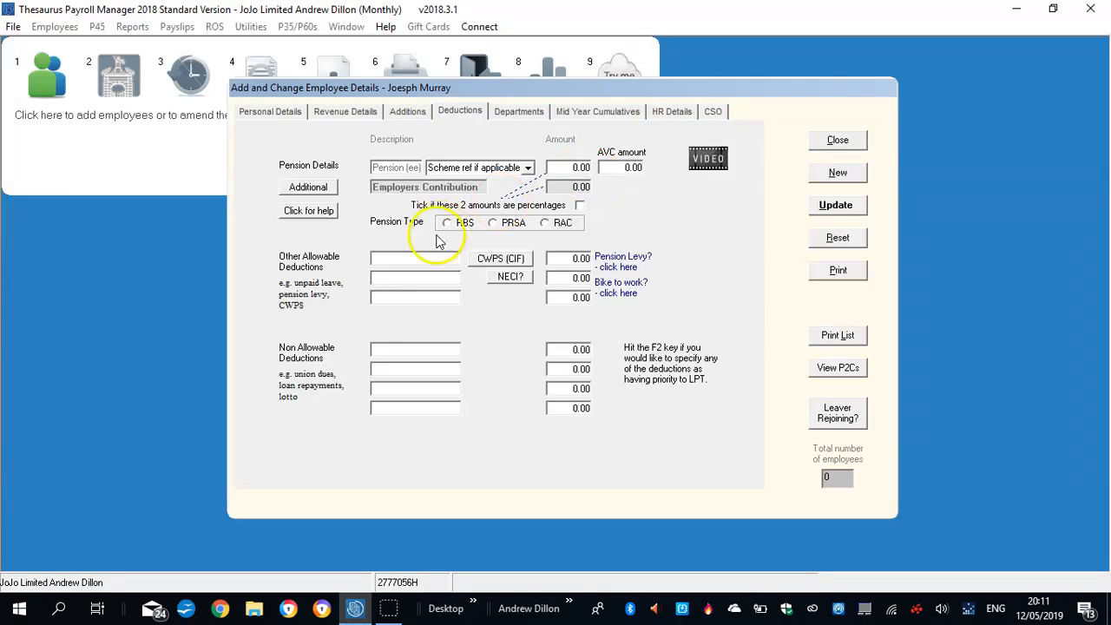
Add allowable deduction VHI 132.00 and non-allowable Trade Union 30.00 and Social Club 10.00.
click(387, 258)
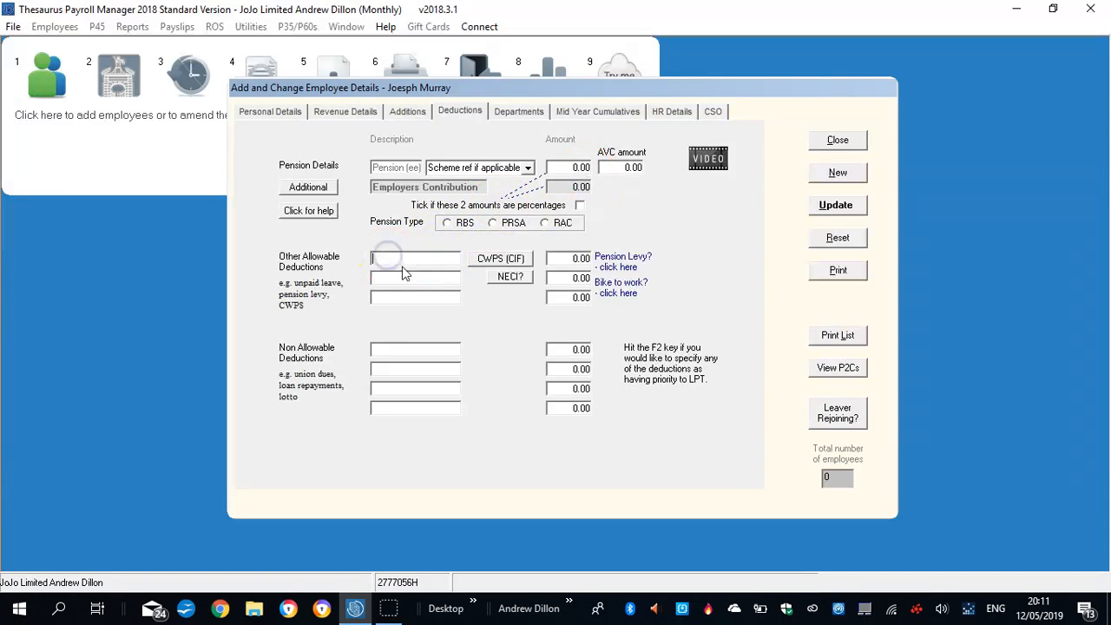
key(Caps_Lock)
click(588, 259)
text(132.00)
click(418, 347)
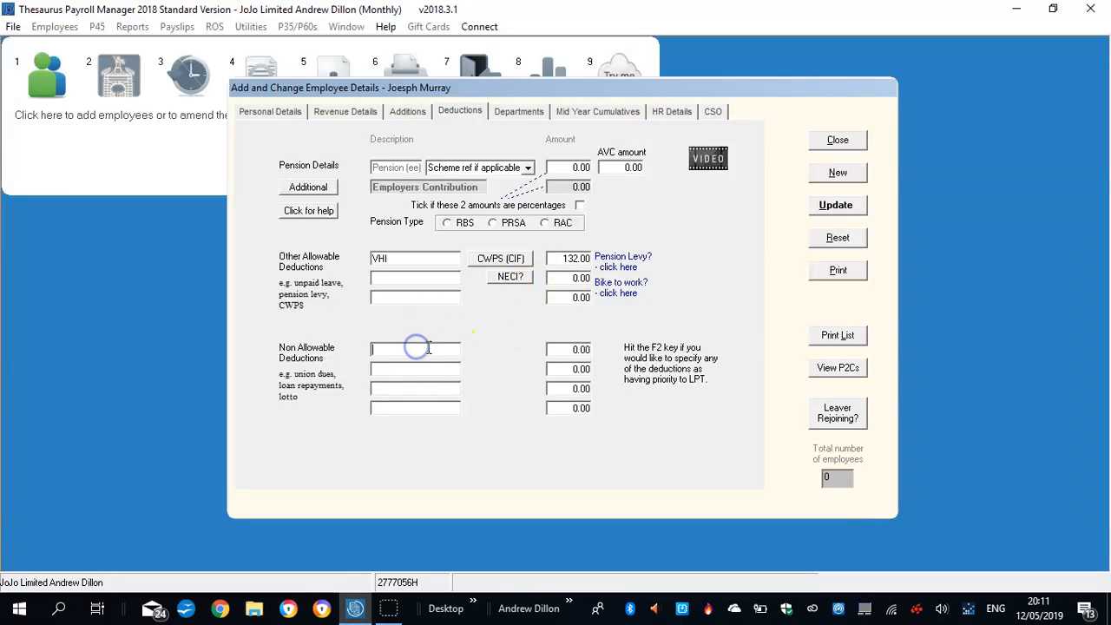
text(Trade Union)
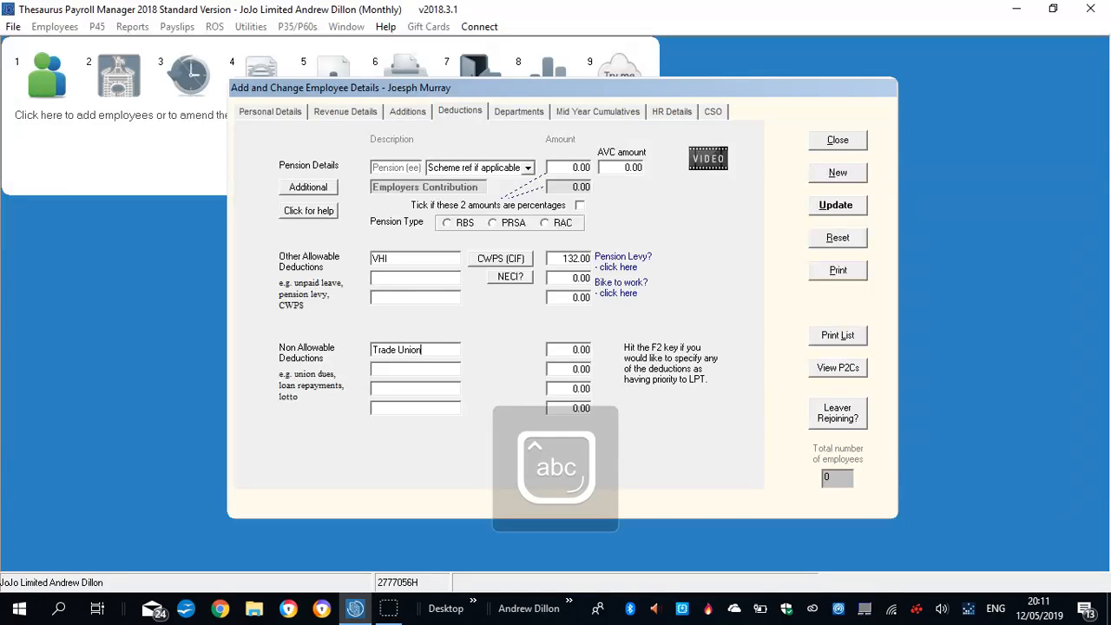
click(580, 349)
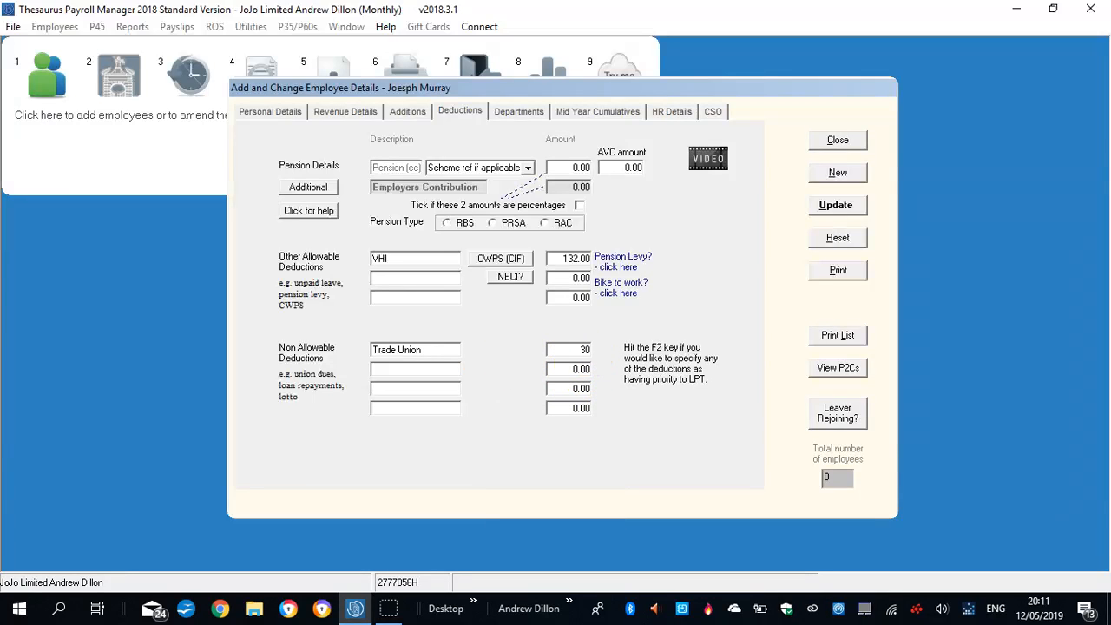
click(396, 369)
text(Soci)
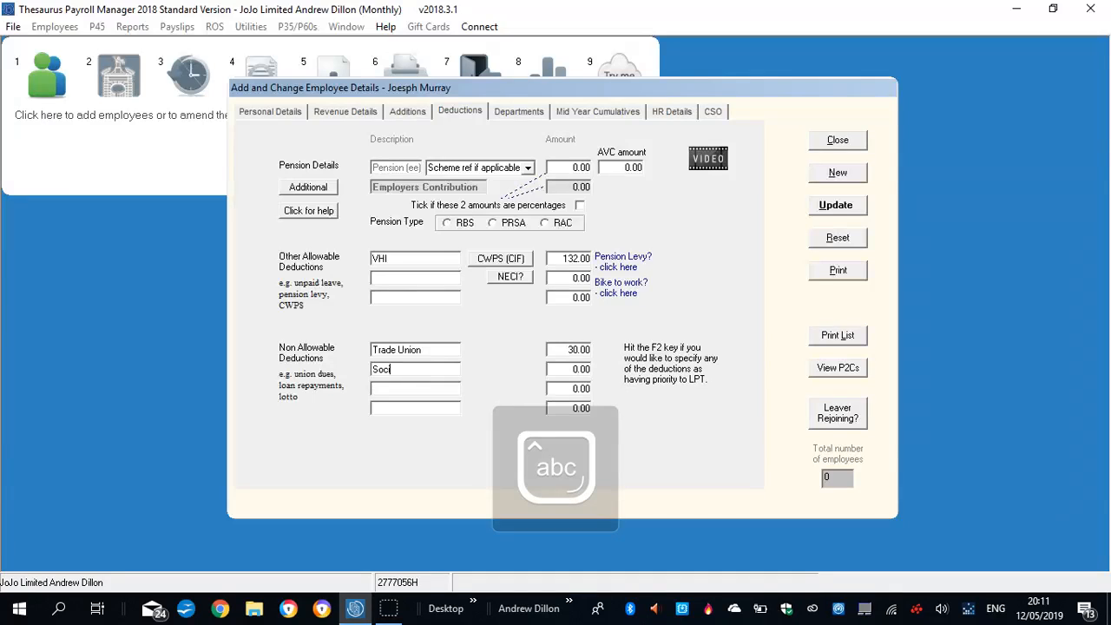
text(al Club)
click(580, 369)
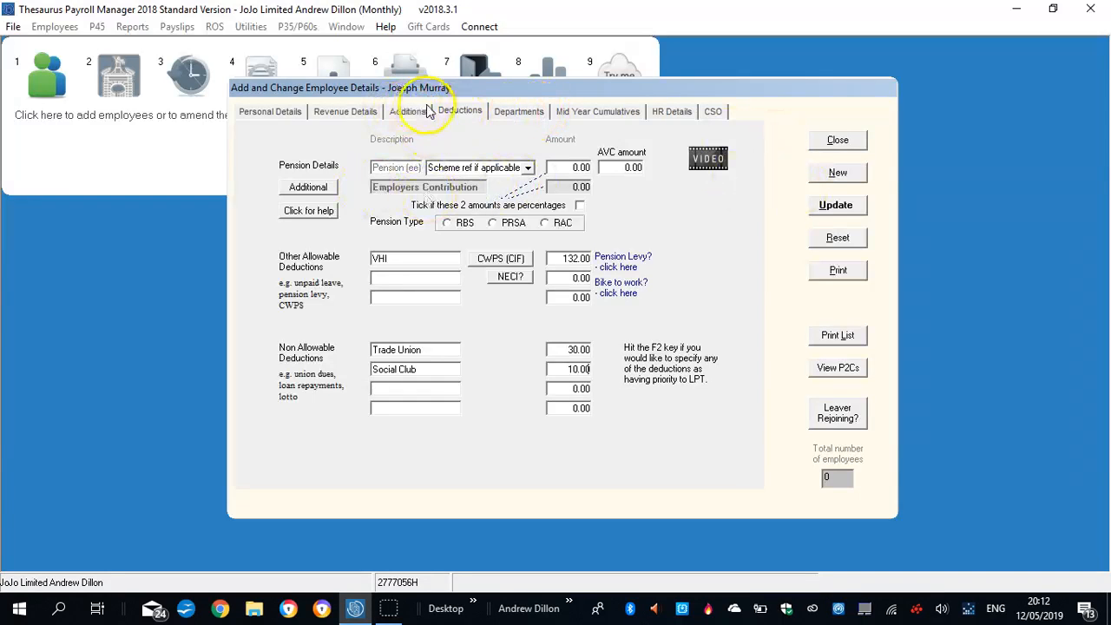
Save the first employee, bringing the employee count to 1, and start a new blank record.
click(838, 205)
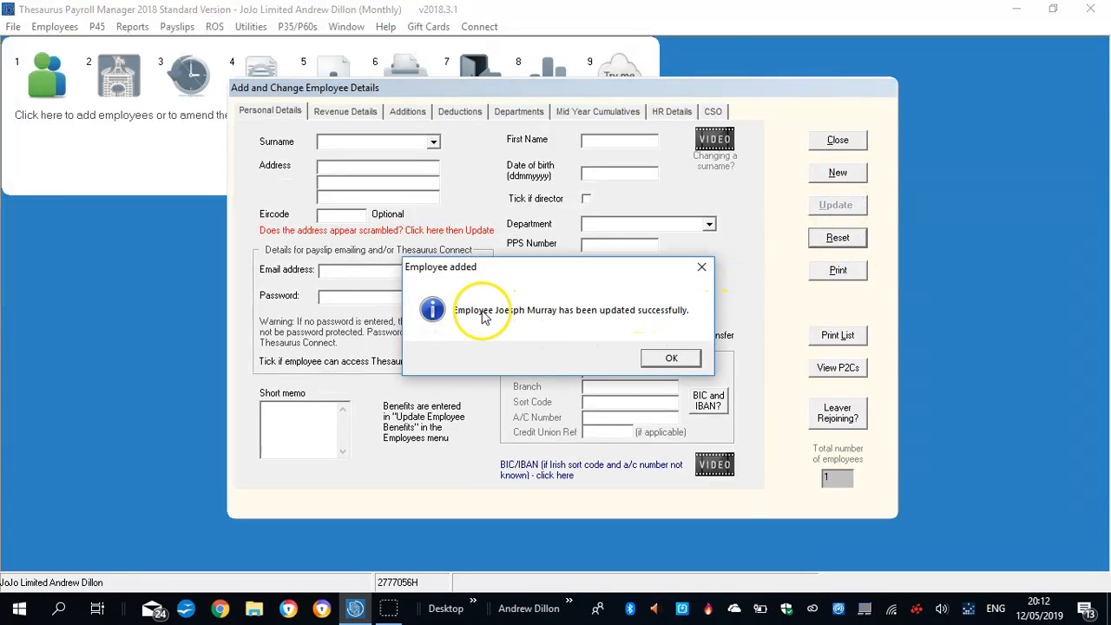
click(670, 357)
click(338, 142)
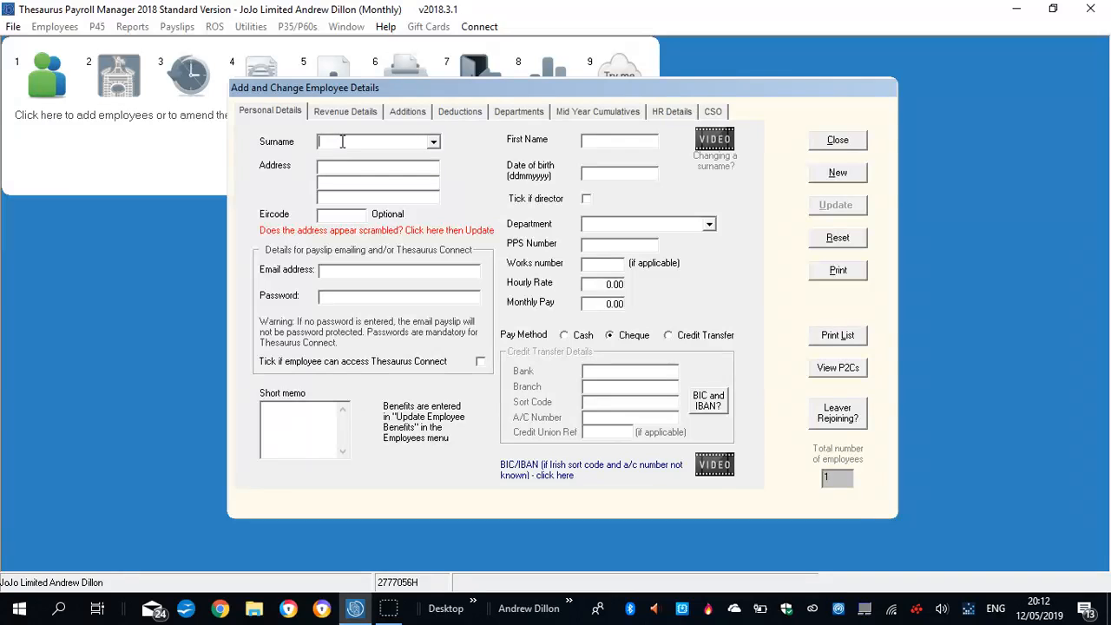
Enter the second employee's surname, first name and first address line, correcting typos.
text(Harvey)
click(611, 139)
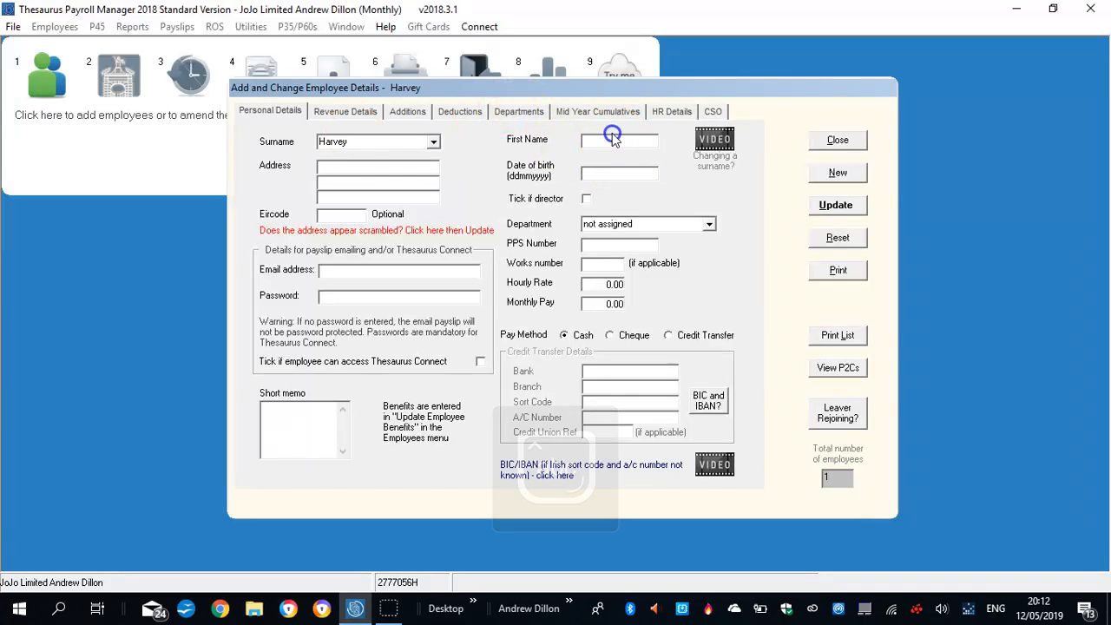
text(Joa)
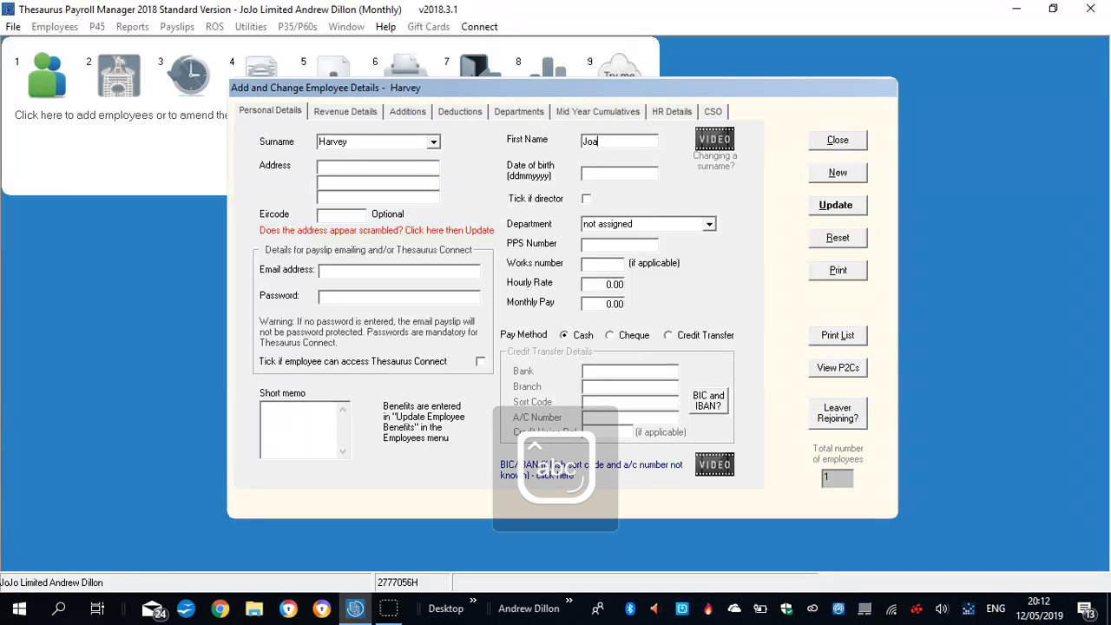
text(n)
click(350, 167)
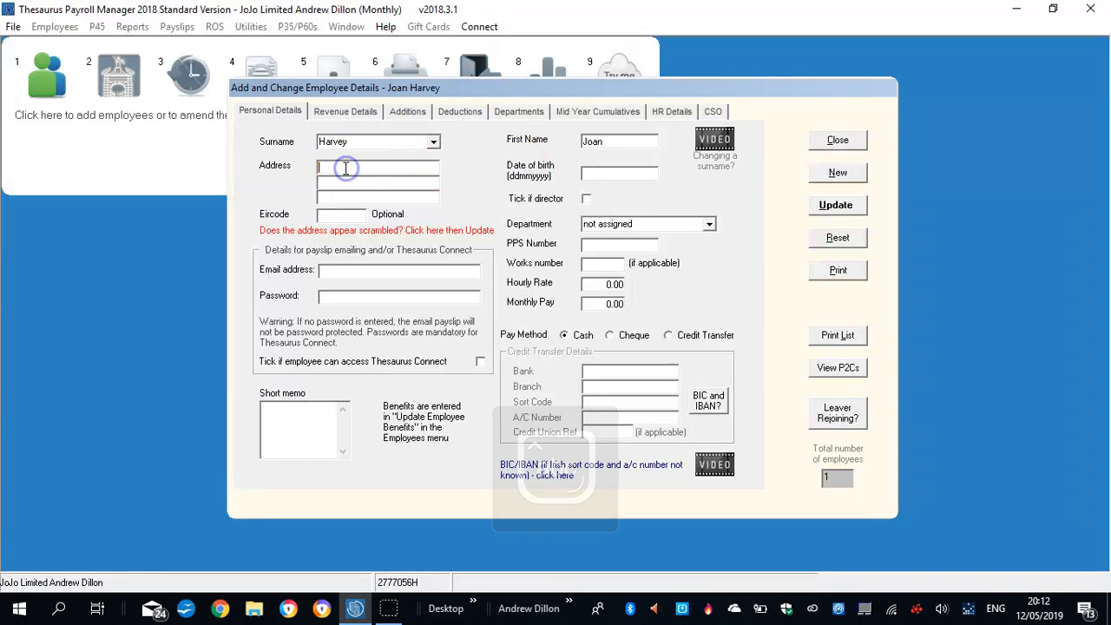
key(Caps_Lock)
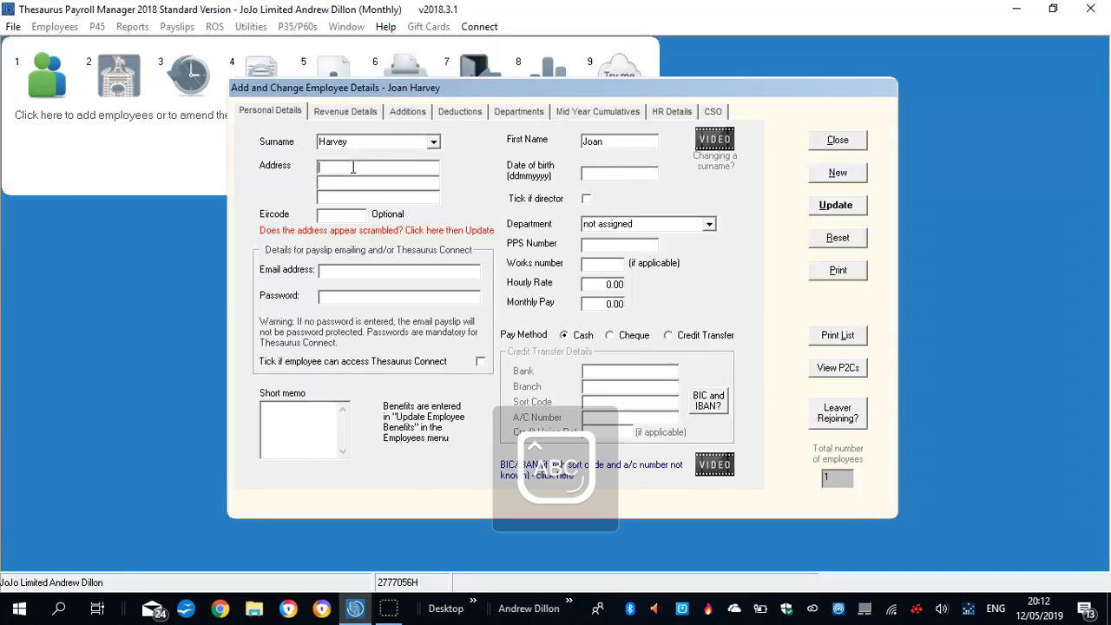
text(33V C)
key(Caps_Lock)
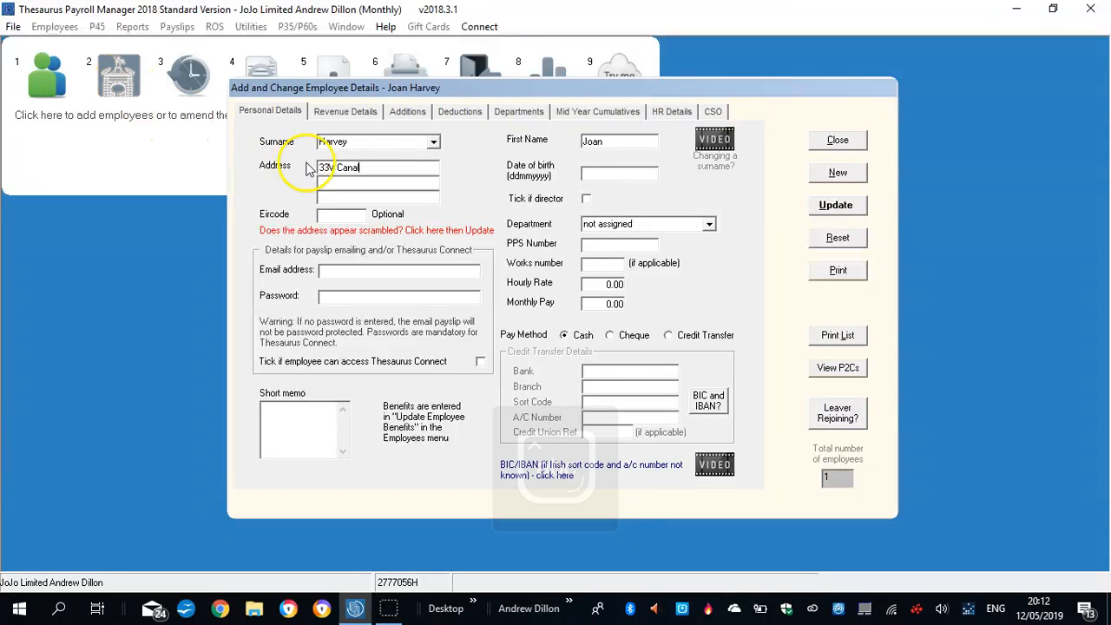
key(BackSpace)
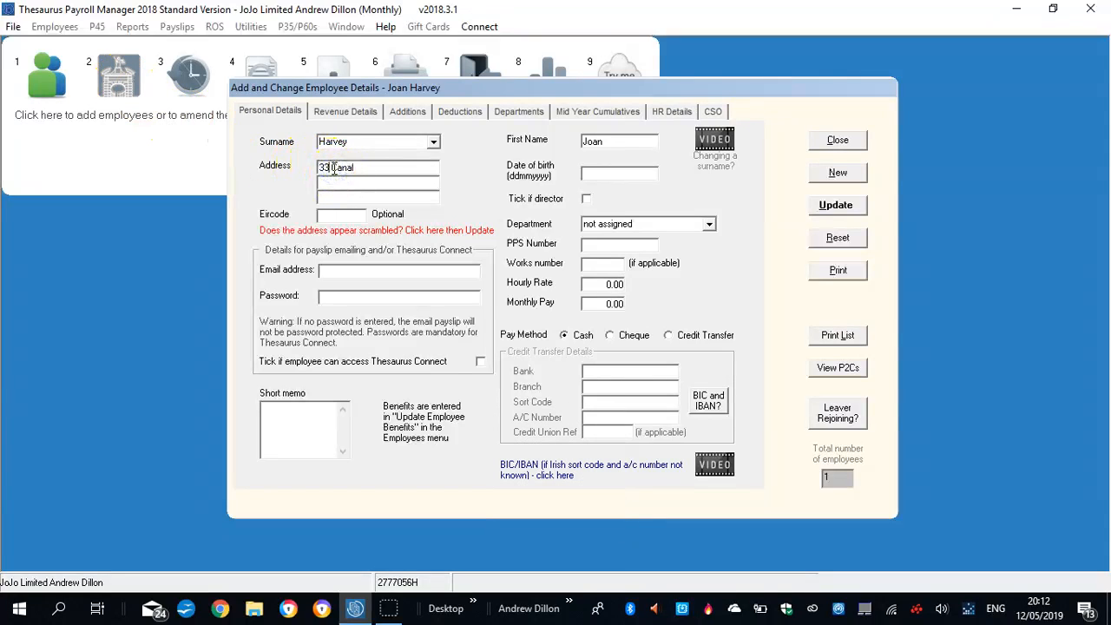
click(365, 167)
text(v)
key(Caps_Lock)
text(Street)
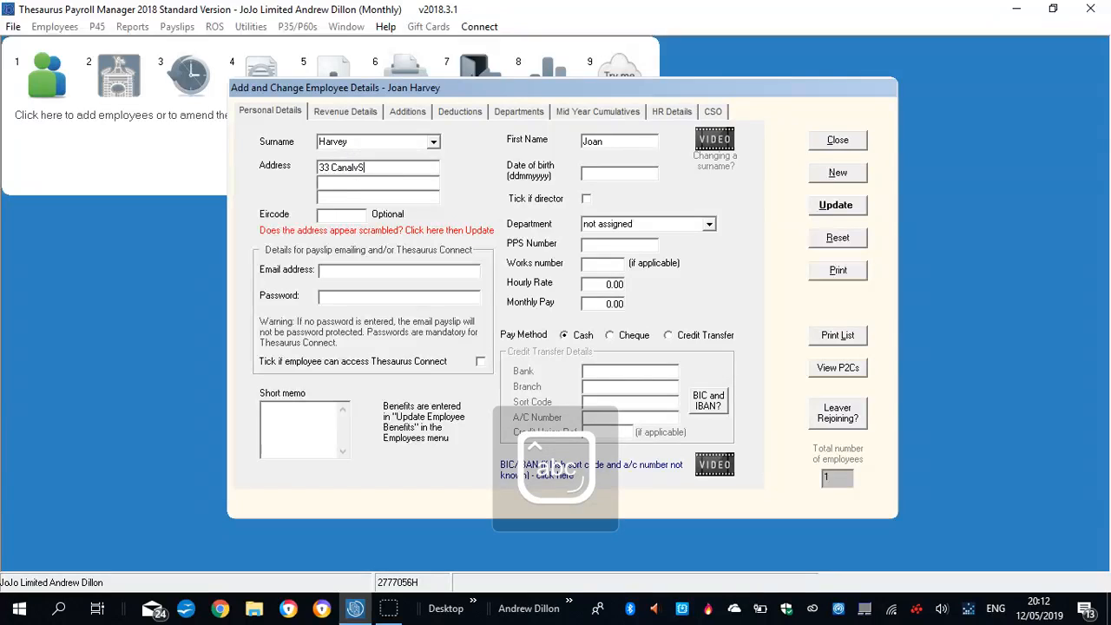
click(356, 167)
key(BackSpace)
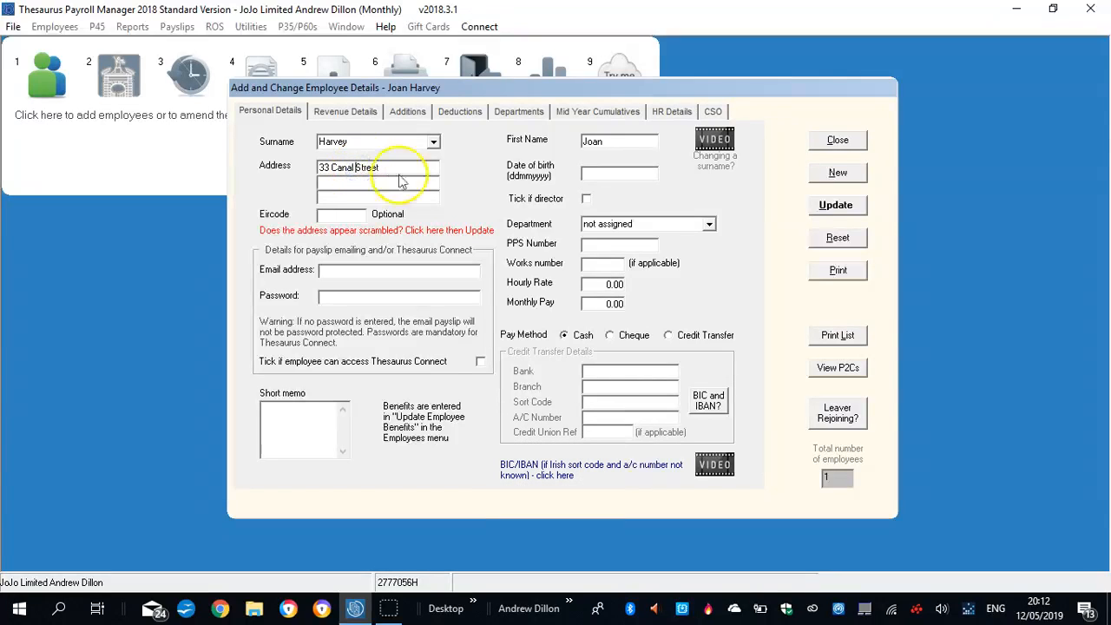
click(405, 167)
text(,)
Fill in the second and third lines of the employee's address.
click(345, 181)
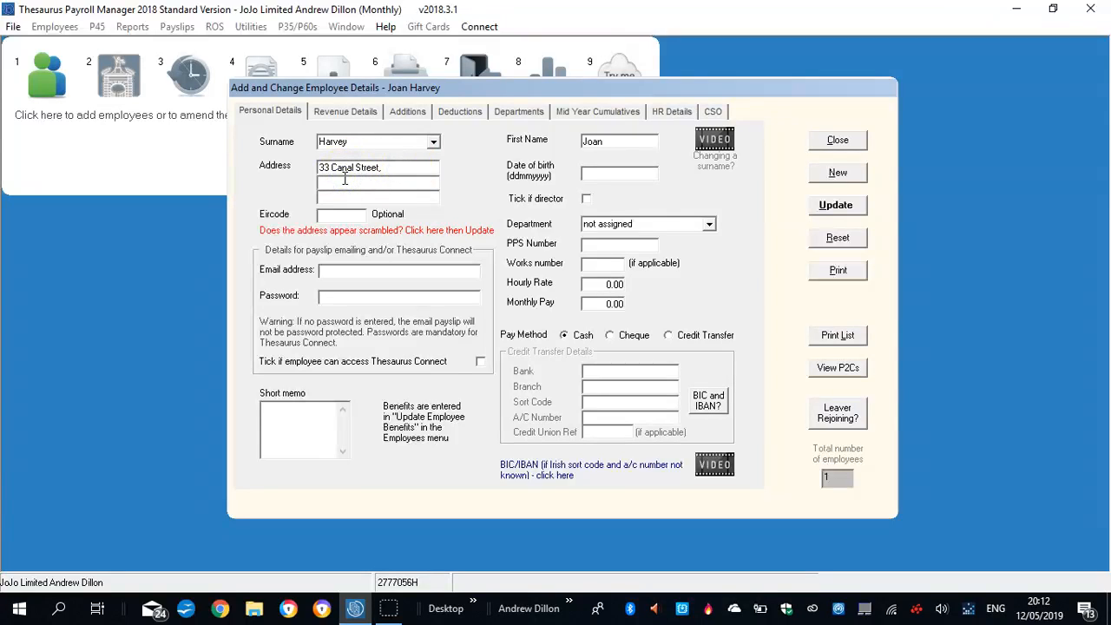
text(R)
key(Caps_Lock)
text(athgar,)
click(352, 198)
key(Caps_Lock)
text(Du)
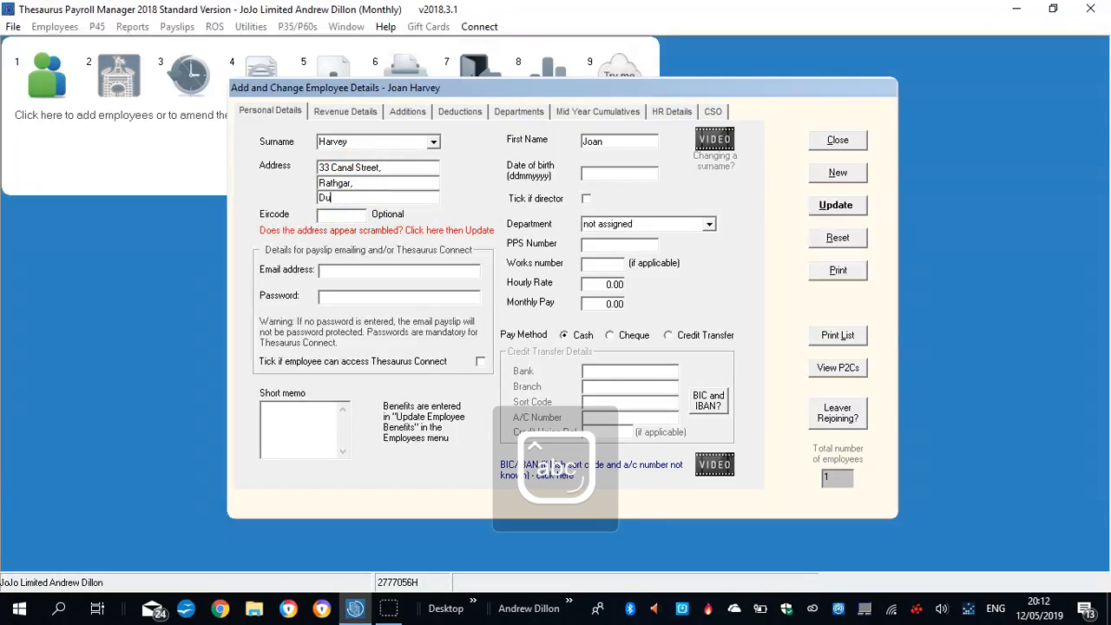
text(blin 6)
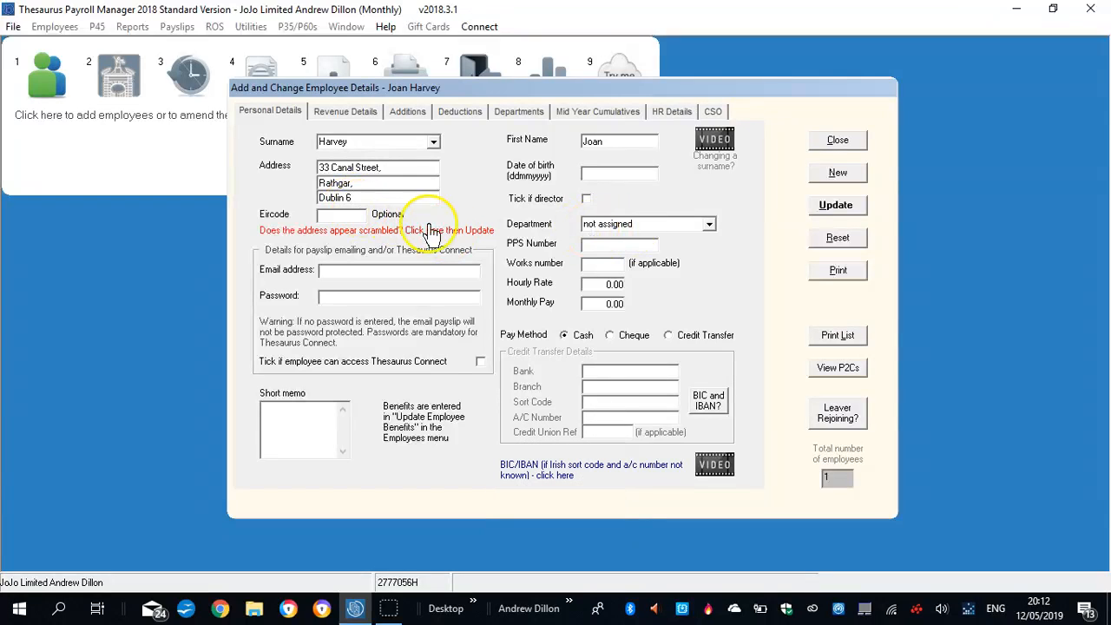
Complete the second employee's PPS Number and date of birth.
click(599, 173)
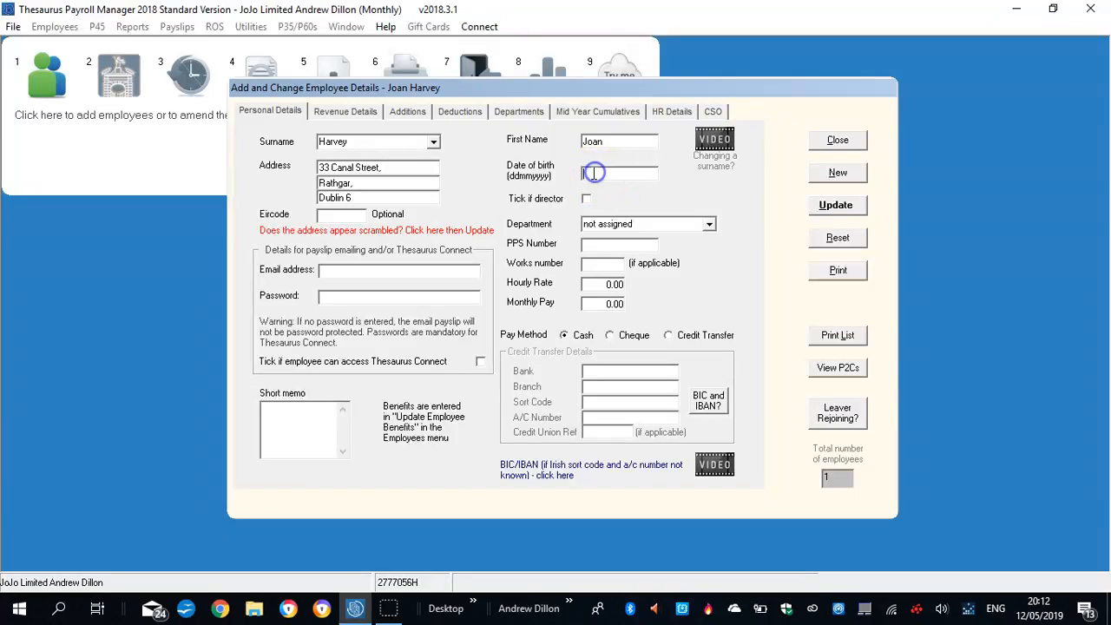
click(588, 245)
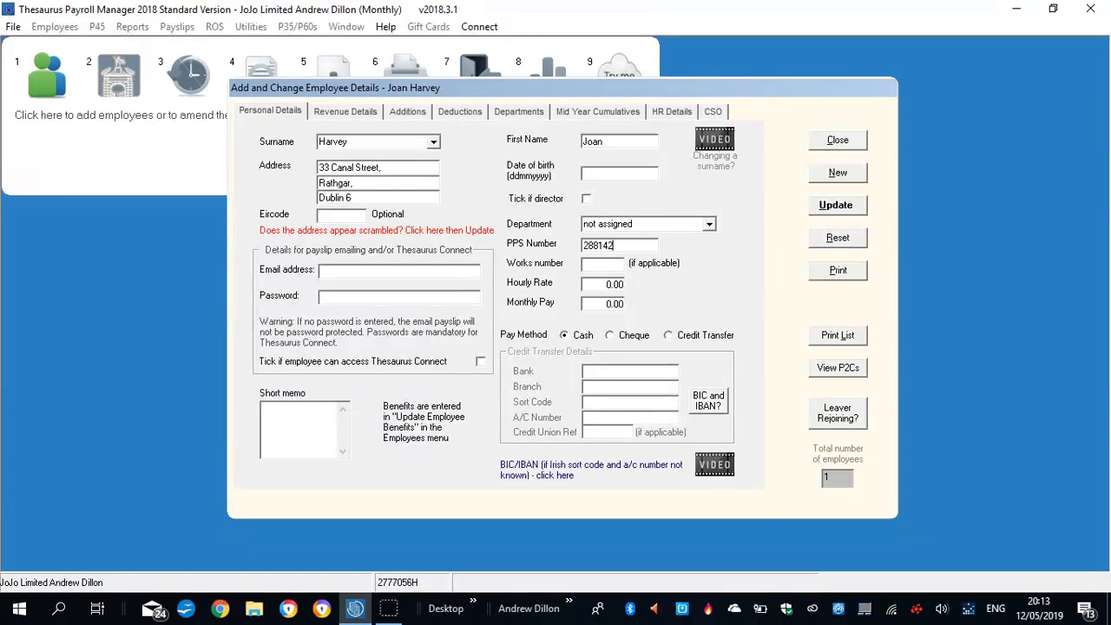
text(B)
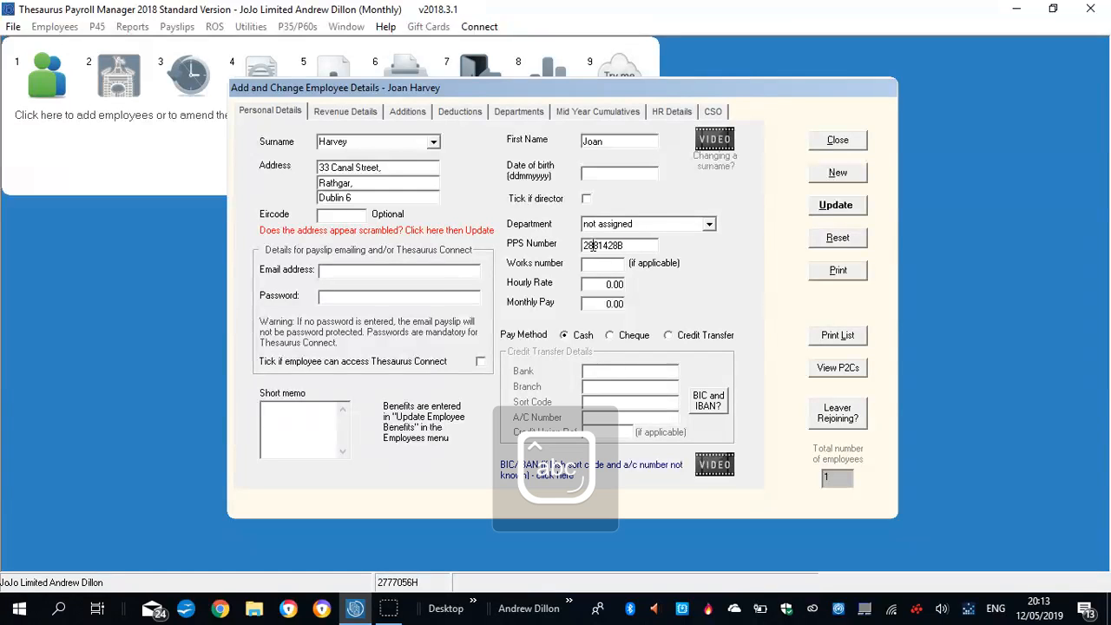
click(597, 170)
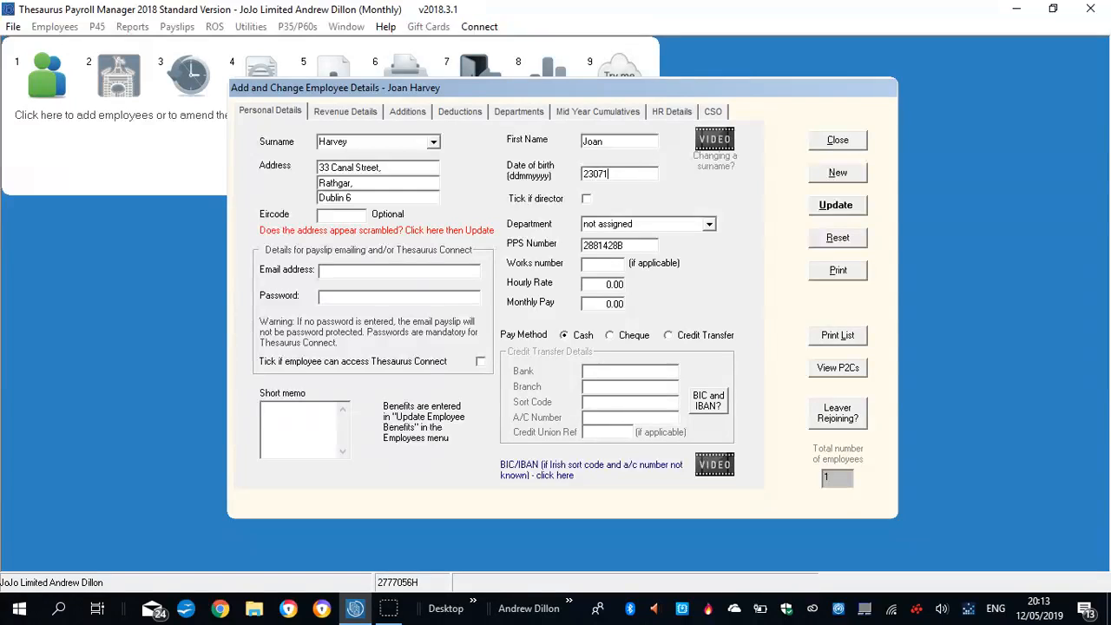
click(602, 264)
Set monthly pay to 43850.00 and pay method to Cheque.
double_click(615, 300)
double_click(623, 302)
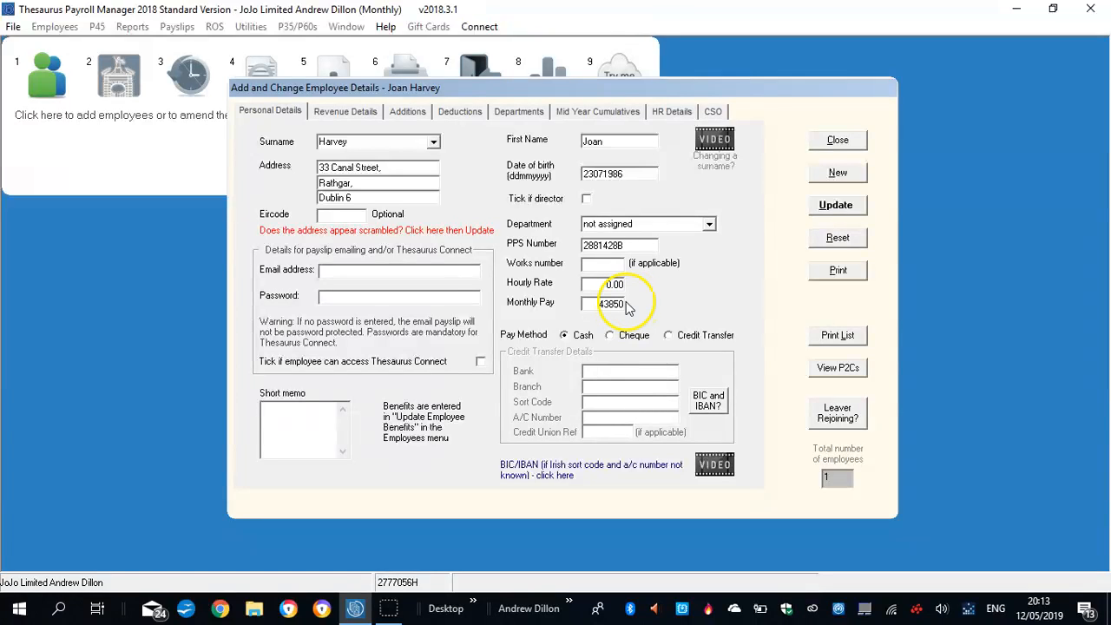
click(613, 263)
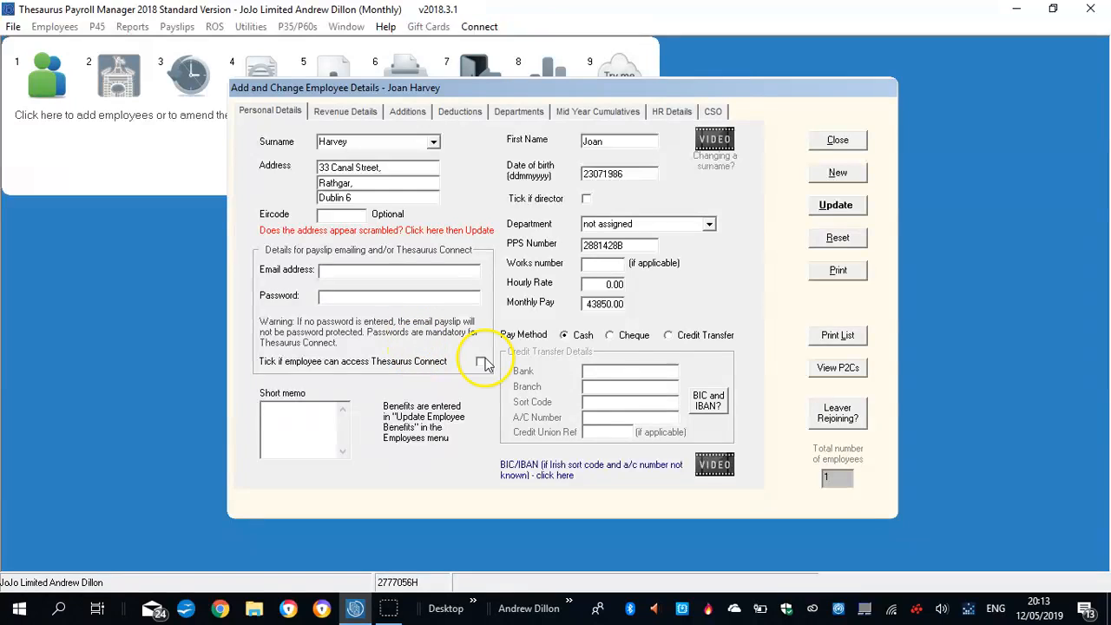
click(610, 336)
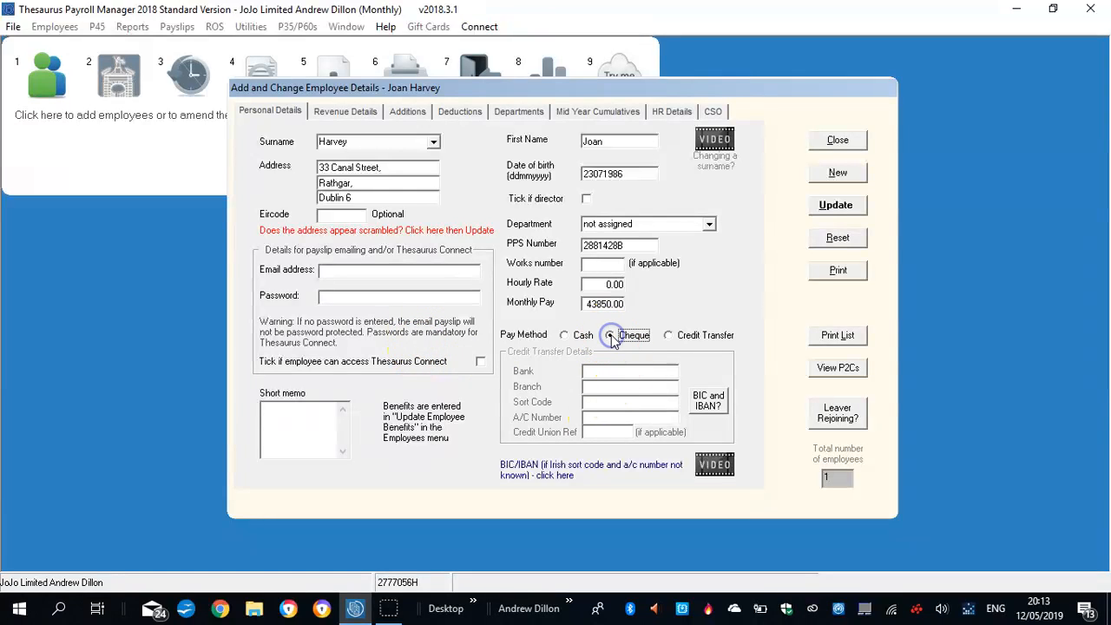
On Revenue Details, leave Start Date blank after the invalid date warning and select Monthly Tax Credit for 4200.
click(347, 112)
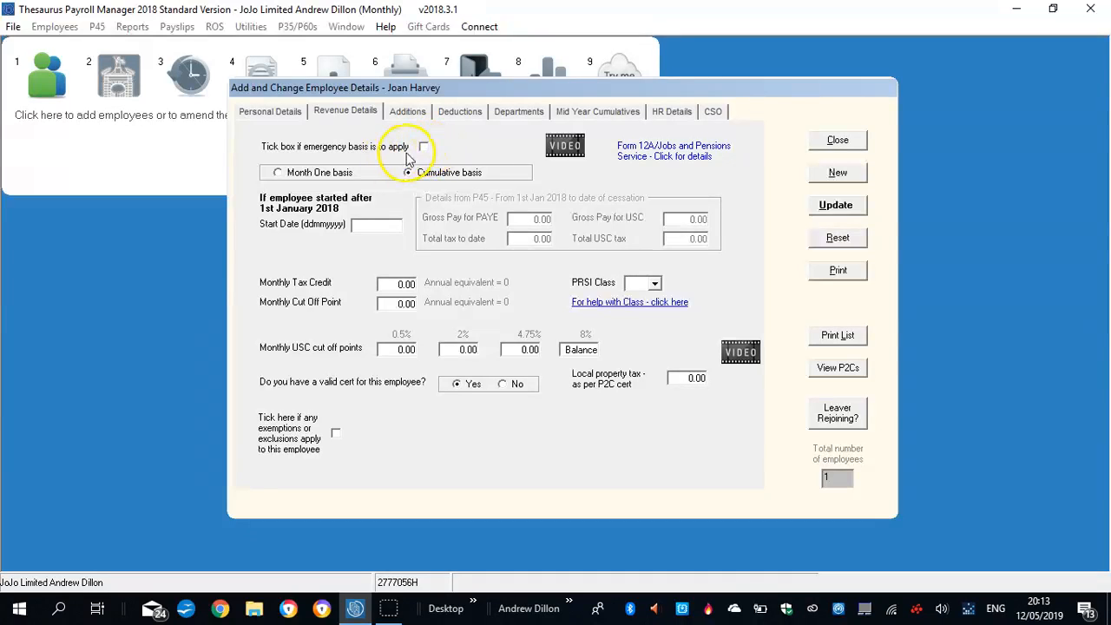
click(371, 225)
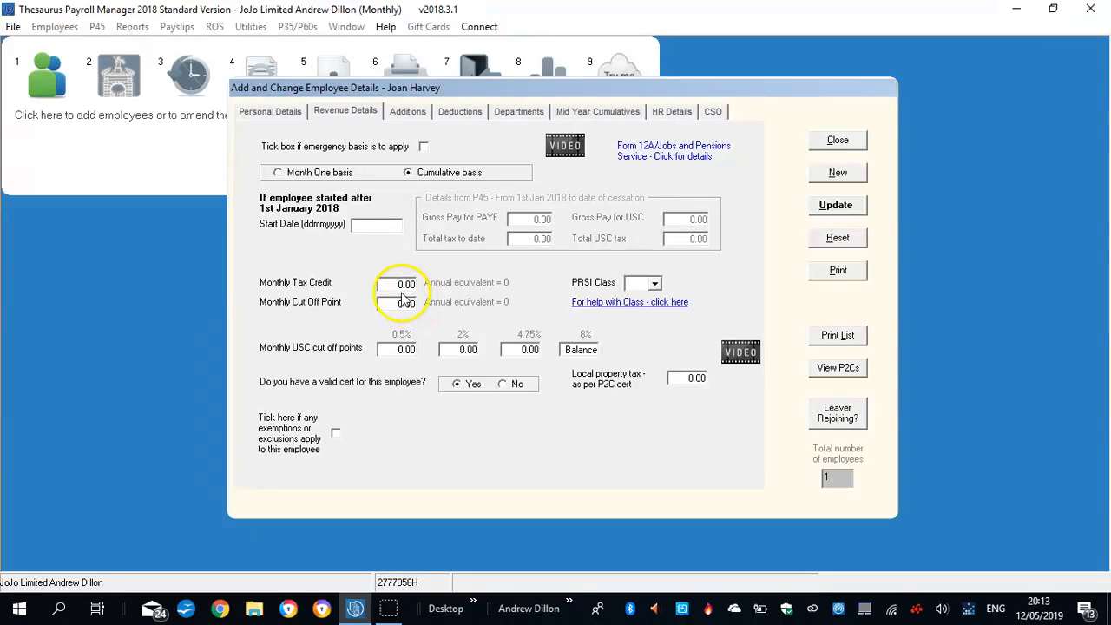
click(363, 226)
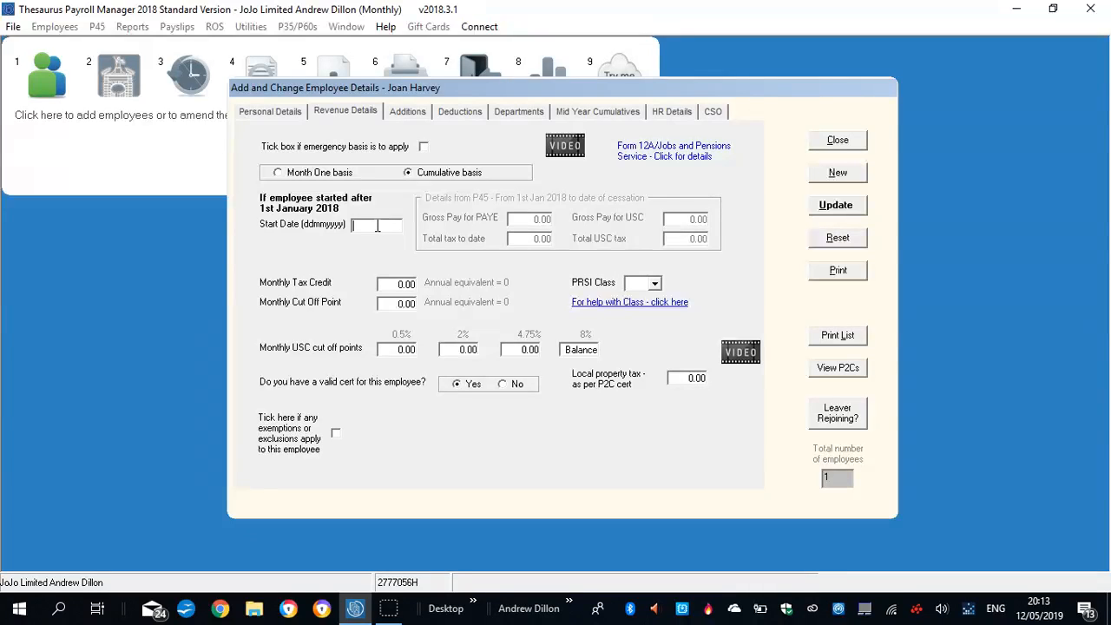
text(101)
click(397, 286)
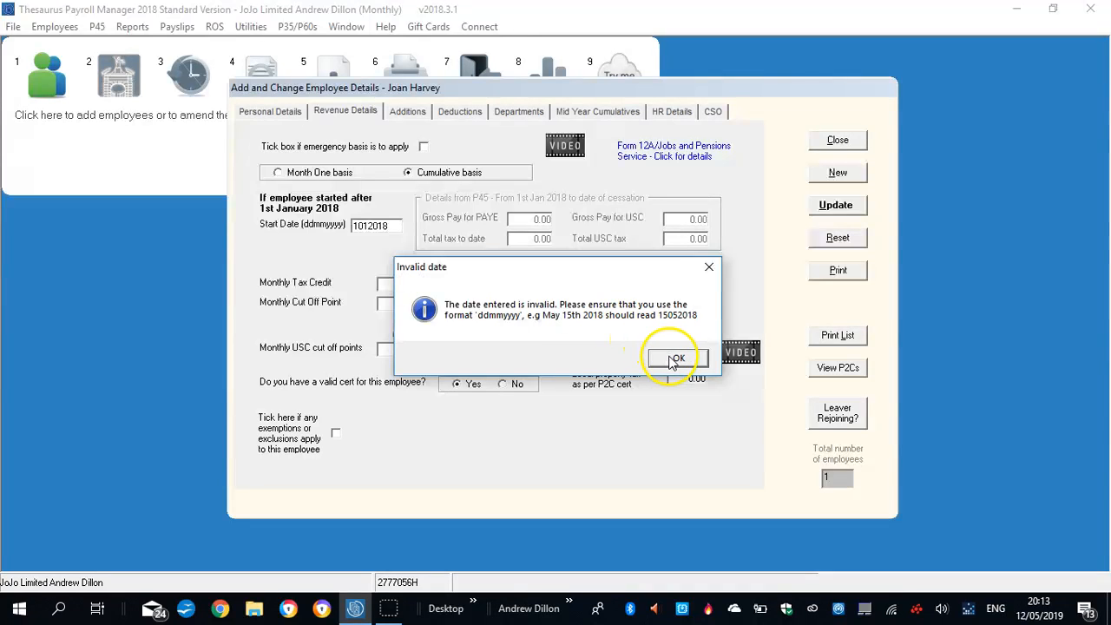
click(673, 358)
click(404, 284)
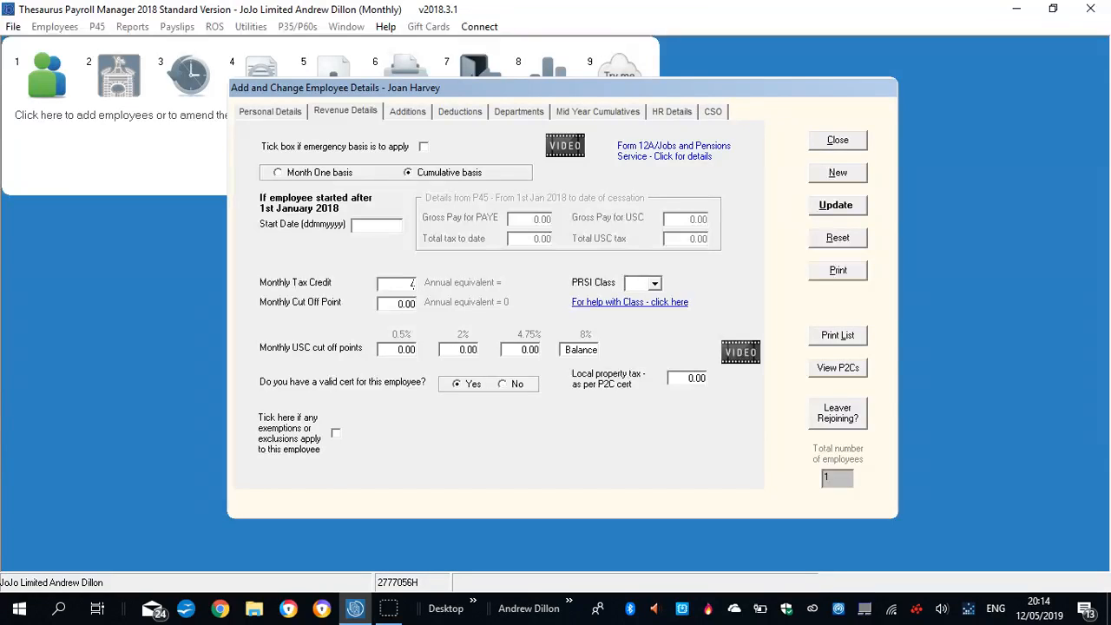
Enter a Monthly Cut Off Point of 43850.00 and set PRSI Class to A1.
click(404, 304)
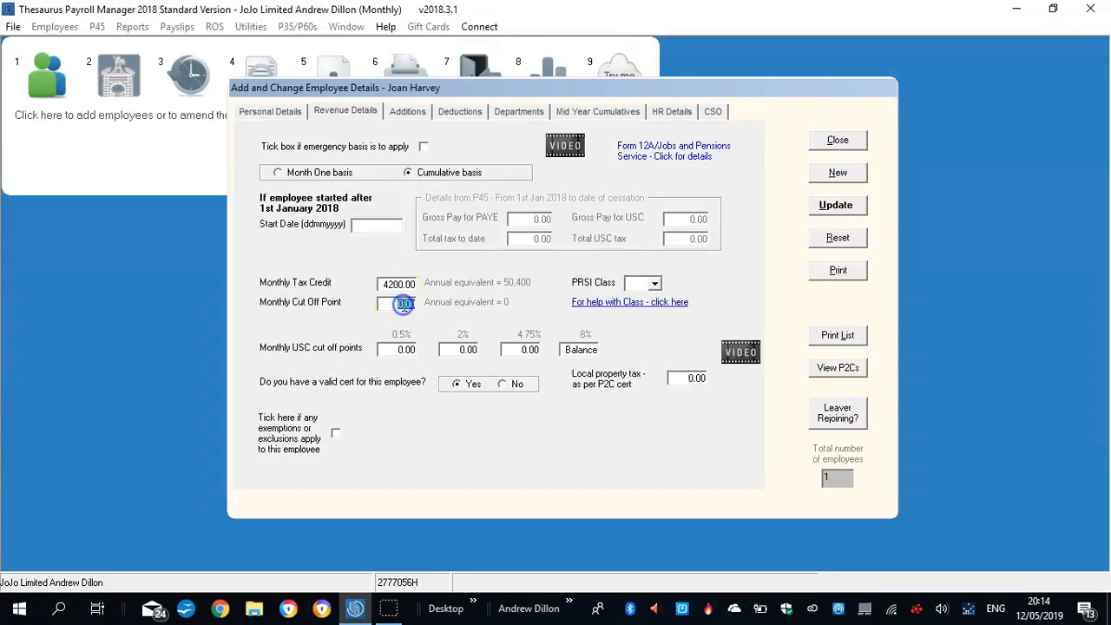
click(408, 302)
text(143)
click(655, 283)
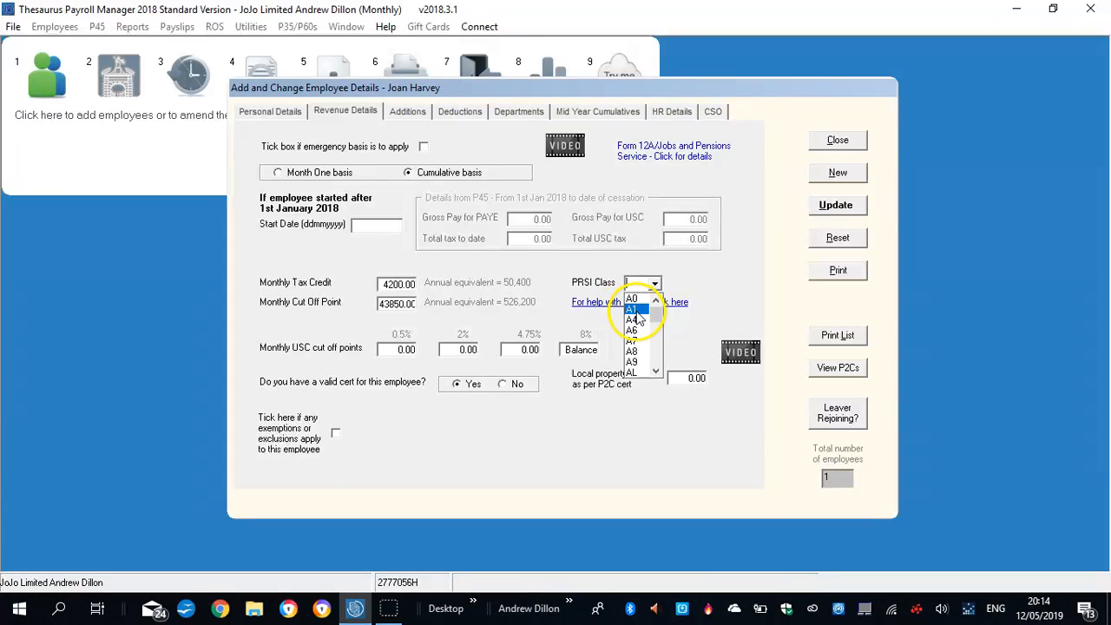
click(633, 310)
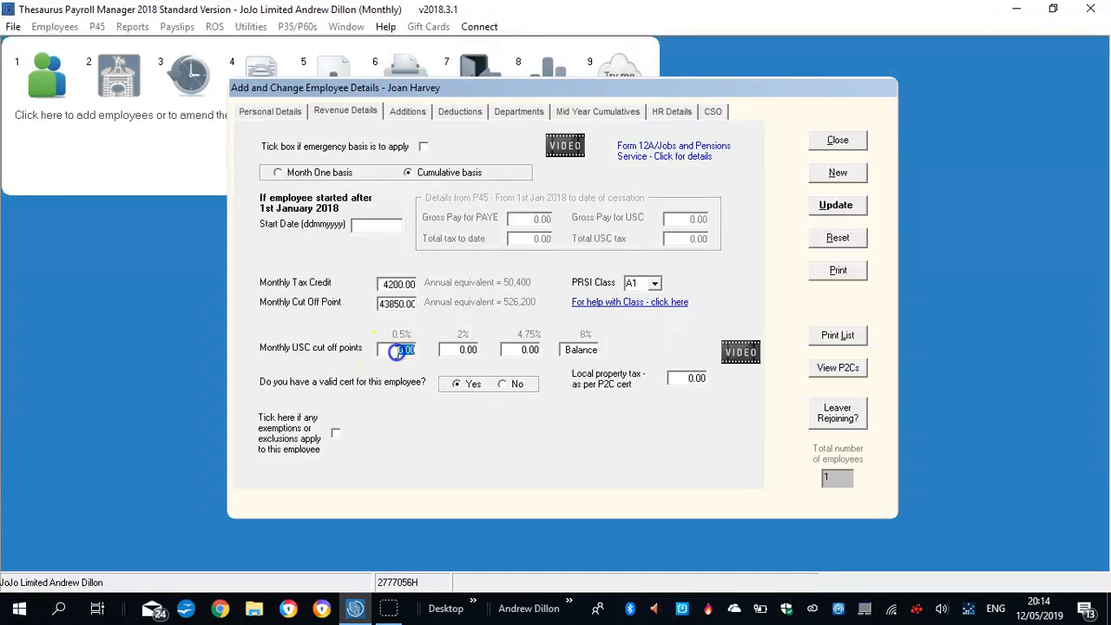
click(389, 351)
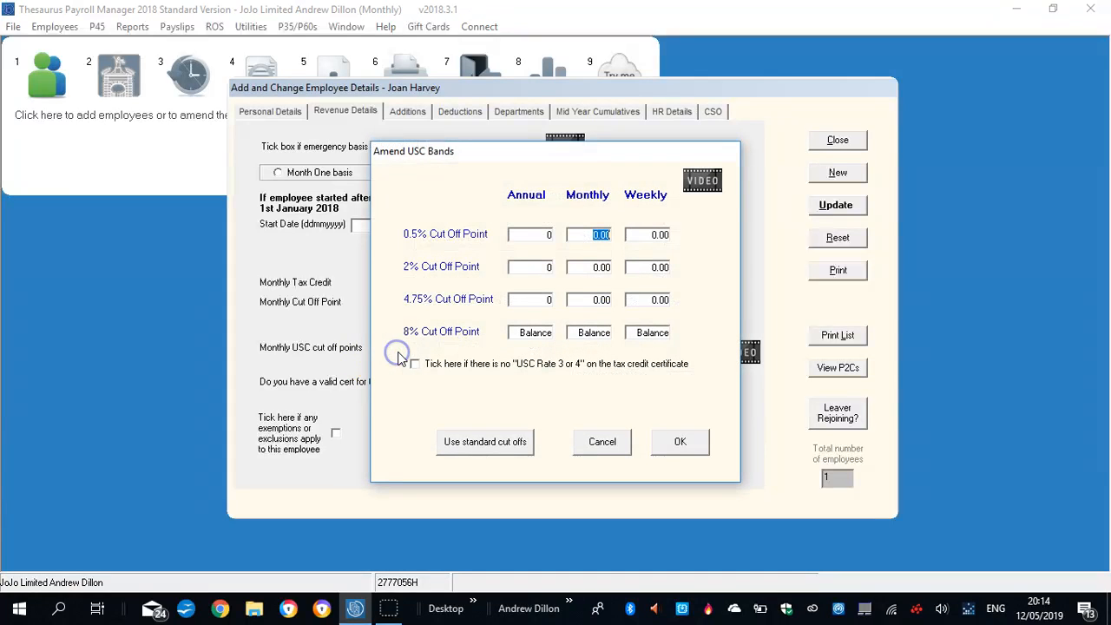
Apply the standard monthly USC cut-offs 1001.00, 1614.34 and 5837.00.
click(495, 441)
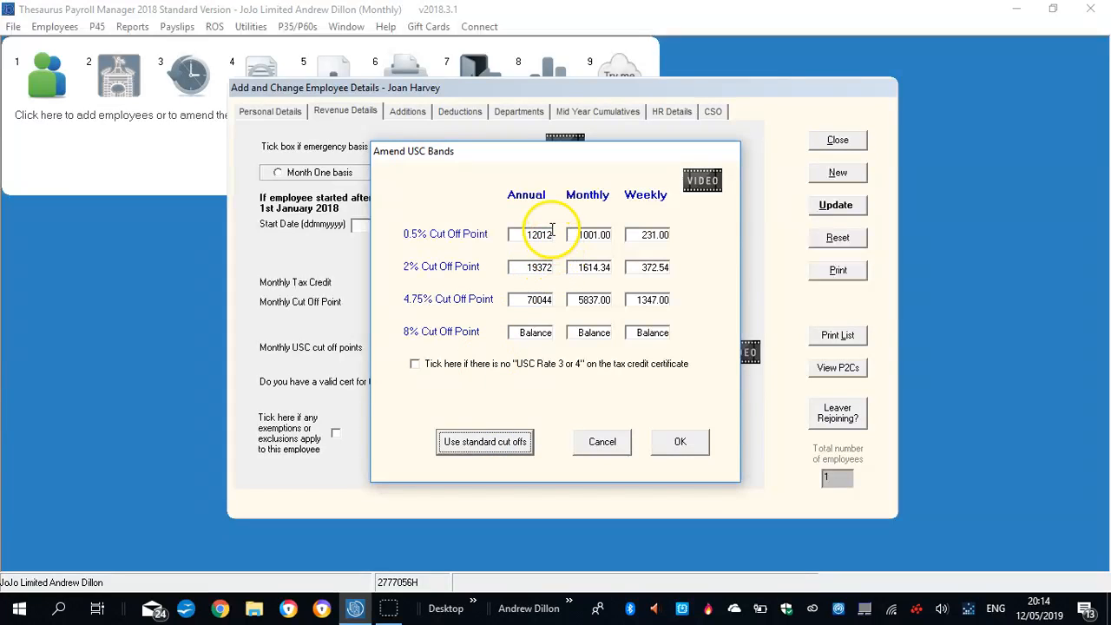
click(676, 444)
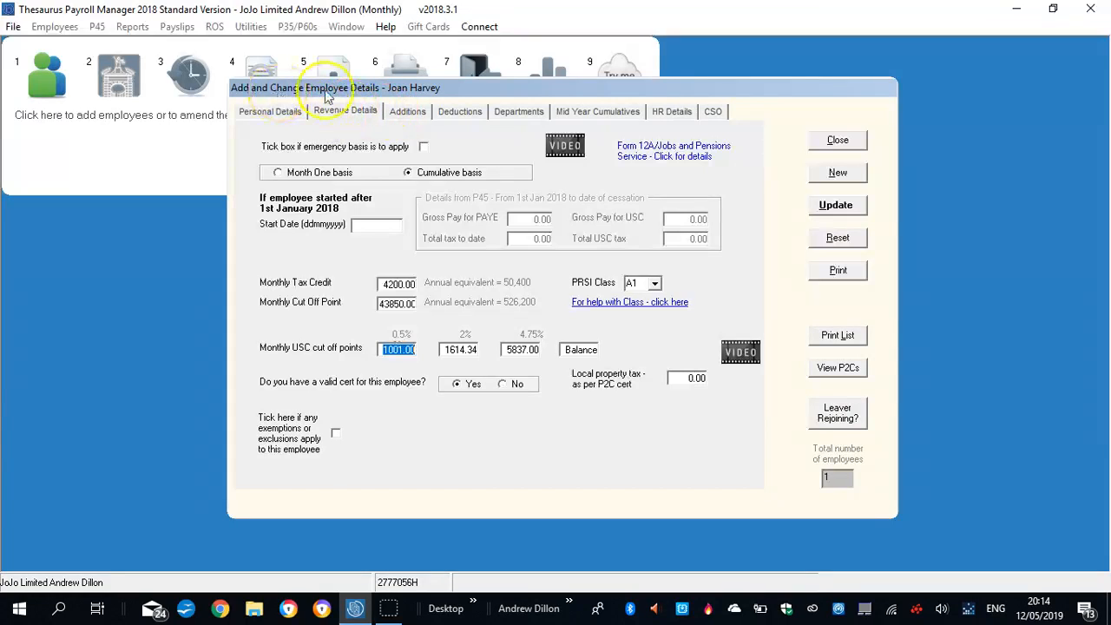
Set a 7% RAC pension and add a VHI deduction of 138.50.
click(465, 112)
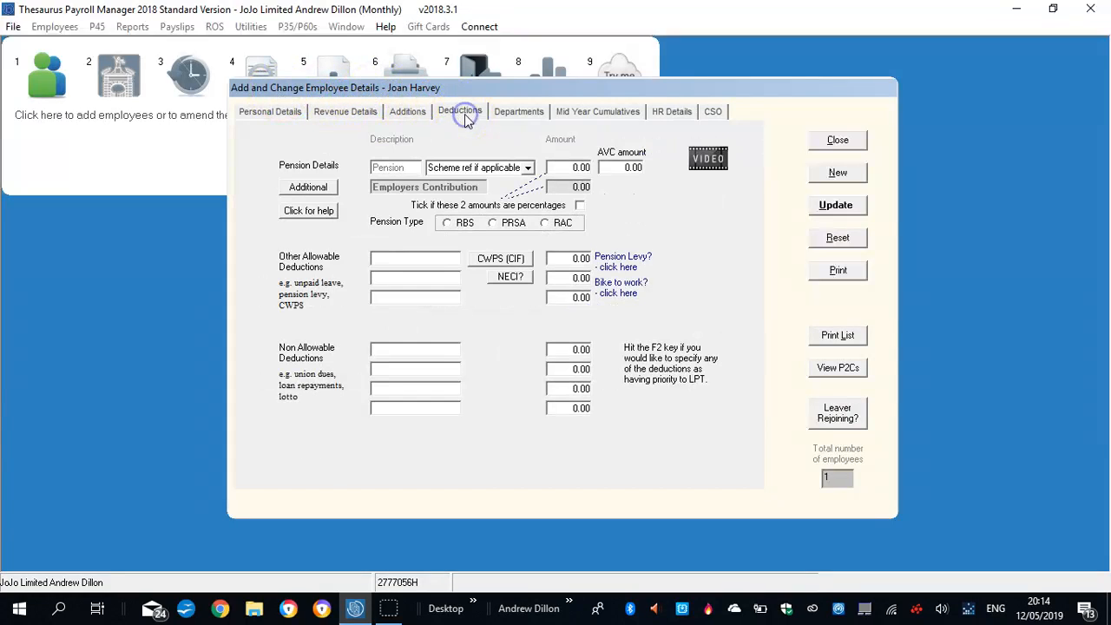
click(583, 168)
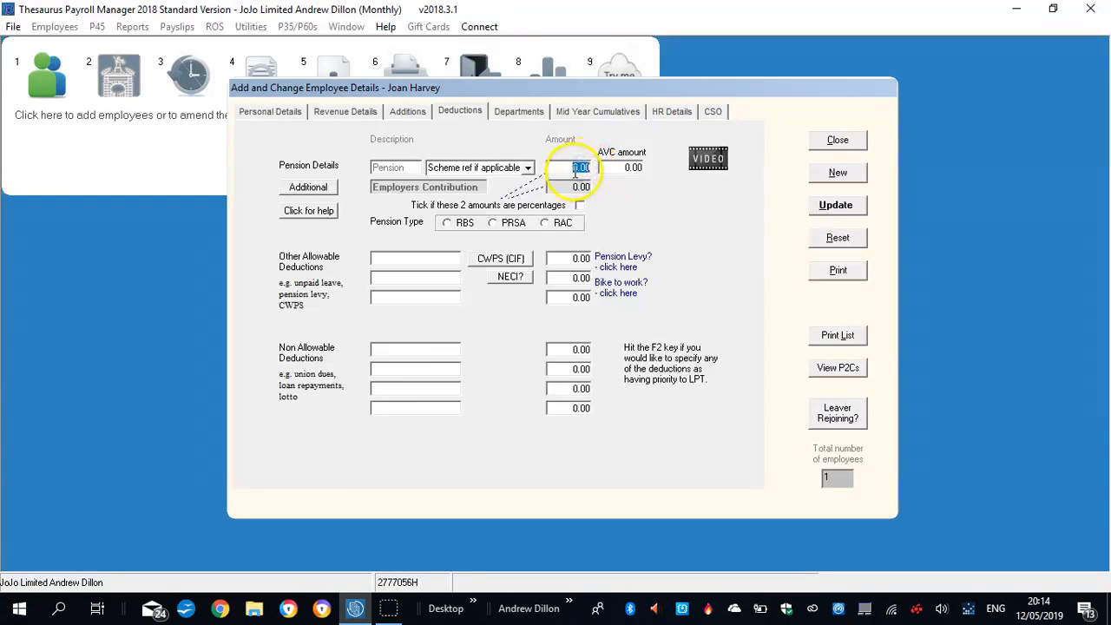
click(579, 204)
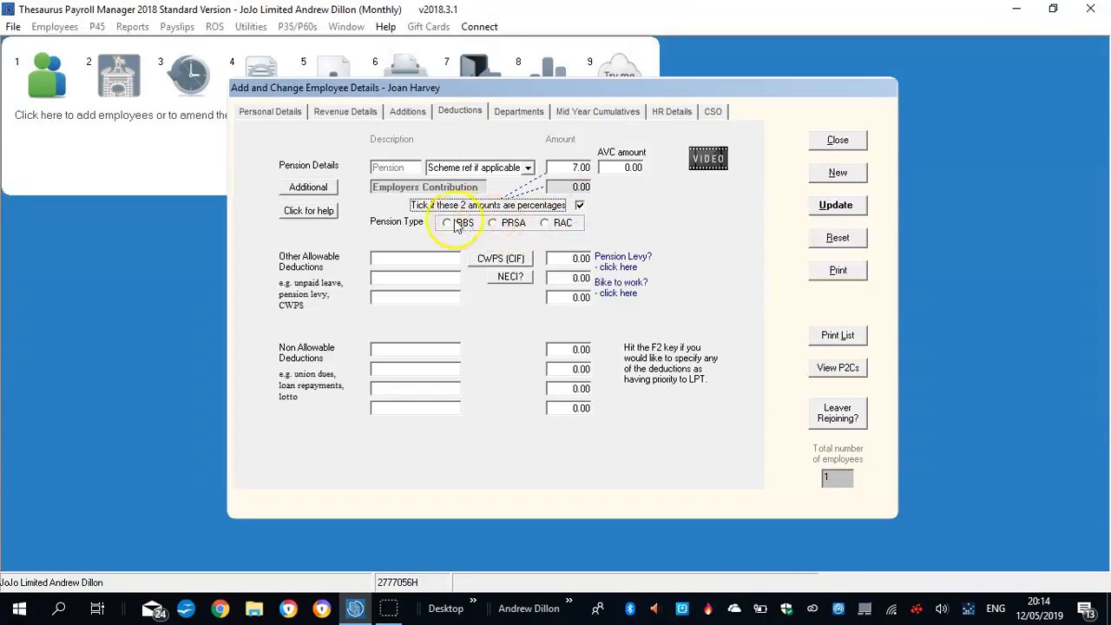
click(546, 223)
click(395, 254)
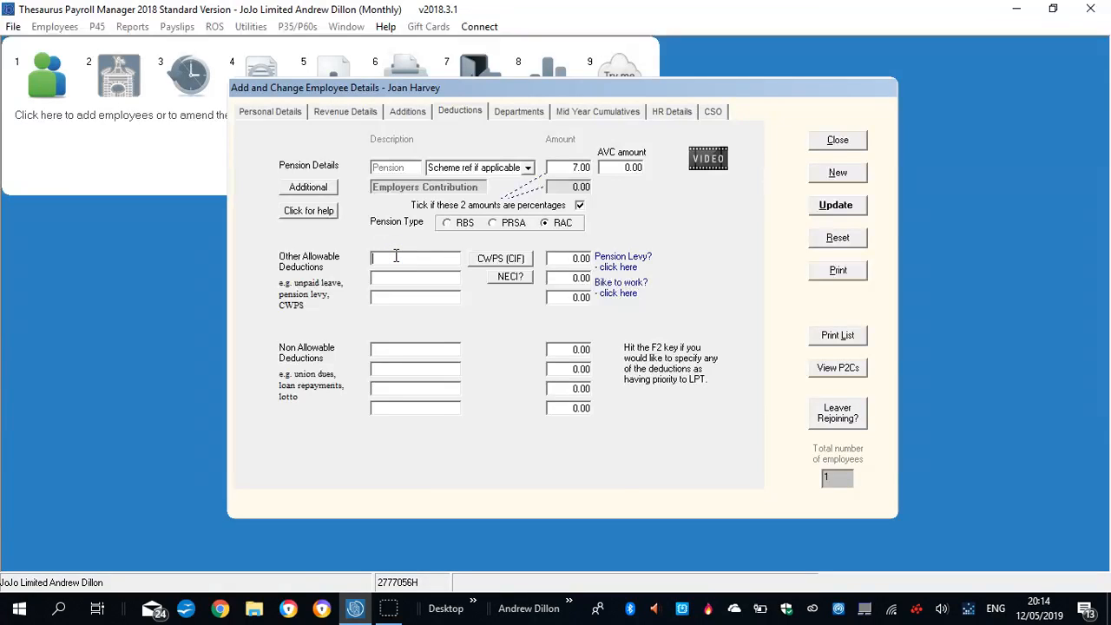
key(Caps_Lock)
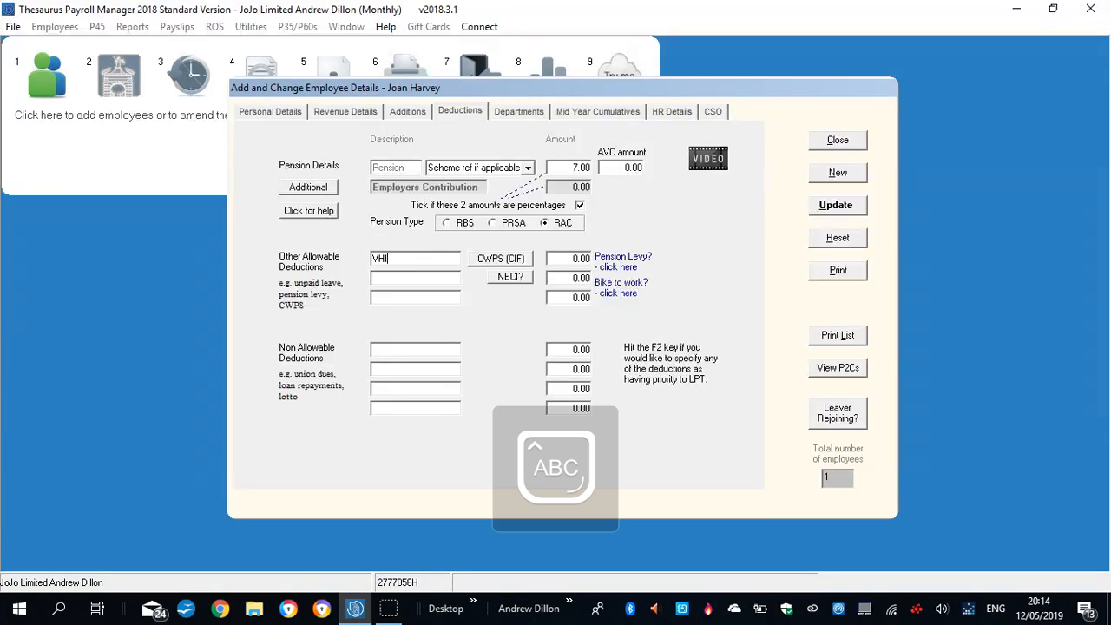
click(577, 258)
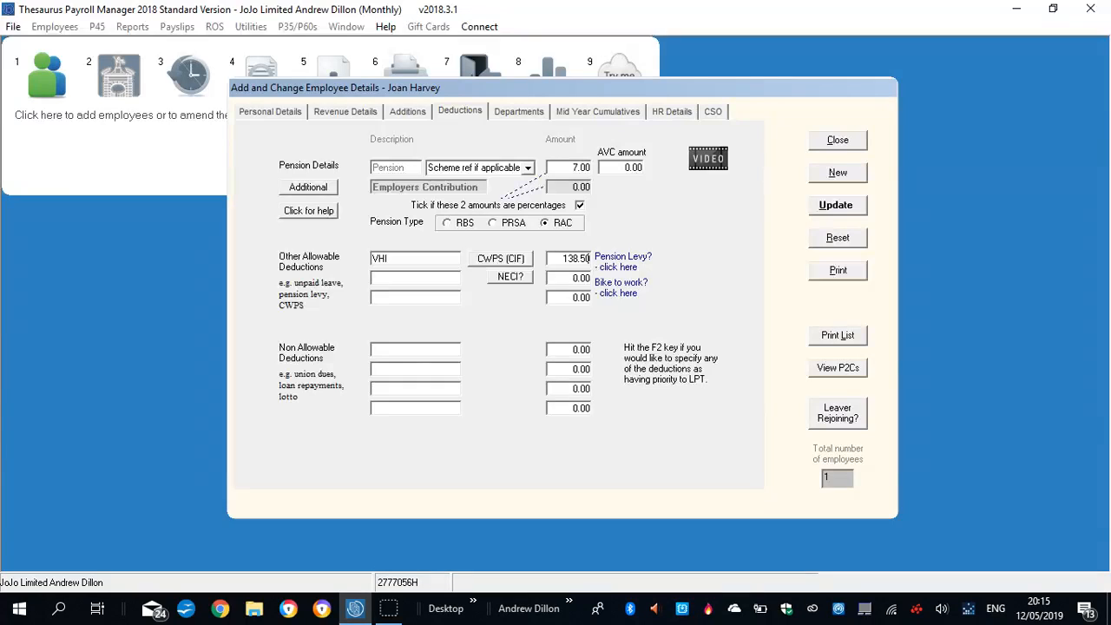
Save the employee, acknowledge the cut-off and tax credit warnings, and close the details window.
click(836, 206)
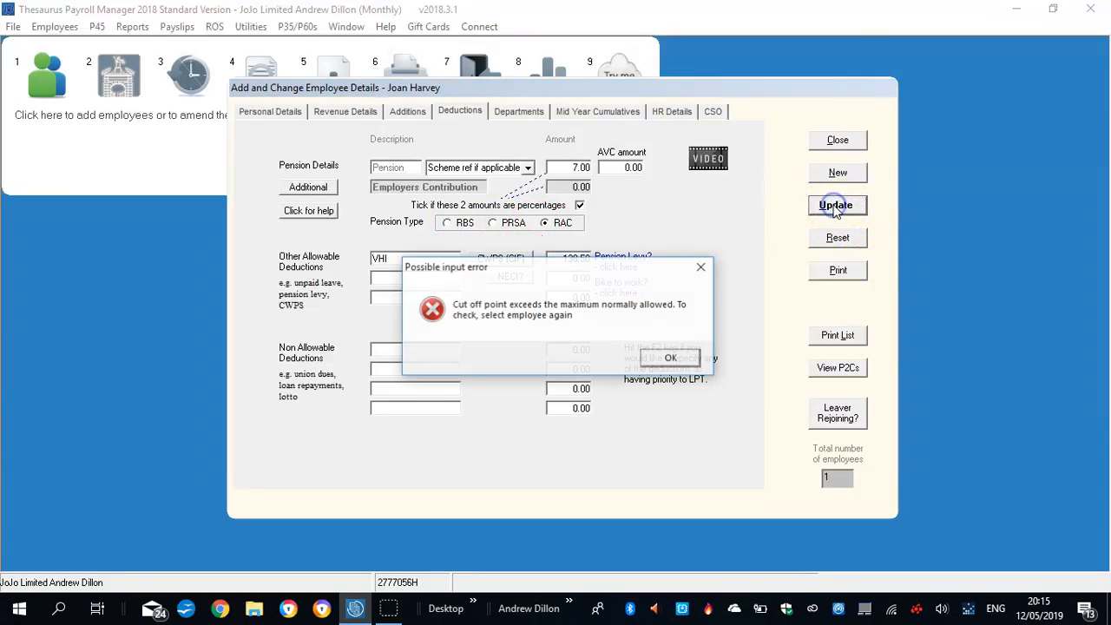
click(662, 359)
click(663, 360)
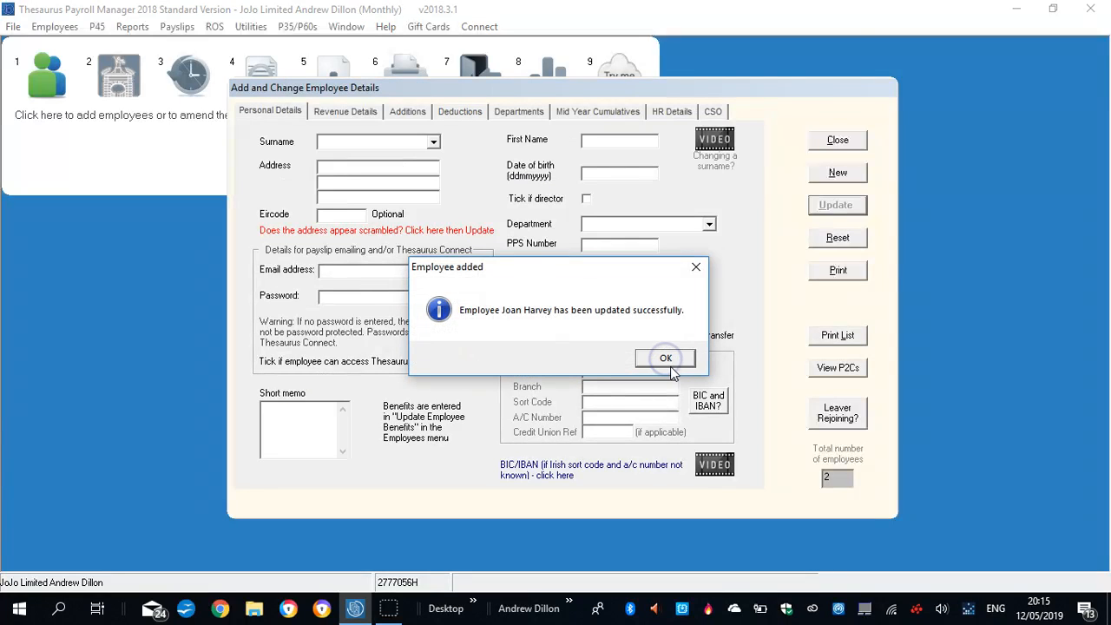
click(665, 359)
click(837, 140)
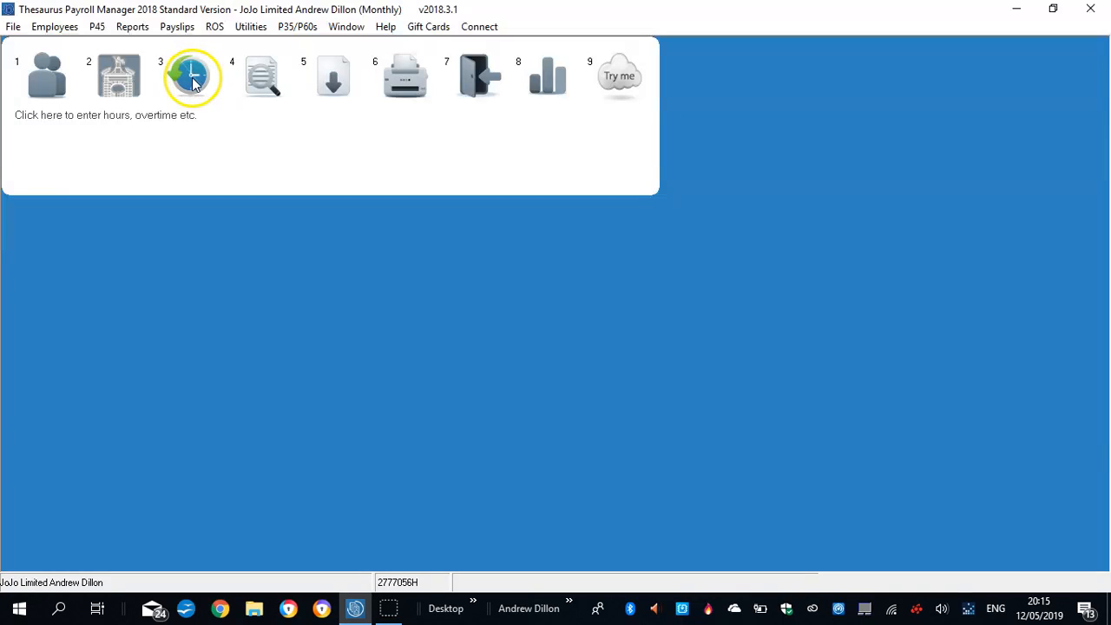
In Monthly Input, pick the employee and record 20 hours time-and-a-half and 7 double time.
click(193, 80)
click(431, 160)
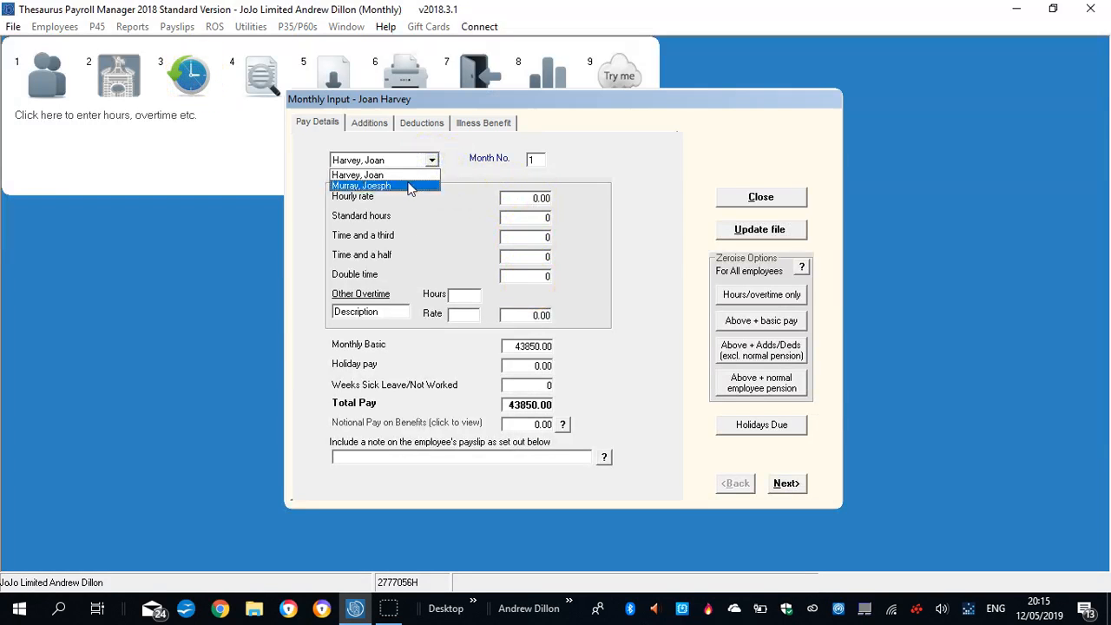
click(410, 187)
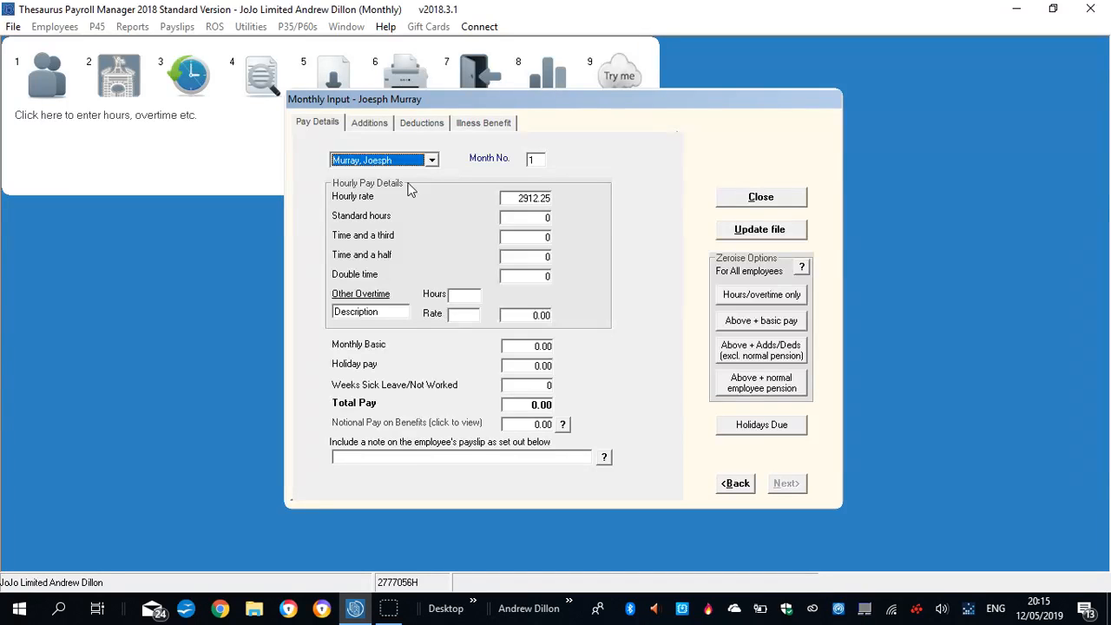
click(542, 255)
text(2)
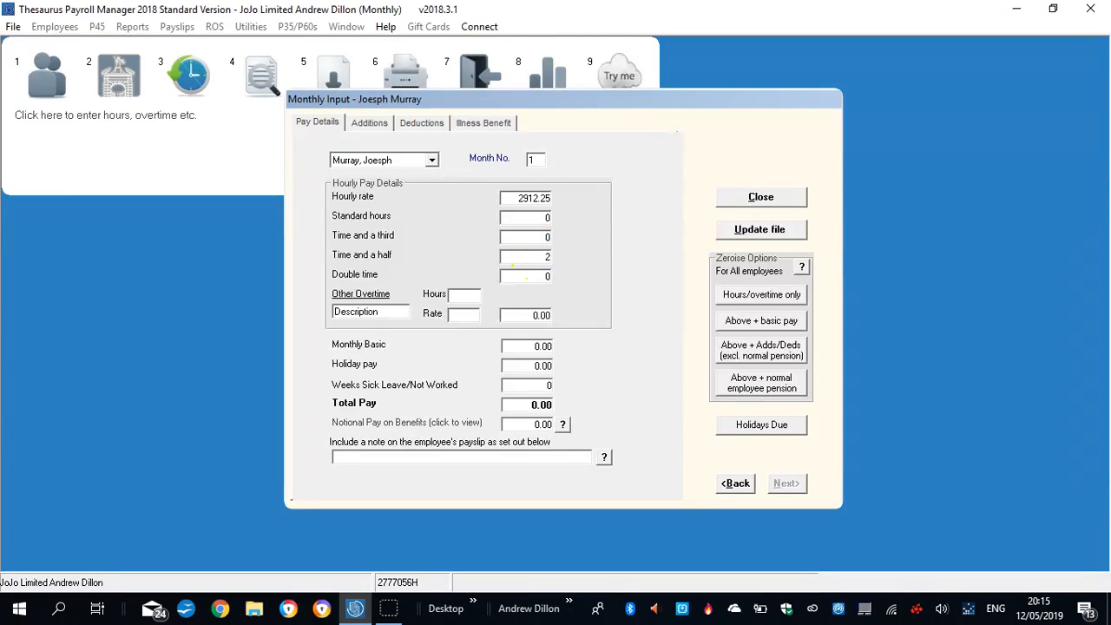
click(546, 276)
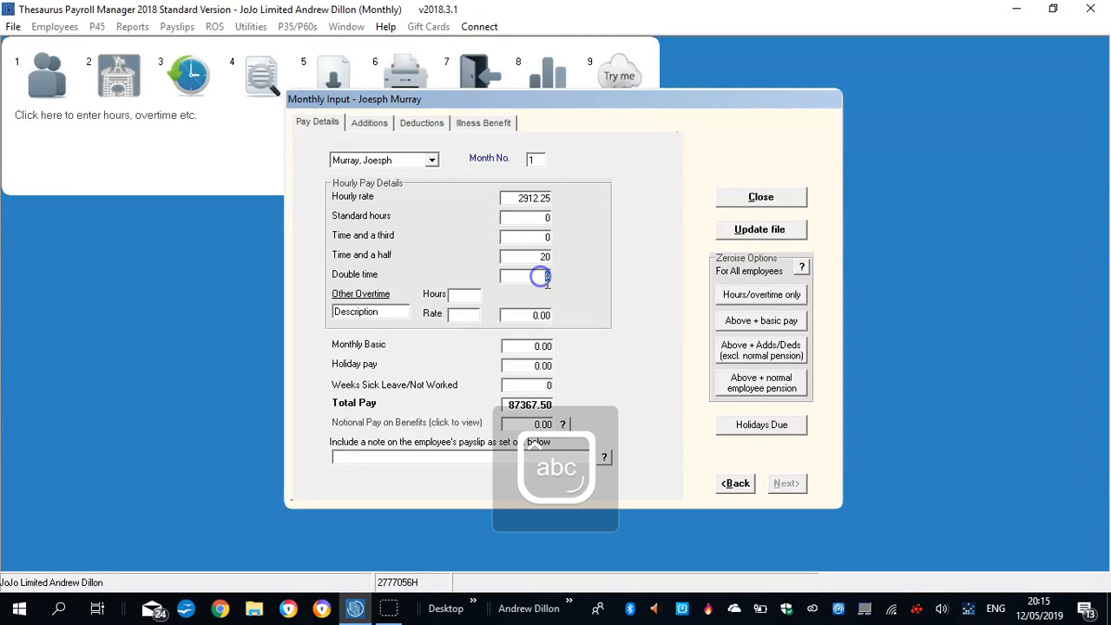
click(547, 275)
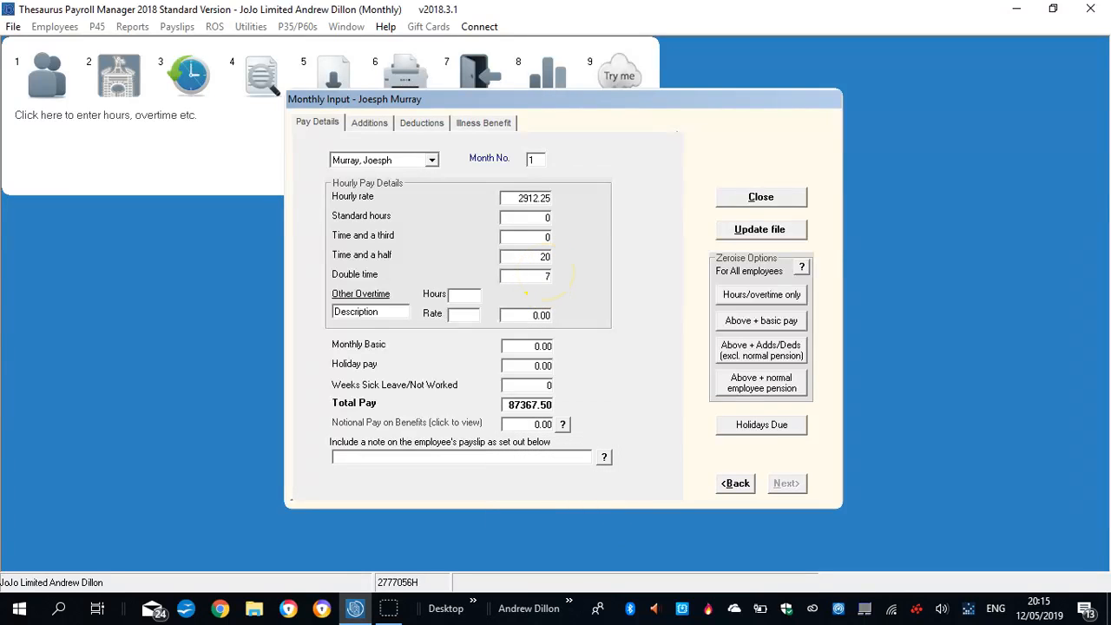
Add a non-taxable Vouched Expense of 122.00 on the Additions page.
click(369, 125)
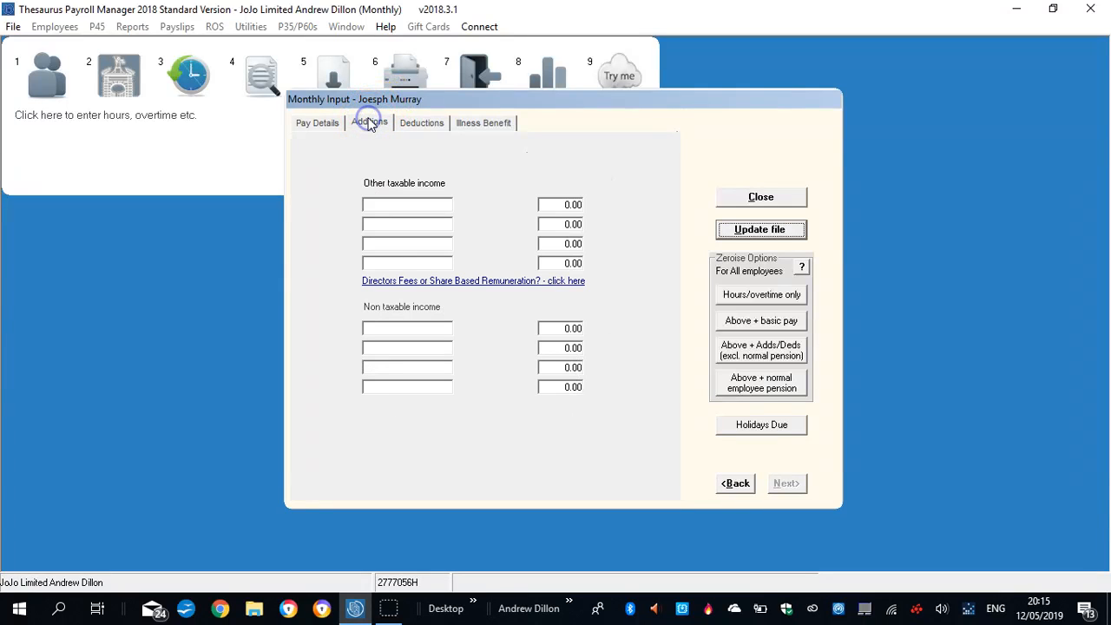
click(393, 328)
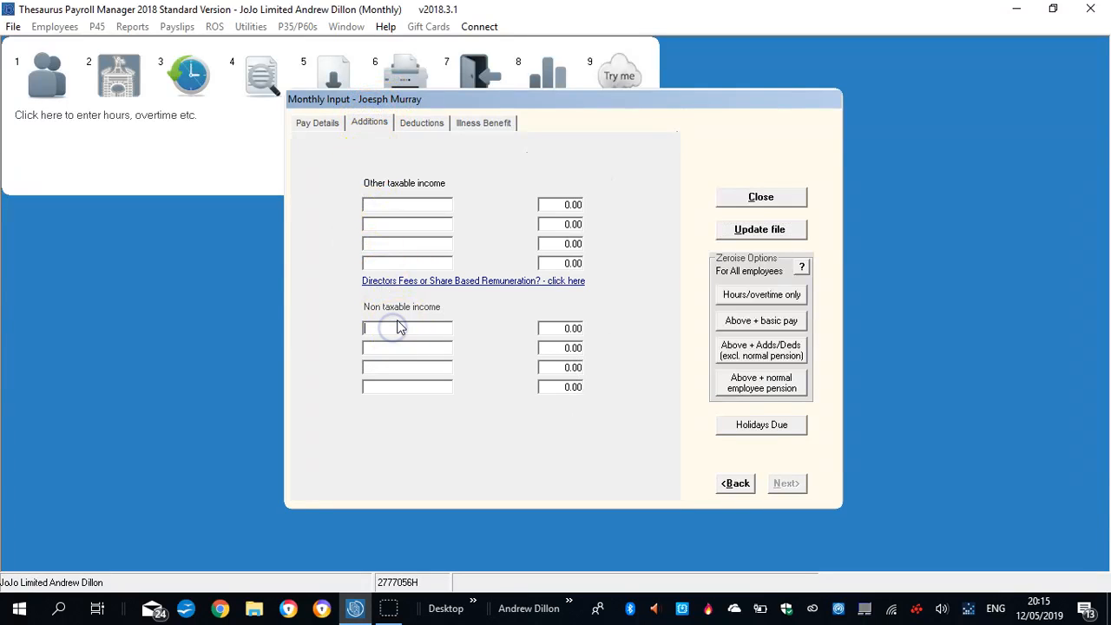
text(Vouched Expense)
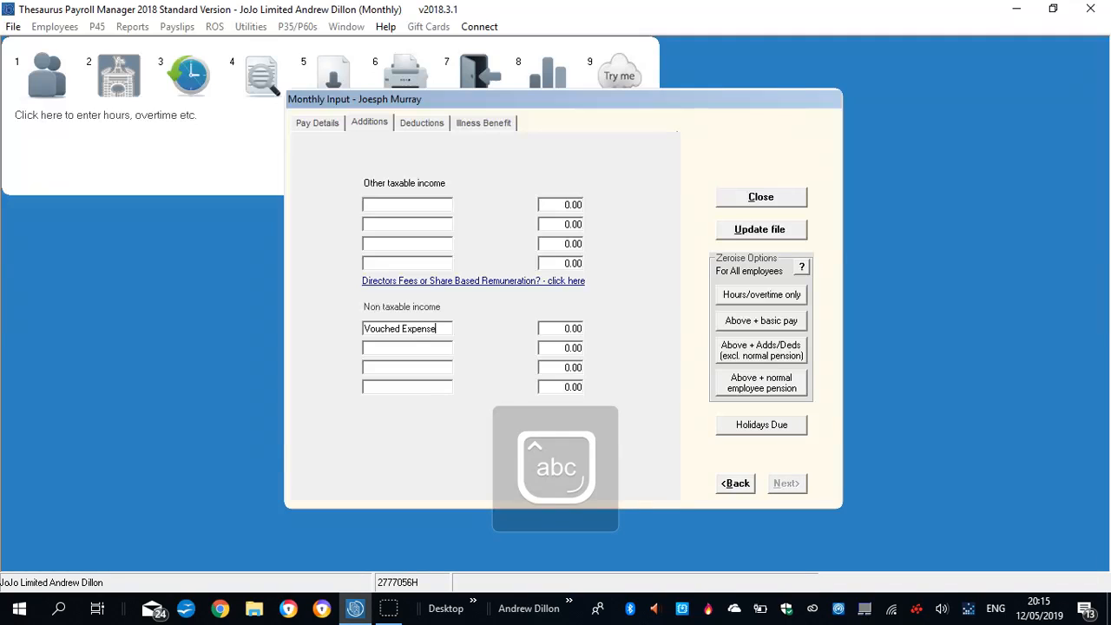
click(571, 330)
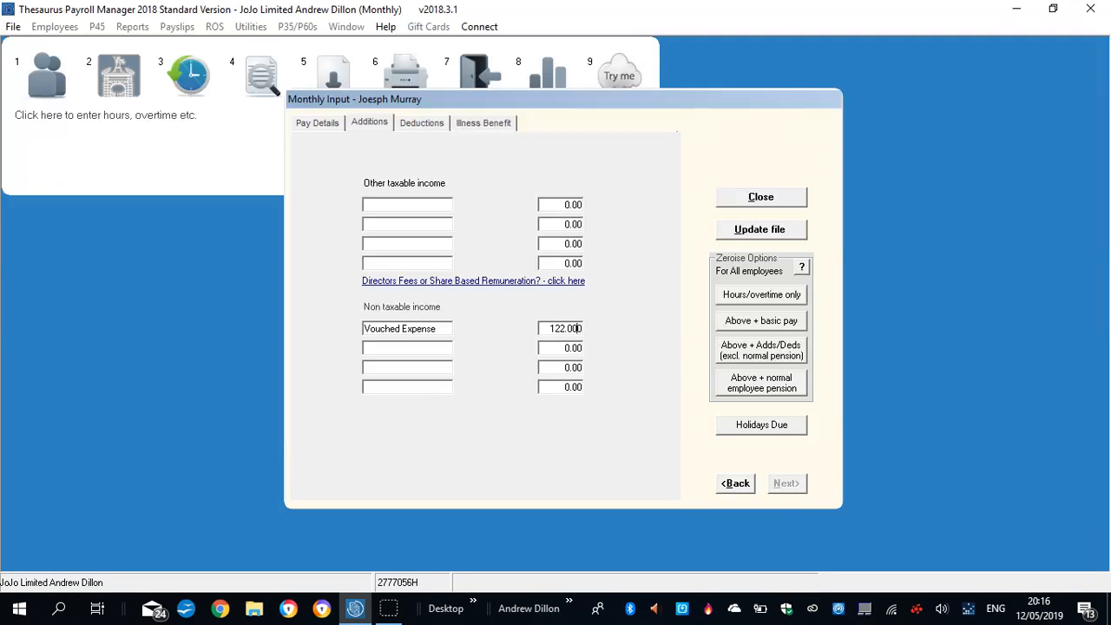
click(421, 123)
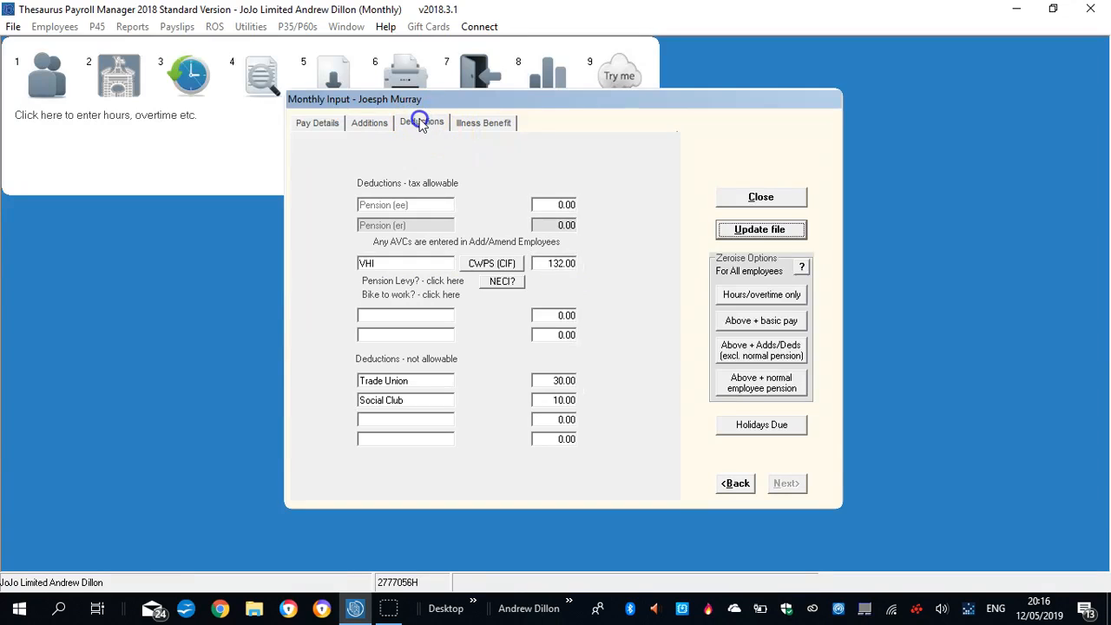
Update the file, check the payslip payment of 62239.36, and return to Monthly Input.
click(760, 230)
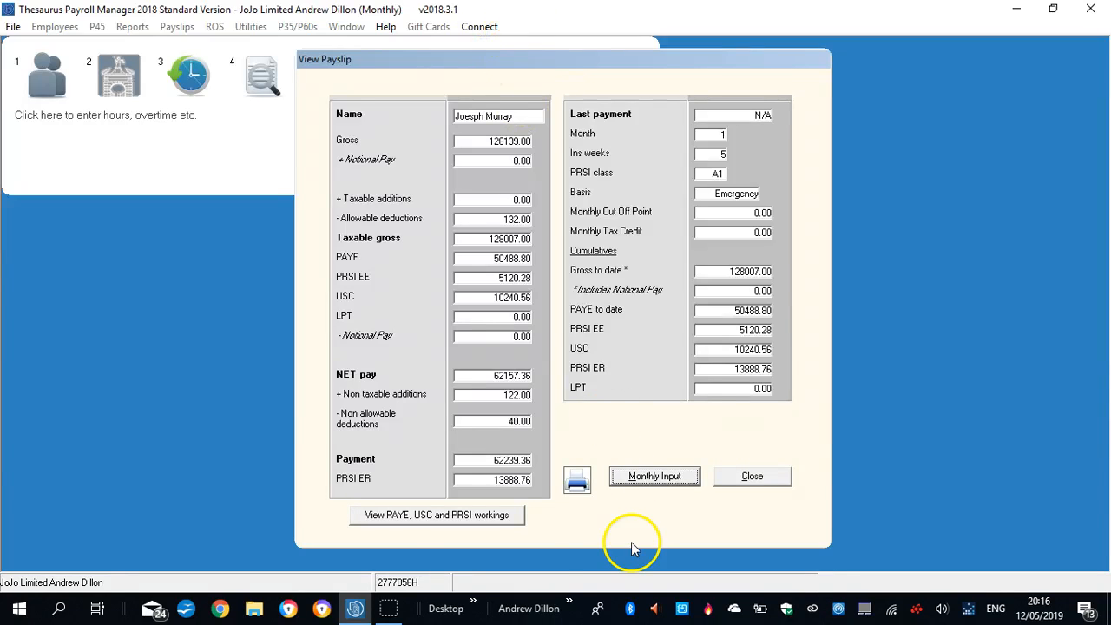
click(664, 477)
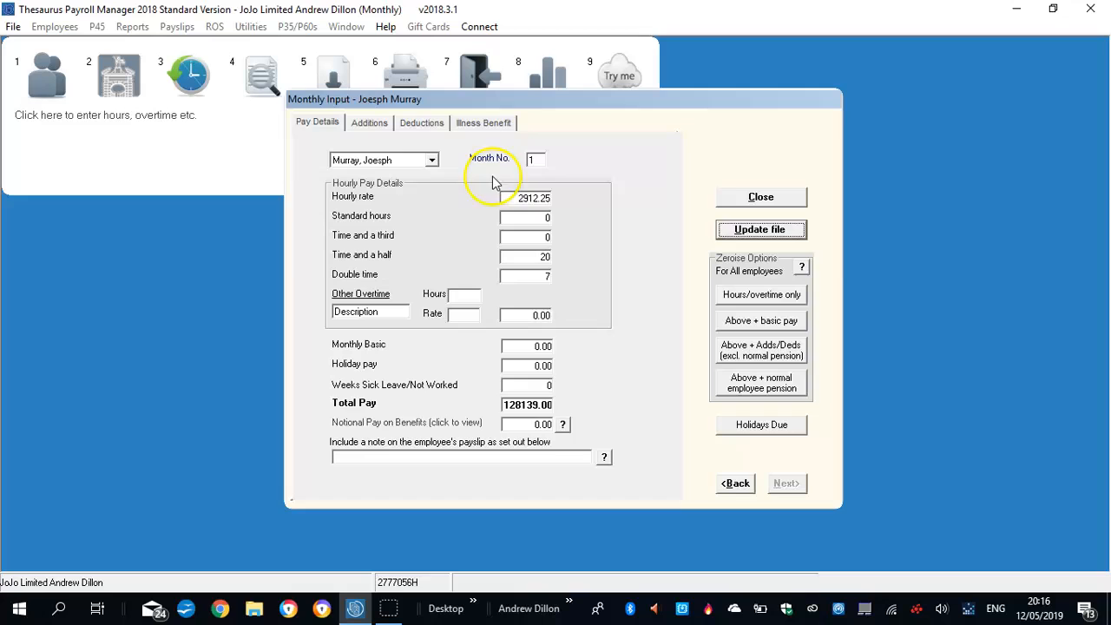
Switch to the other employee and add a taxable Bonus of 85.00.
click(431, 160)
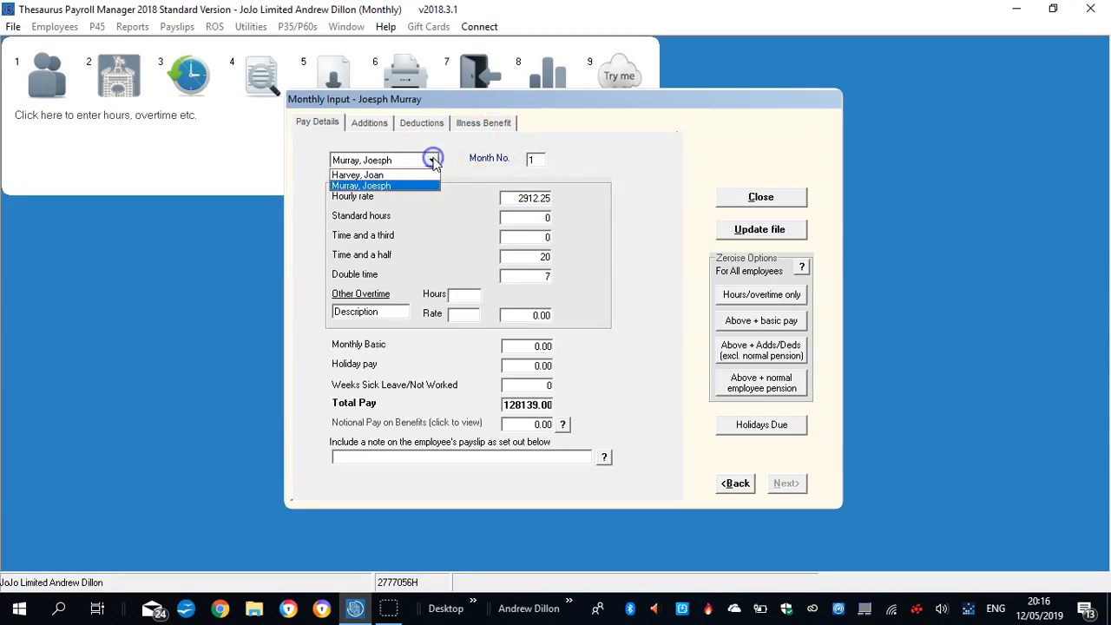
click(375, 175)
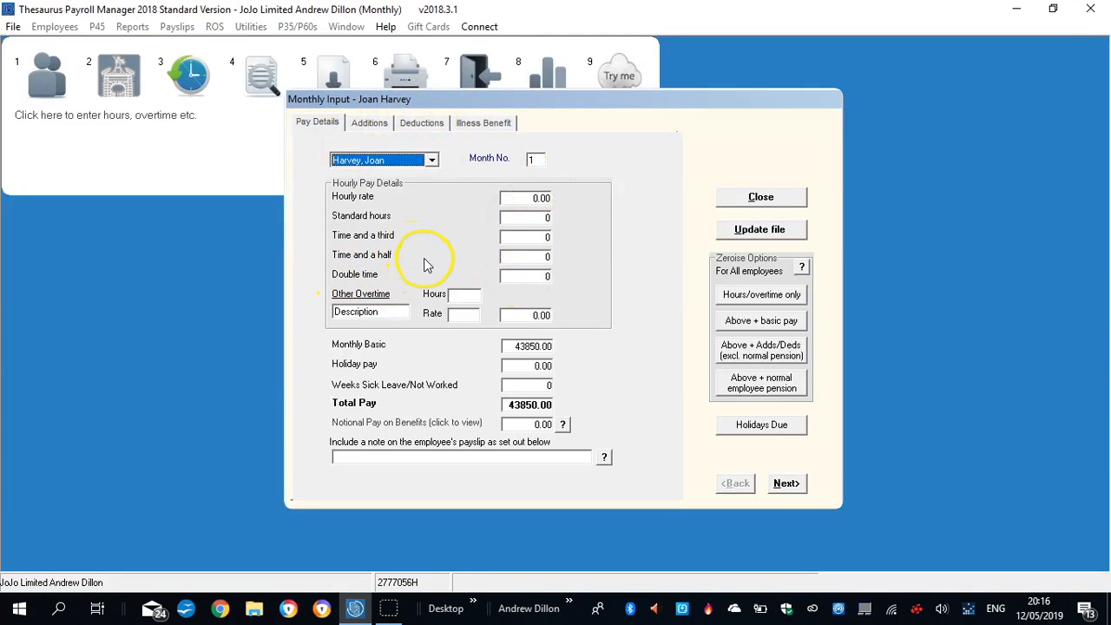
click(369, 122)
click(392, 205)
key(Caps_Lock)
text(Bonus)
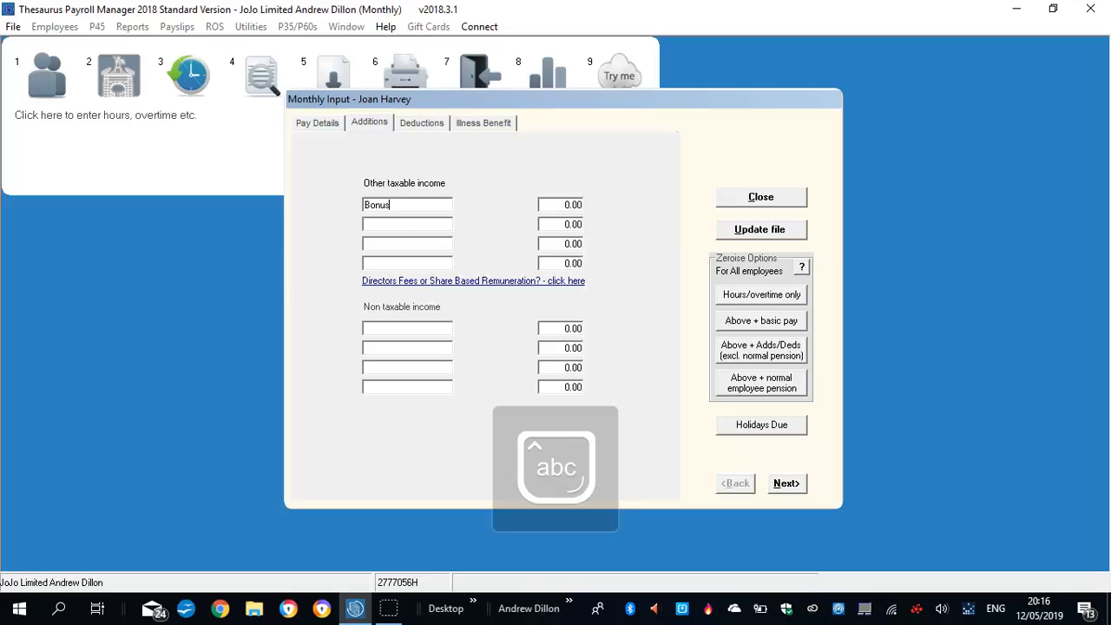
click(571, 205)
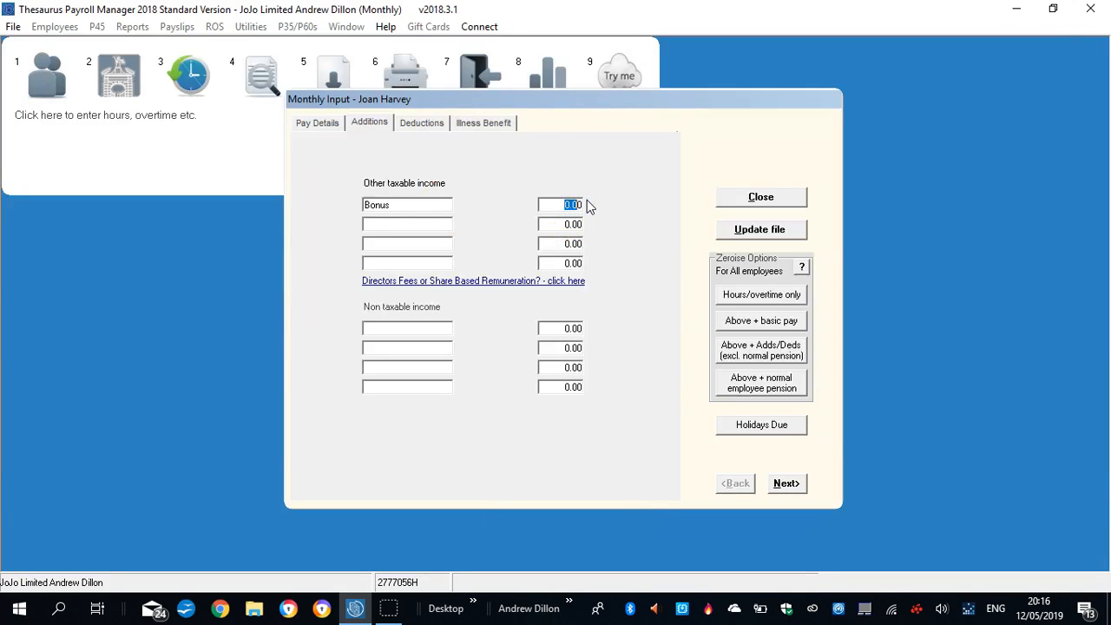
Add a taxable Commission of 20.00, update the file, and close the payslip showing 31790.60.
click(405, 223)
key(Caps_Lock)
text(C)
key(Caps_Lock)
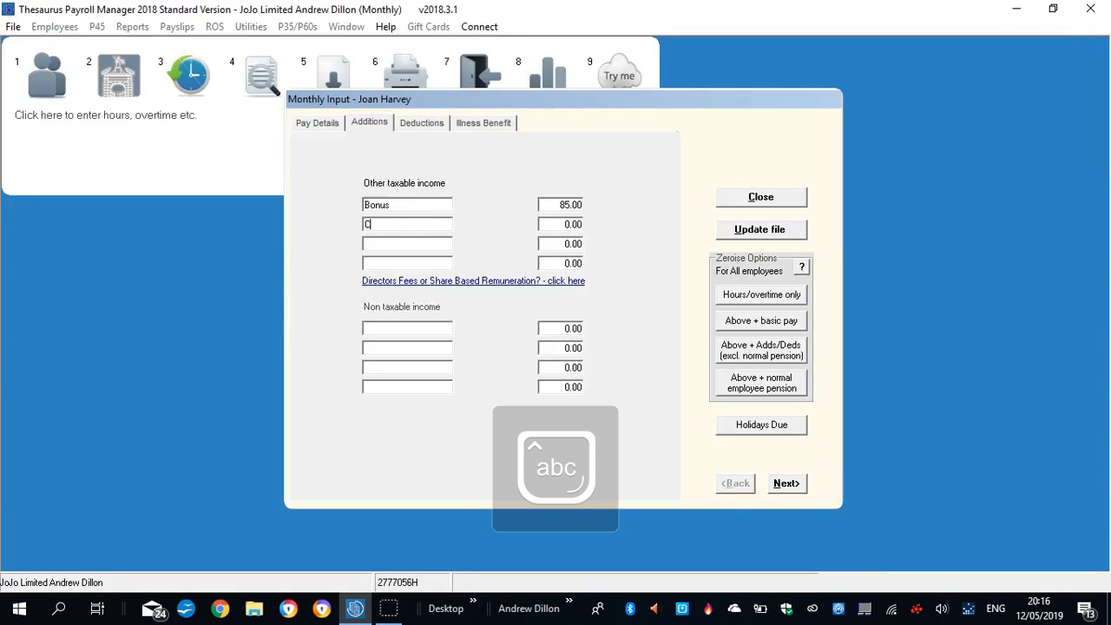
text(ommission)
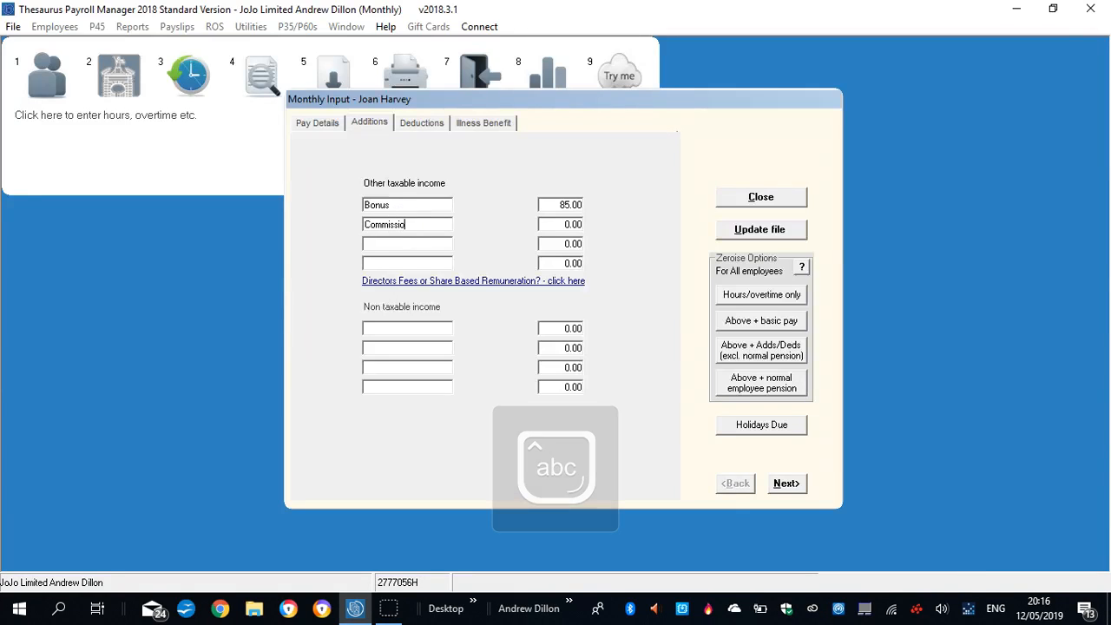
click(575, 226)
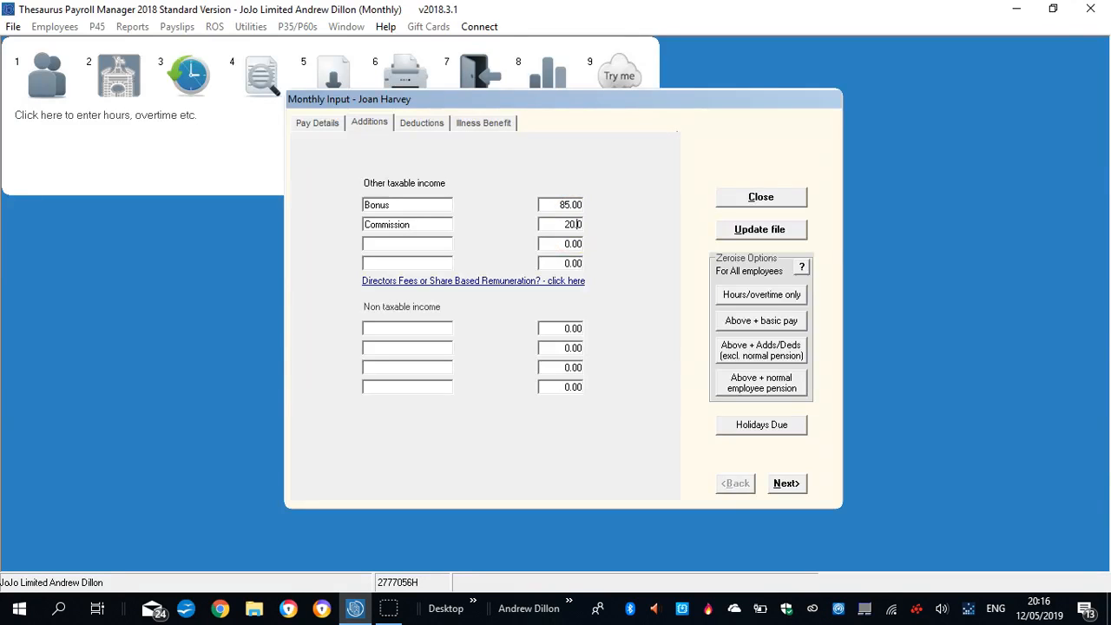
text(20.000)
click(759, 230)
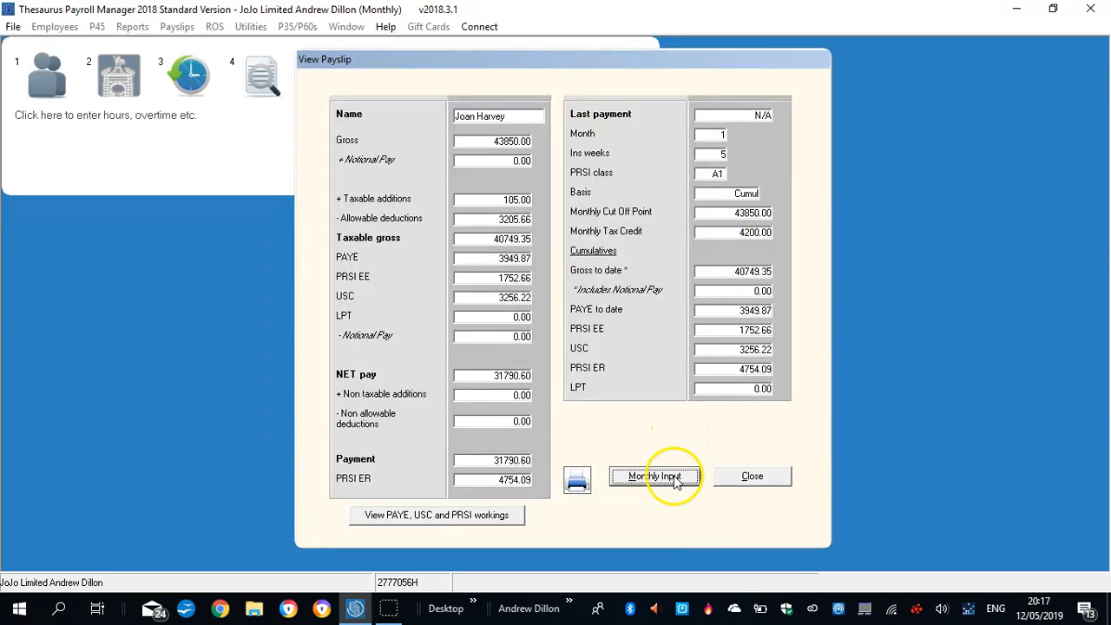
click(752, 476)
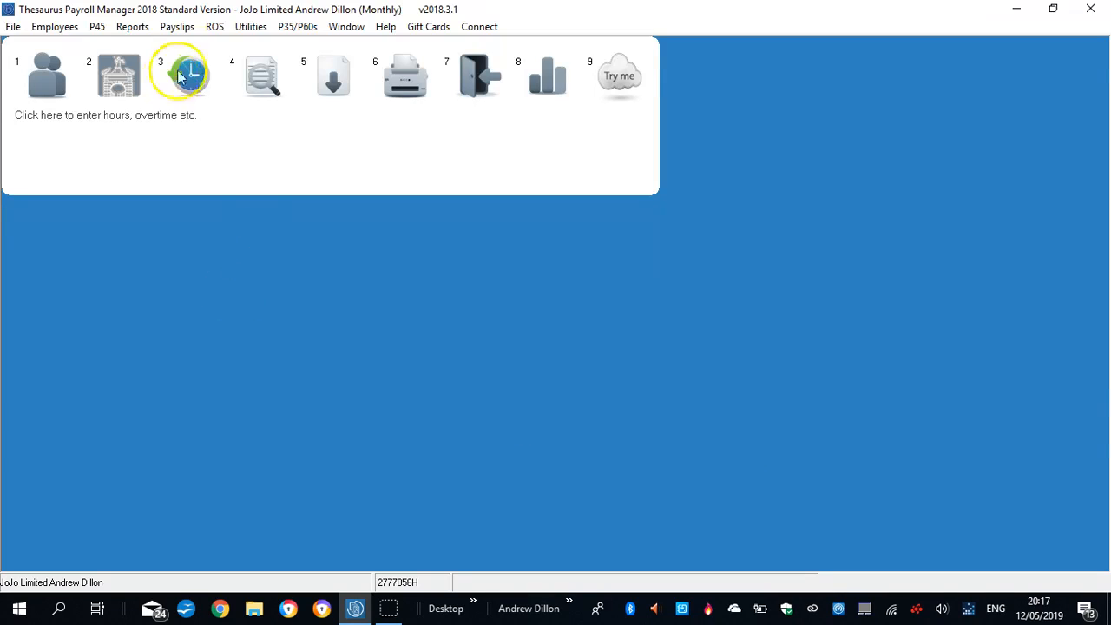
click(263, 79)
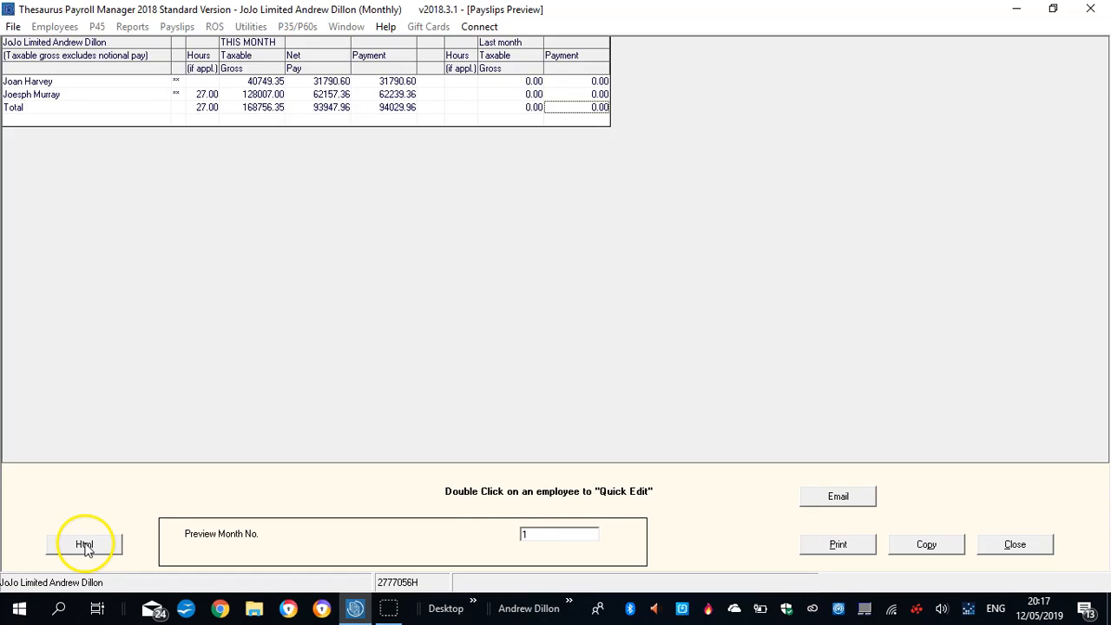
click(1015, 544)
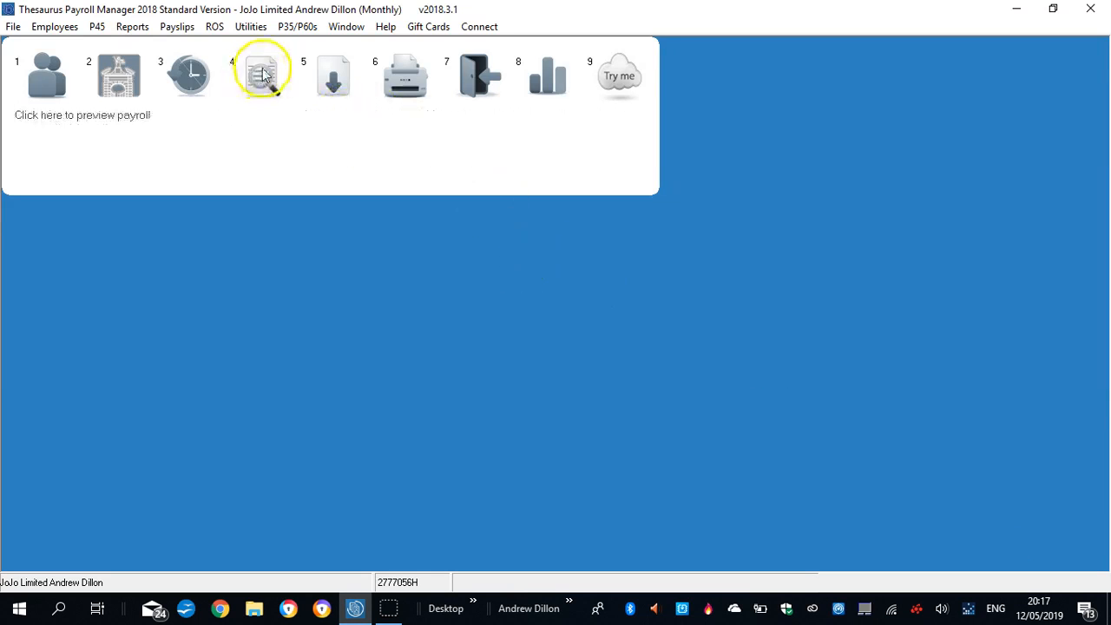
Run the Month 1 payroll update with pay date 31012018, acknowledging the warnings.
click(331, 83)
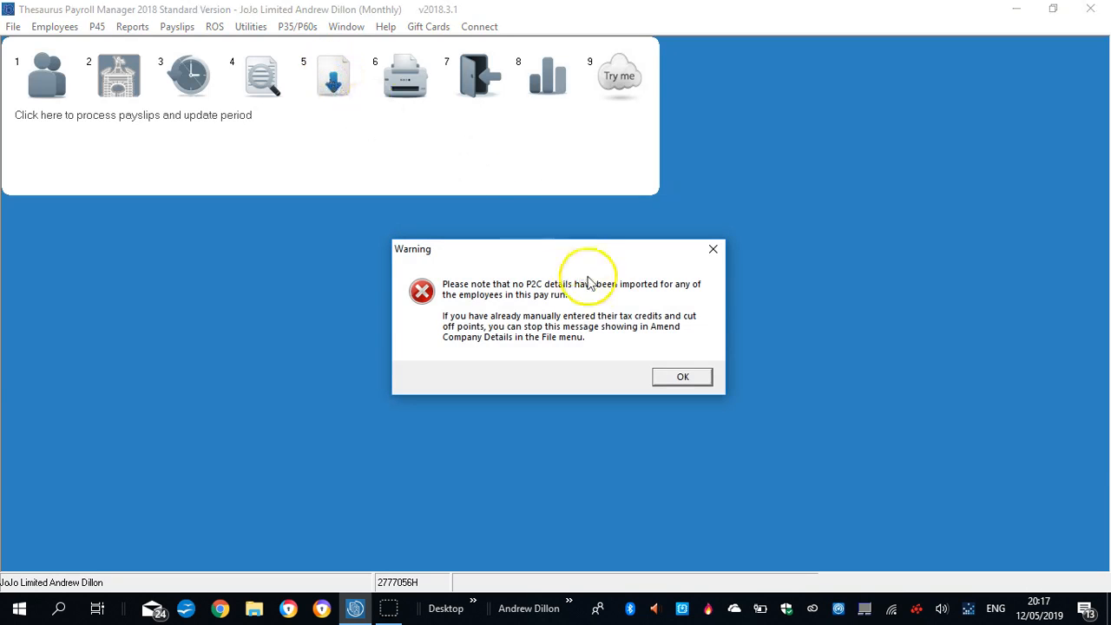
click(684, 376)
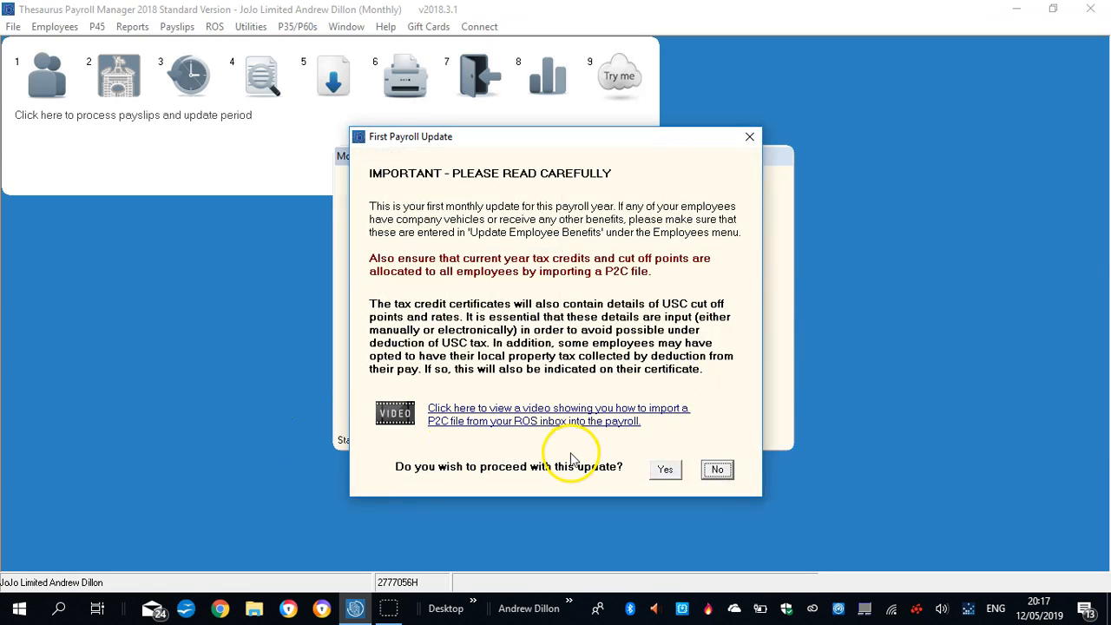
click(659, 469)
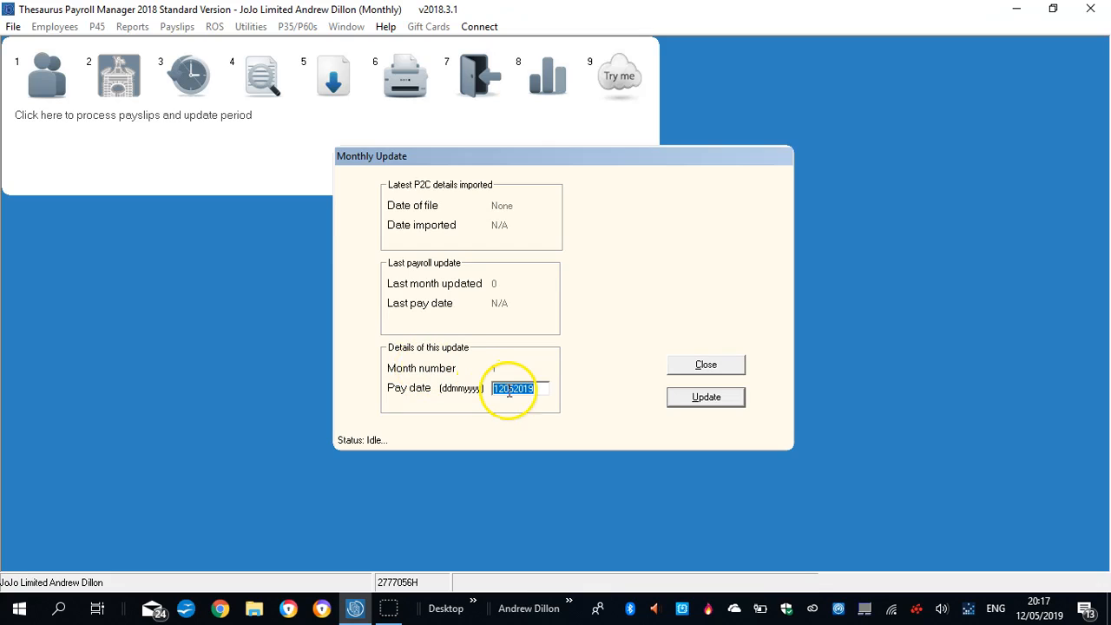
text(310)
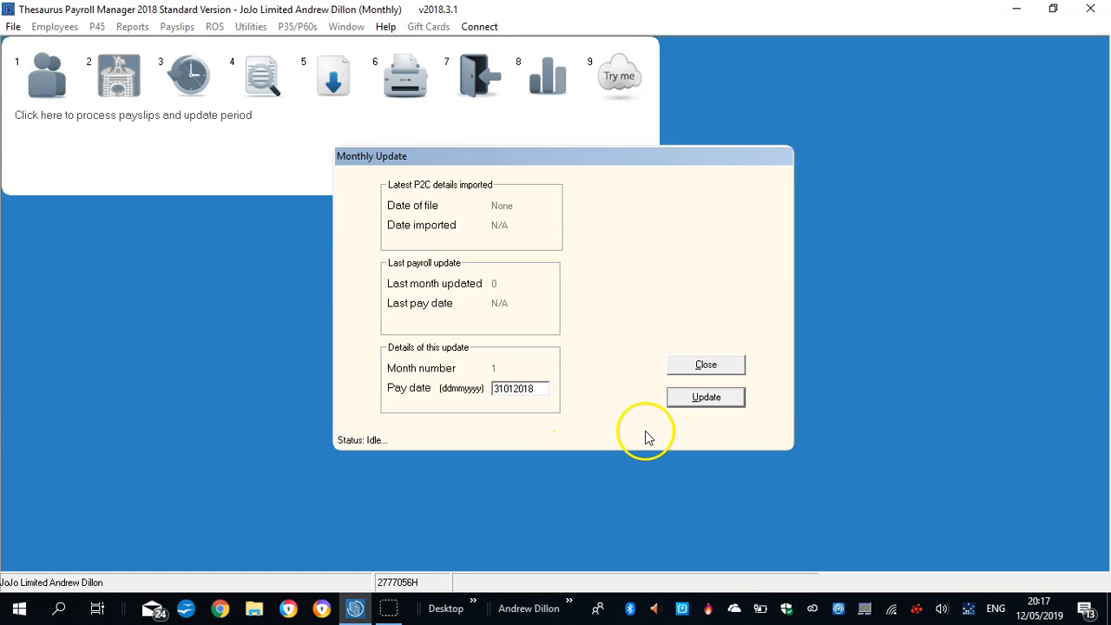
click(698, 399)
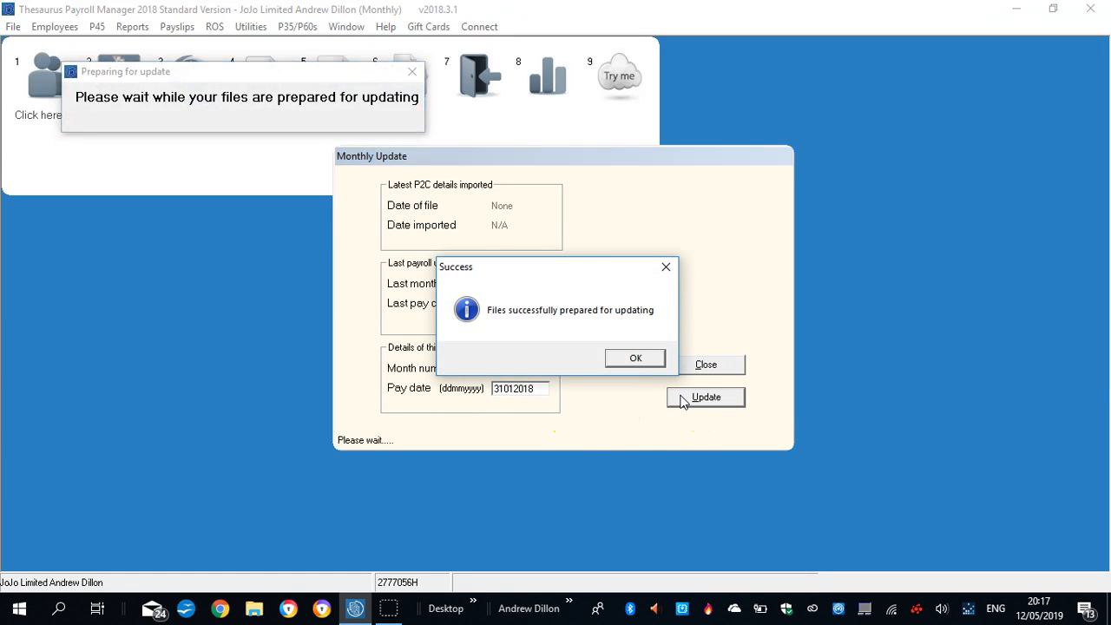
click(635, 358)
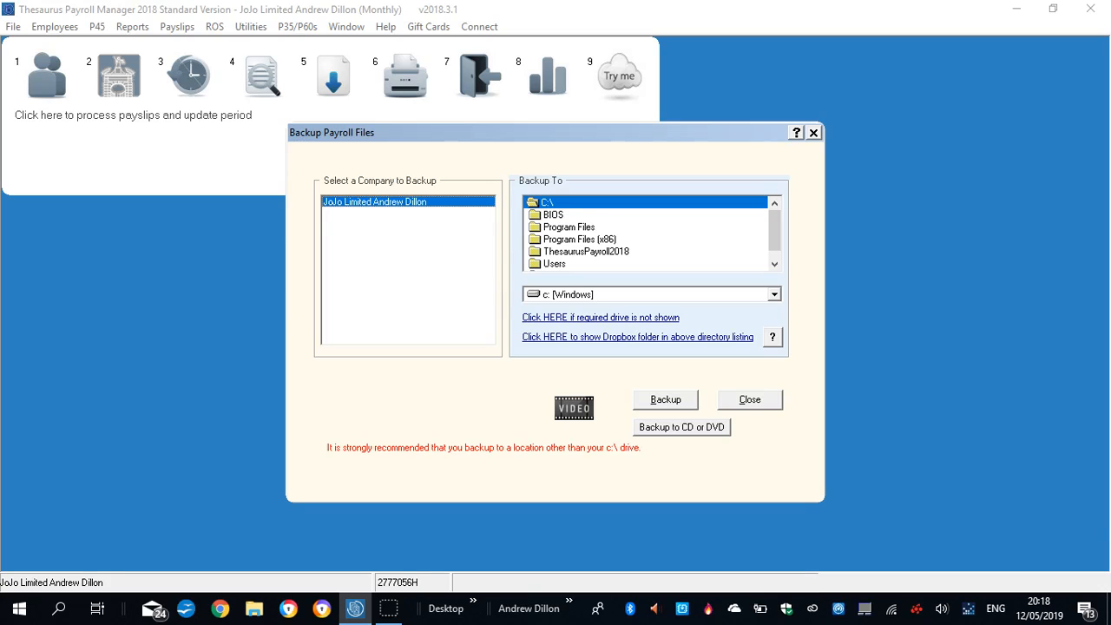
Save the payroll backup zip into the Desktop's Payroll Month 1 folder and confirm success.
click(577, 251)
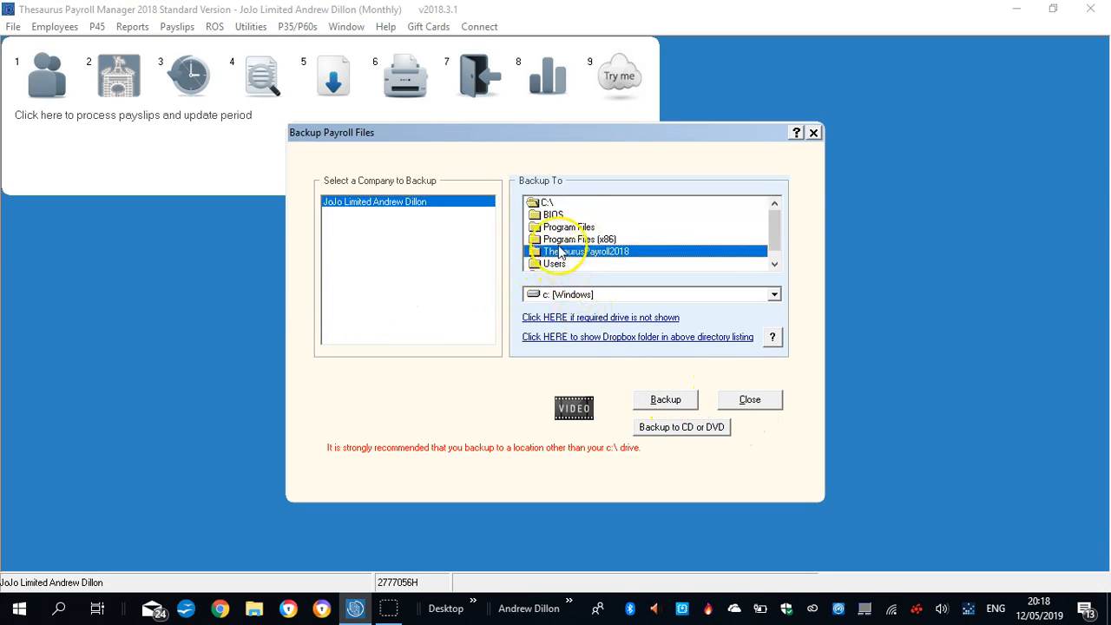
click(587, 297)
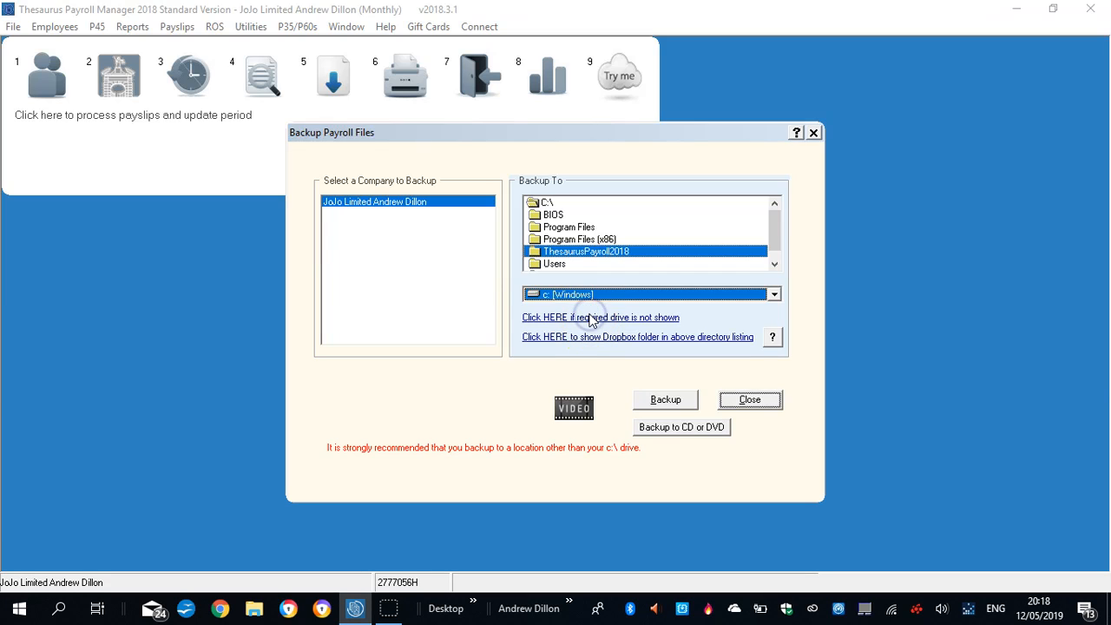
click(590, 319)
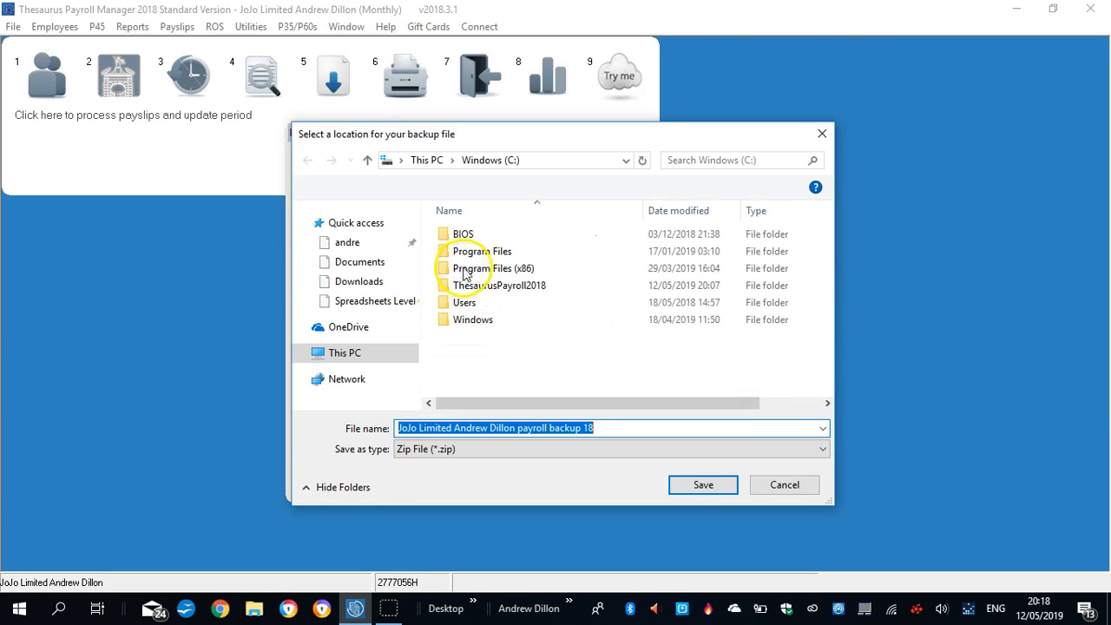
drag(412, 340, 417, 248)
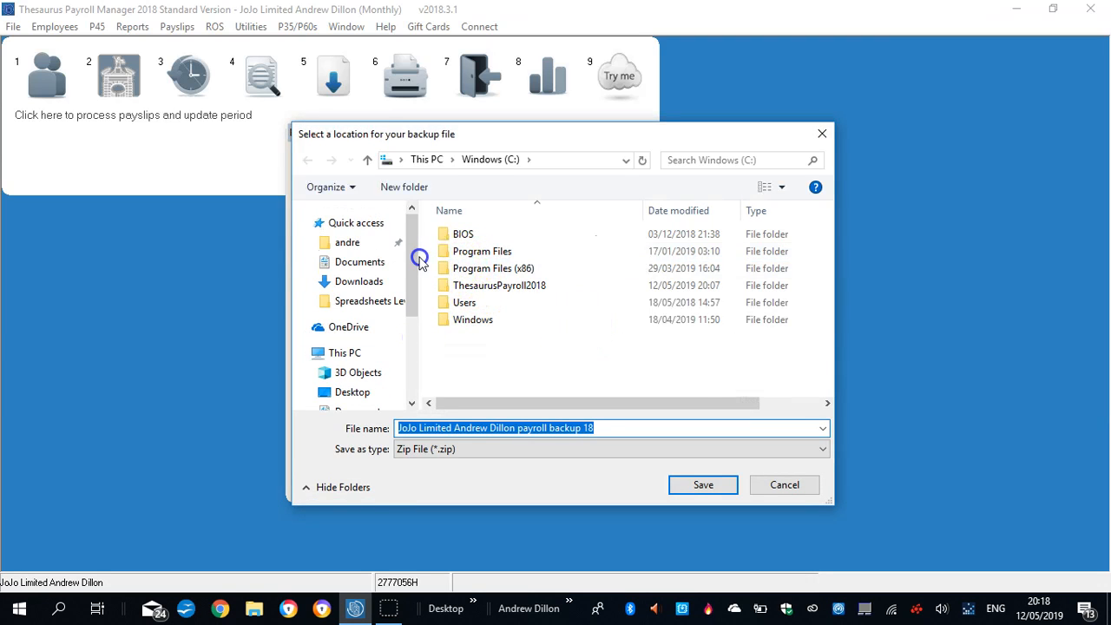
click(365, 394)
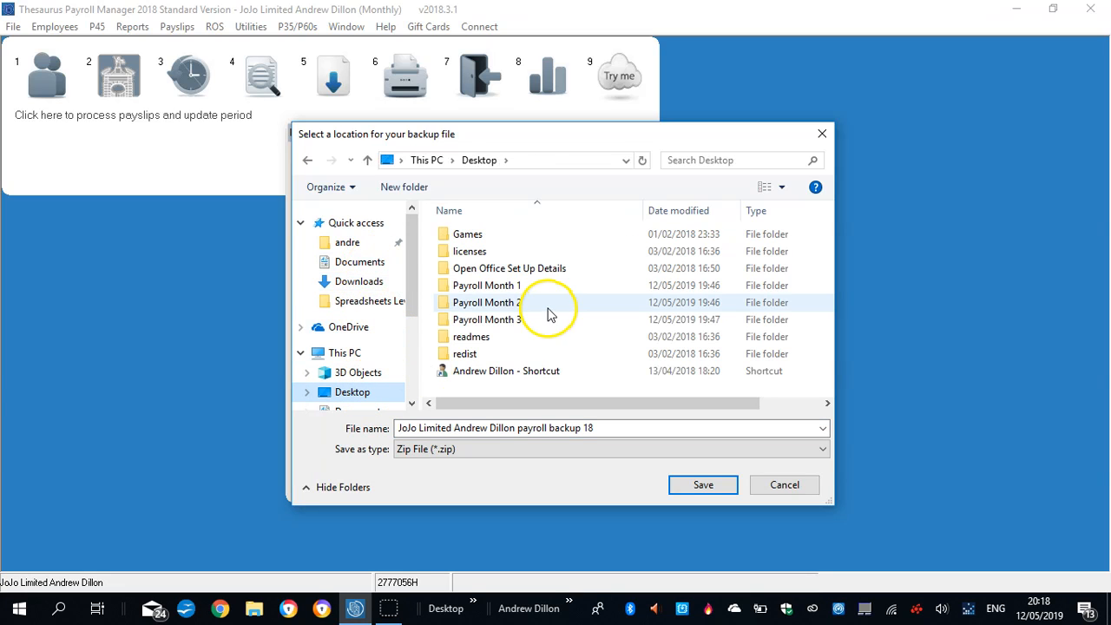
click(512, 289)
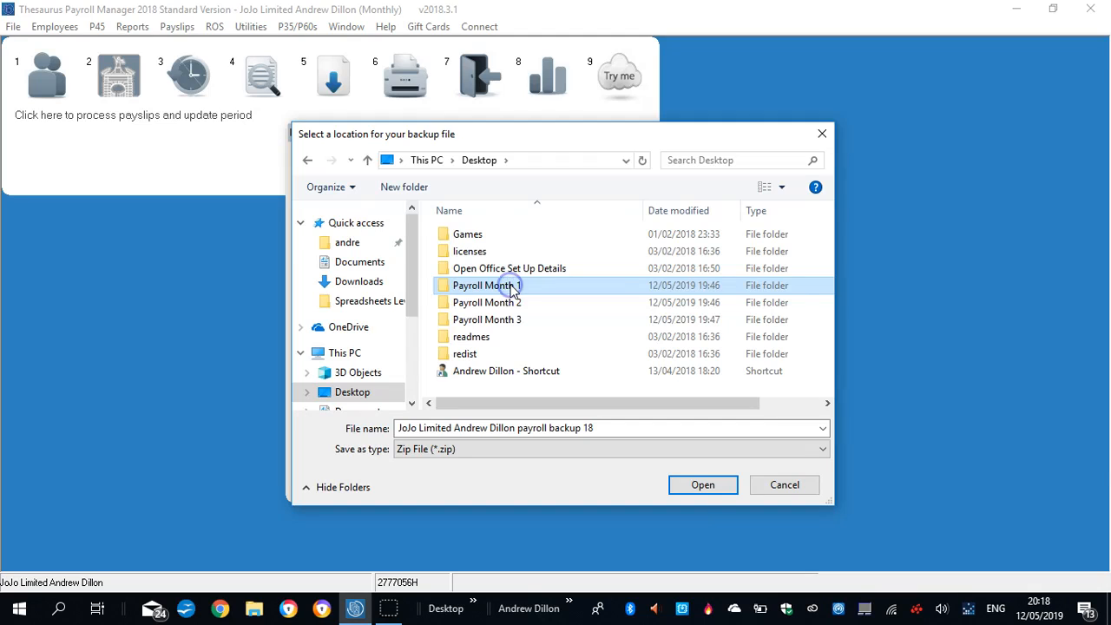
click(699, 486)
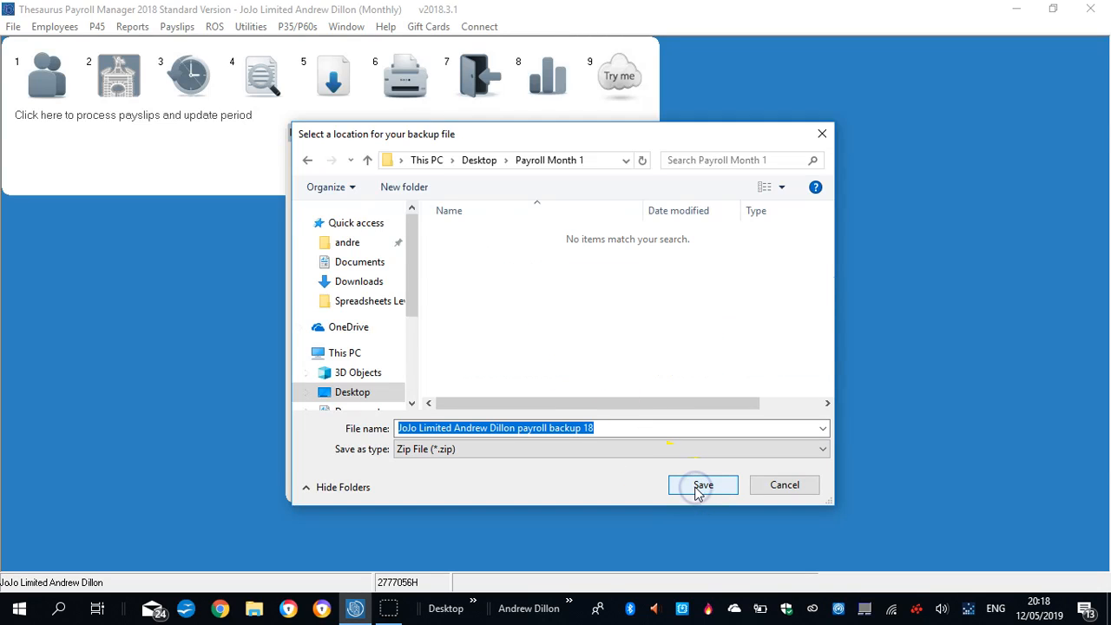
click(701, 486)
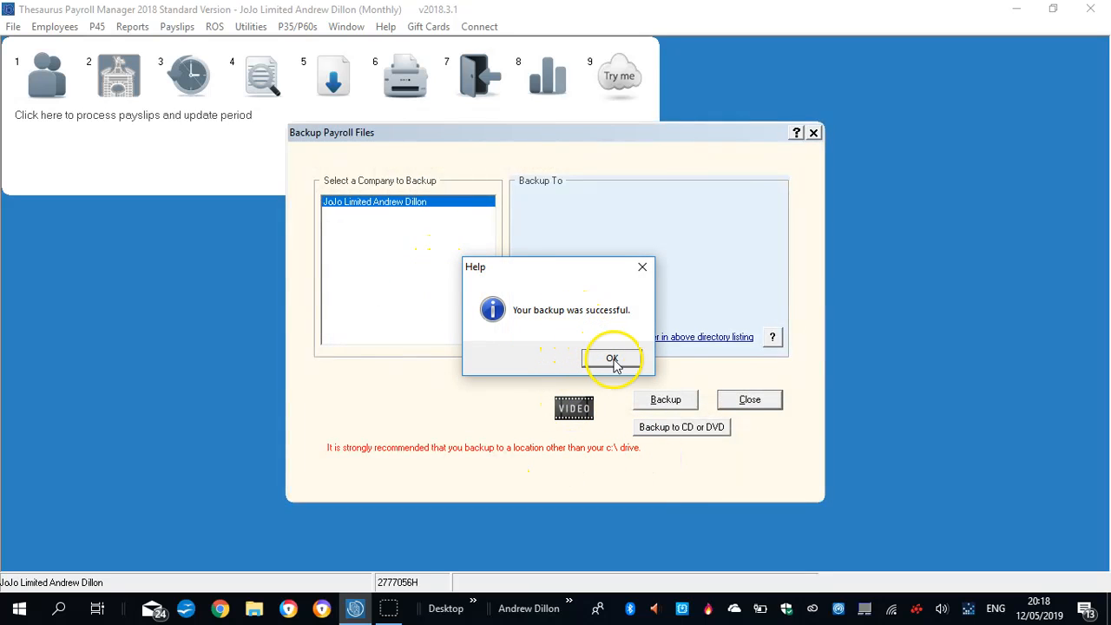
click(612, 361)
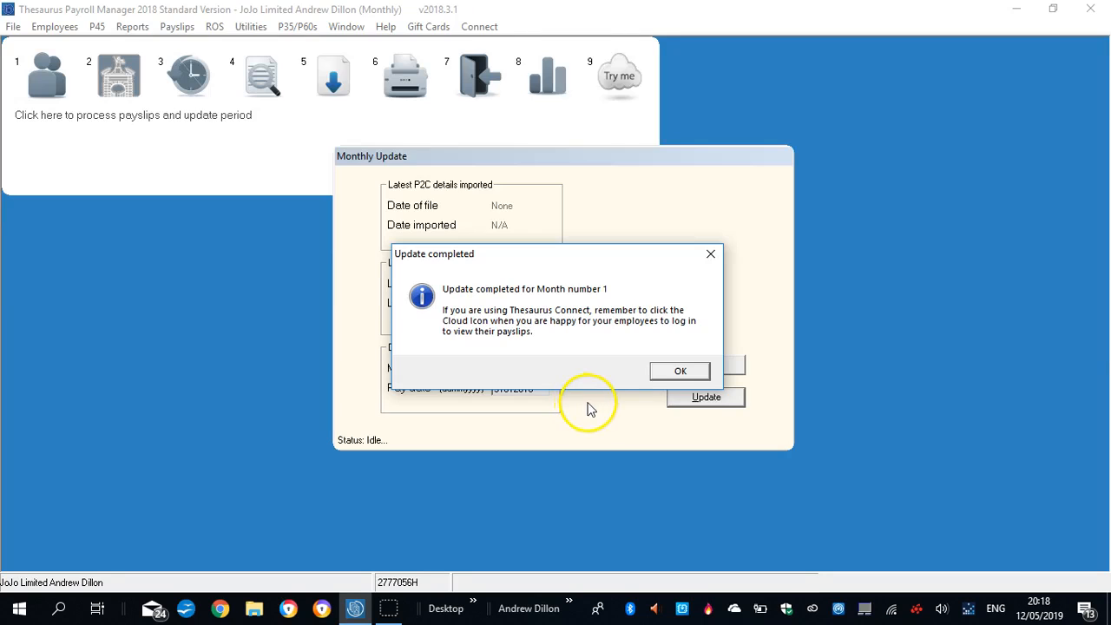
Open the hourly-paid employee's month 2 input and change time and a half to 14 hours.
click(684, 370)
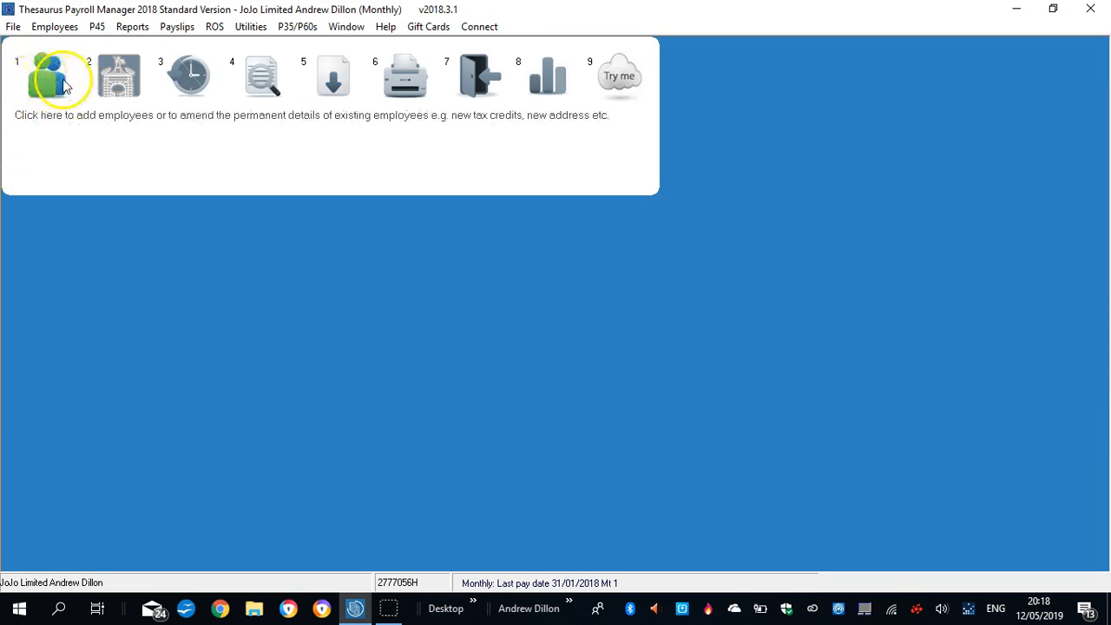
click(192, 90)
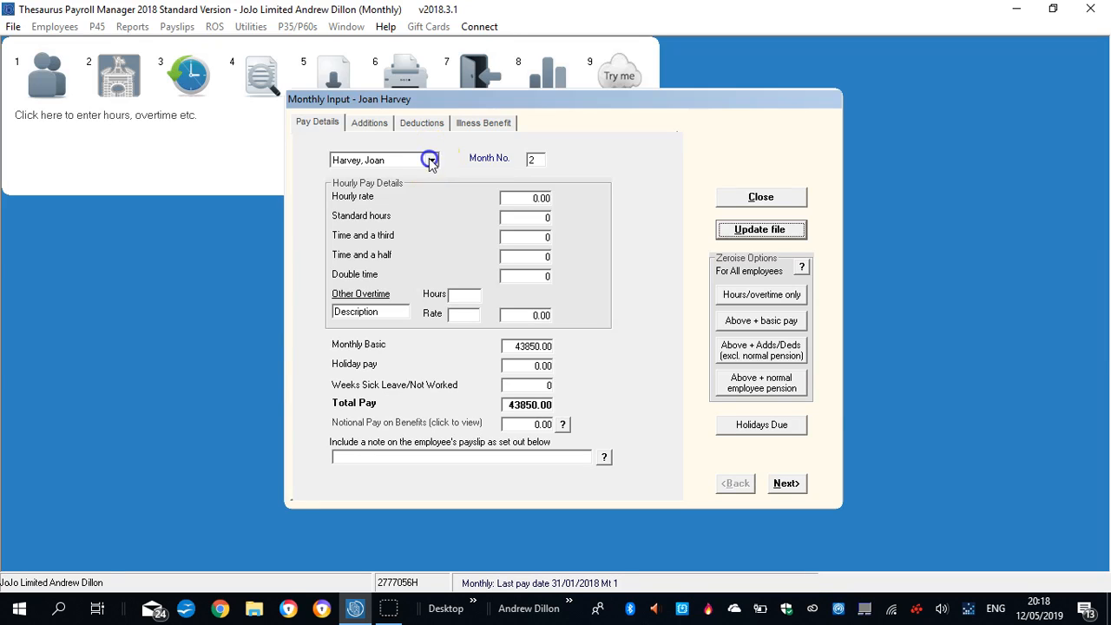
click(429, 160)
click(384, 183)
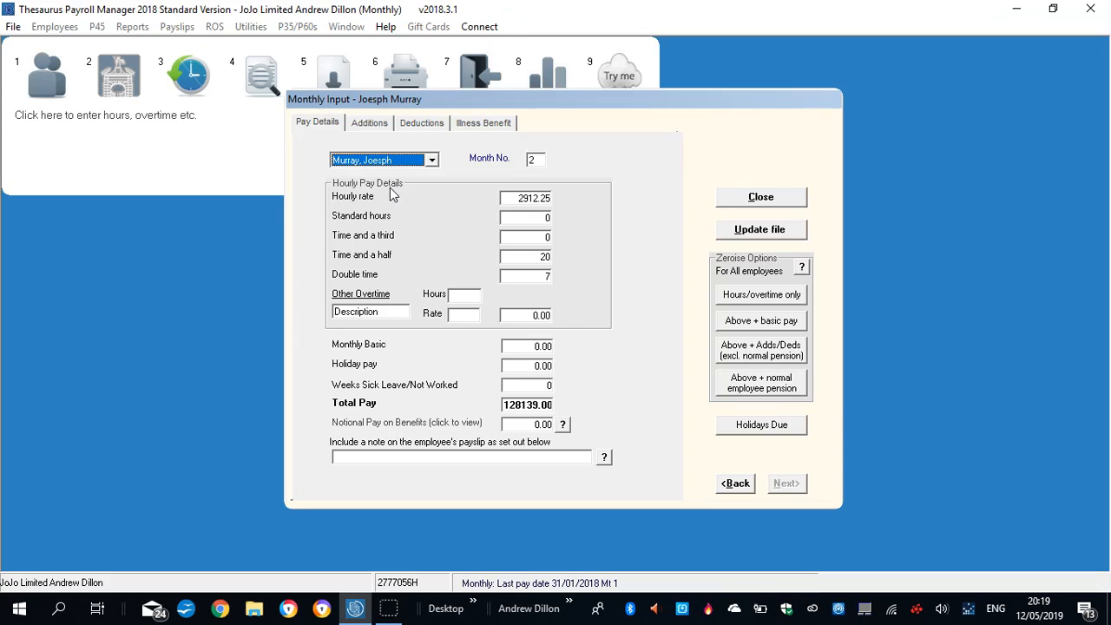
double_click(545, 255)
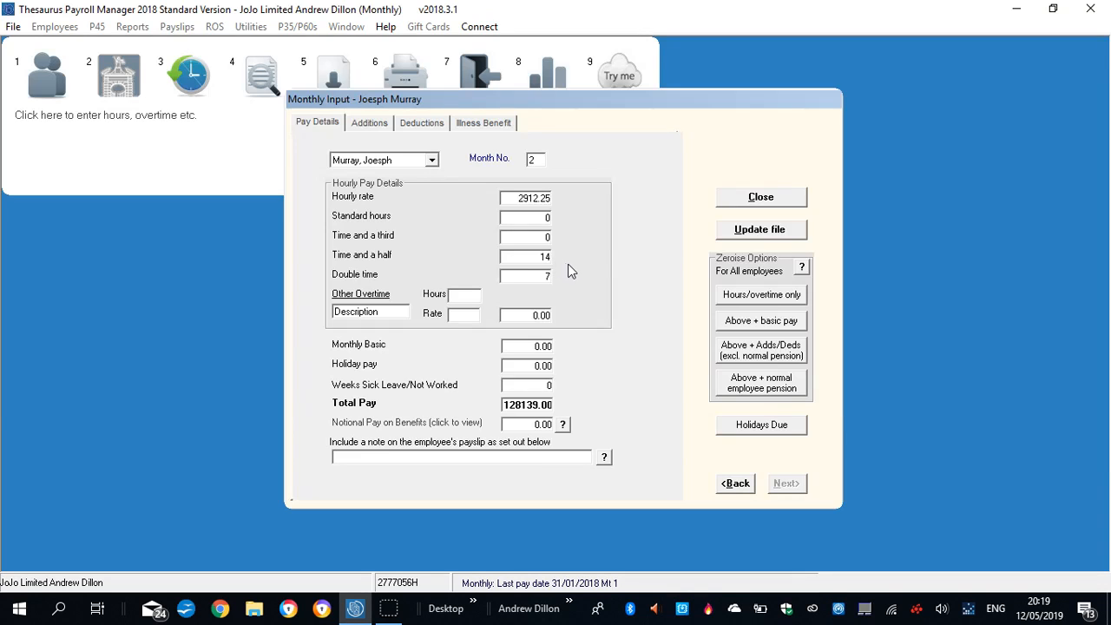
click(545, 276)
Add a Commission of 105.00 and change Vouched Expense to 180.00 under Additions.
click(368, 122)
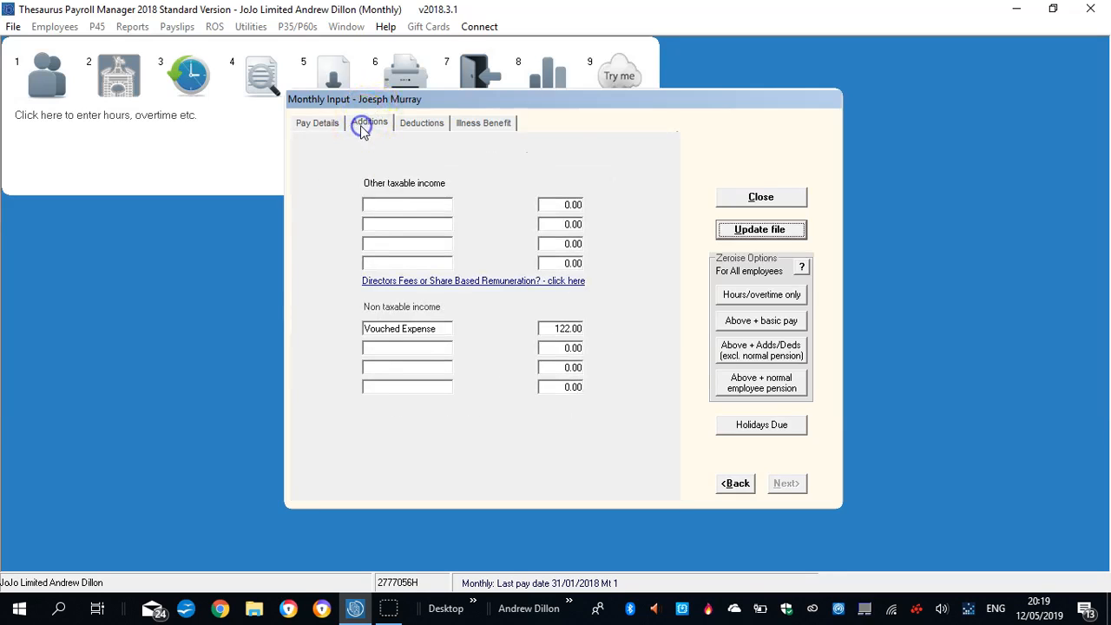
click(395, 206)
key(Caps_Lock)
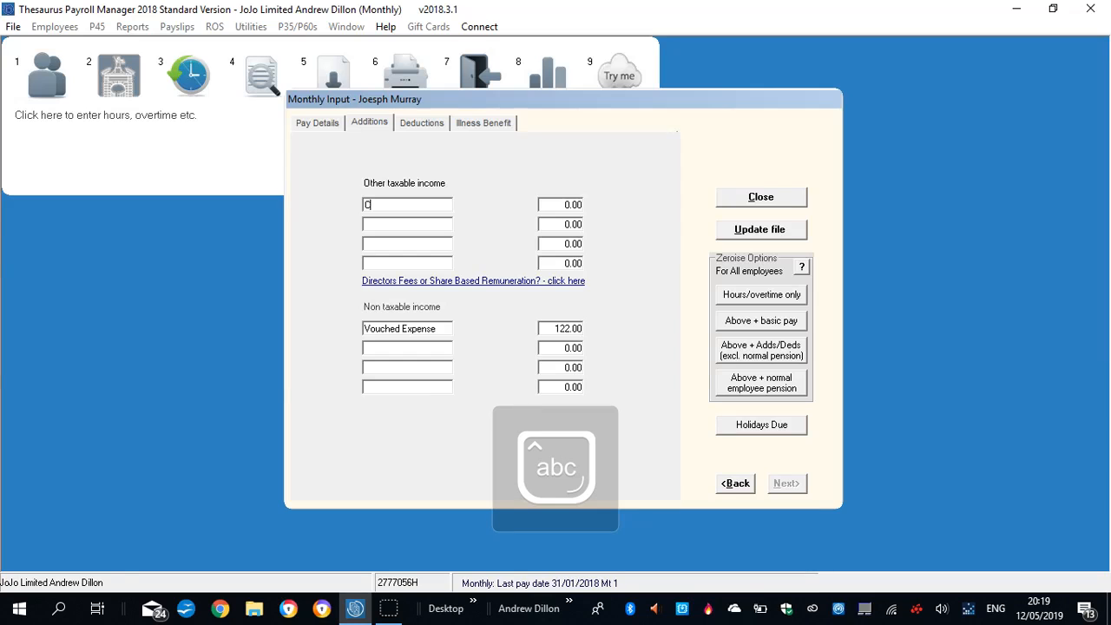
text(Commission)
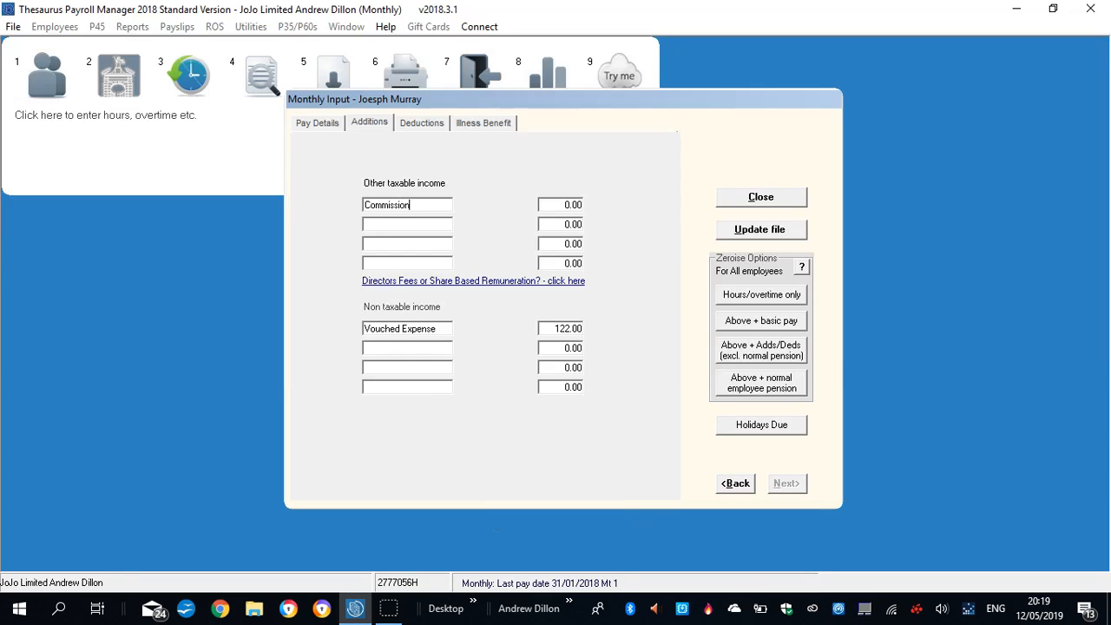
click(572, 204)
text(105)
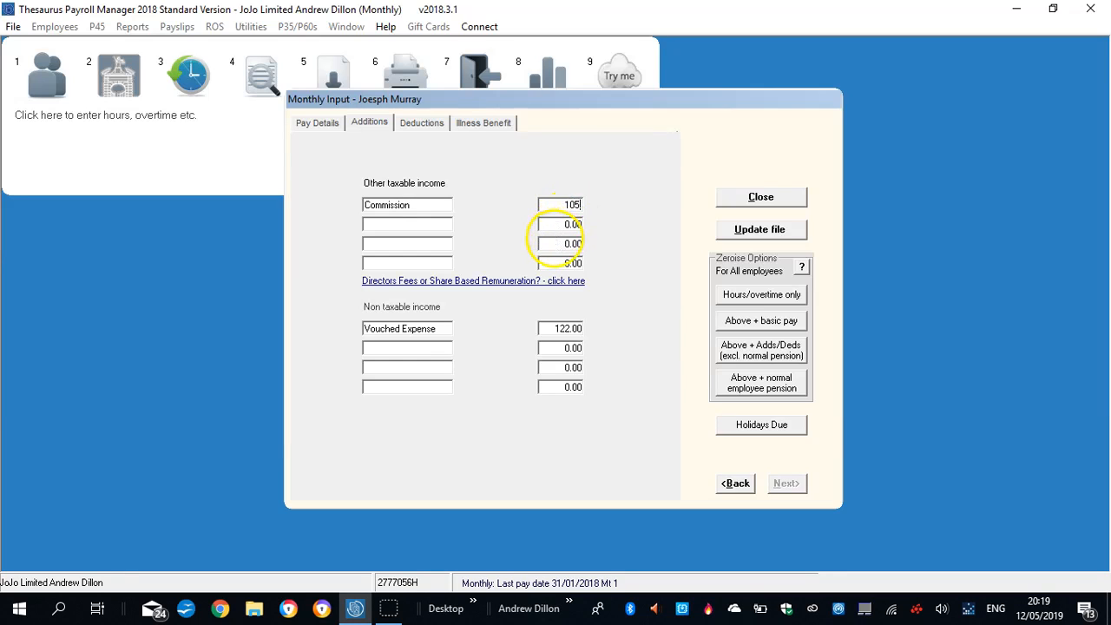
key(Tab)
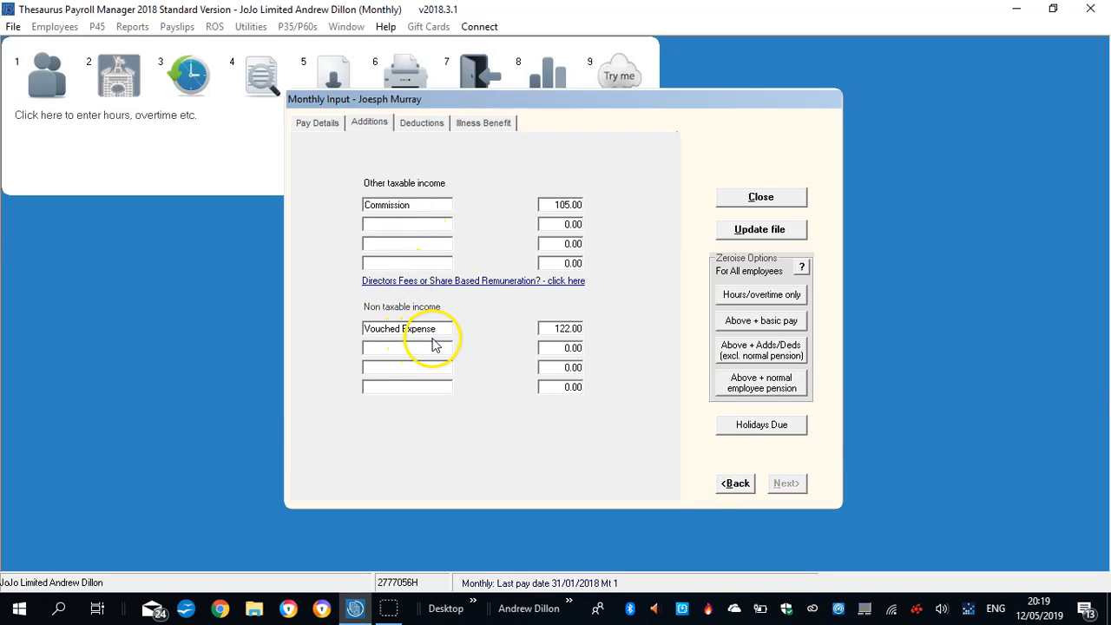
click(560, 329)
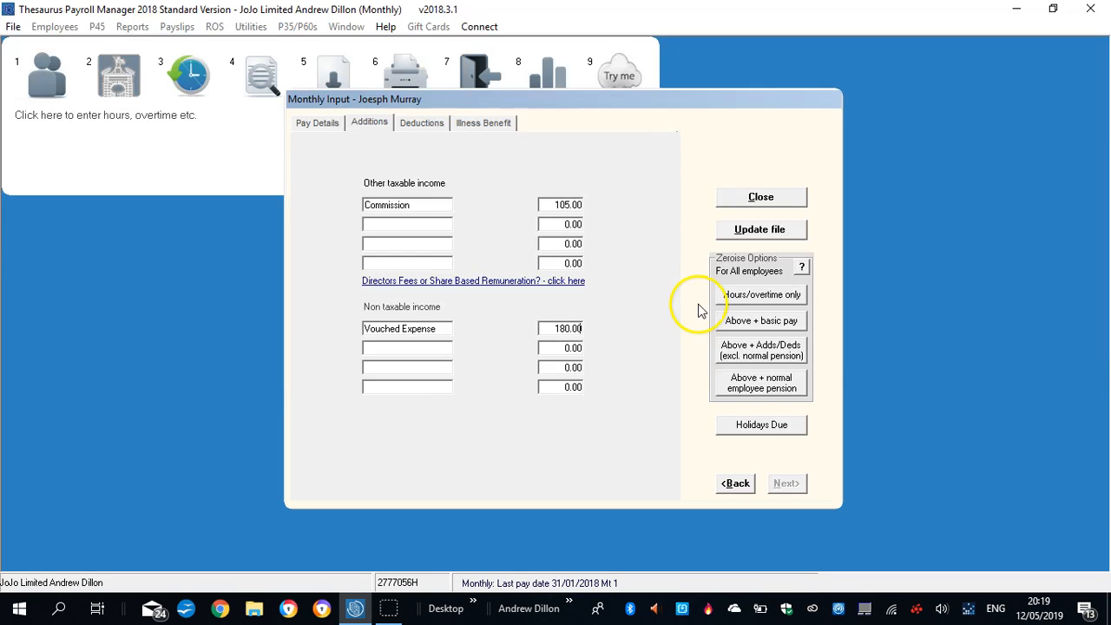
Save the month 2 input, review the payslip, and return to Monthly Input.
click(759, 229)
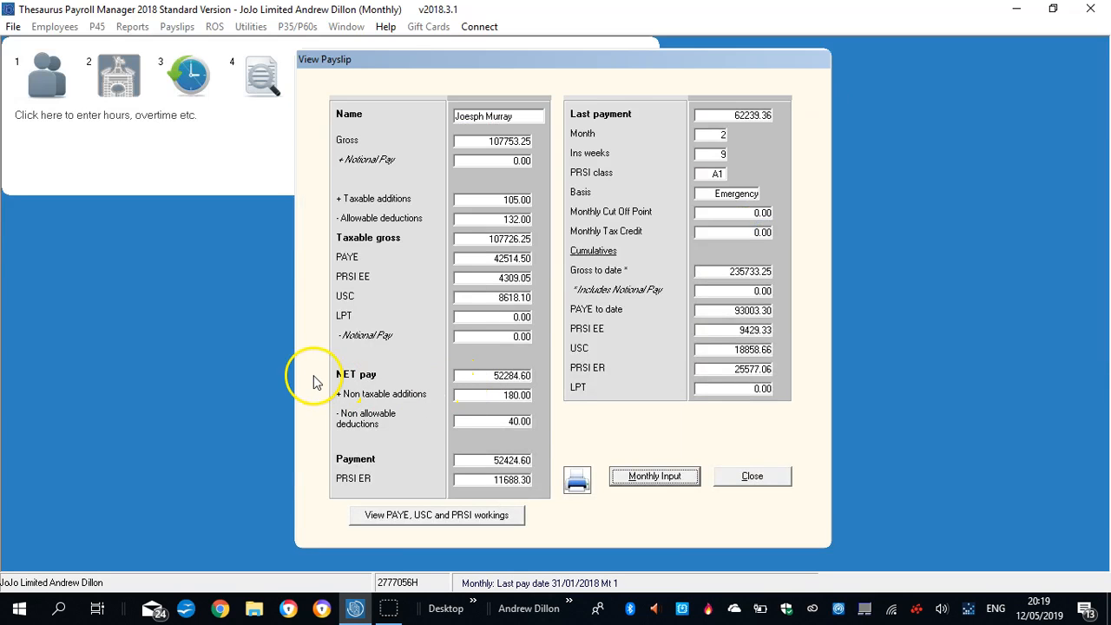
click(750, 478)
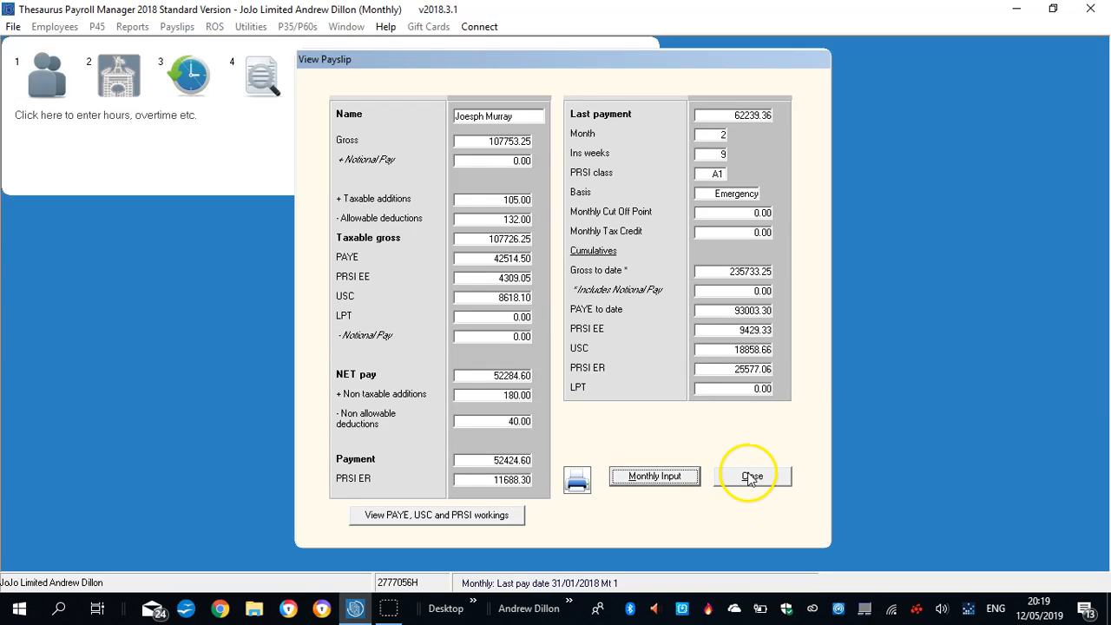
click(664, 480)
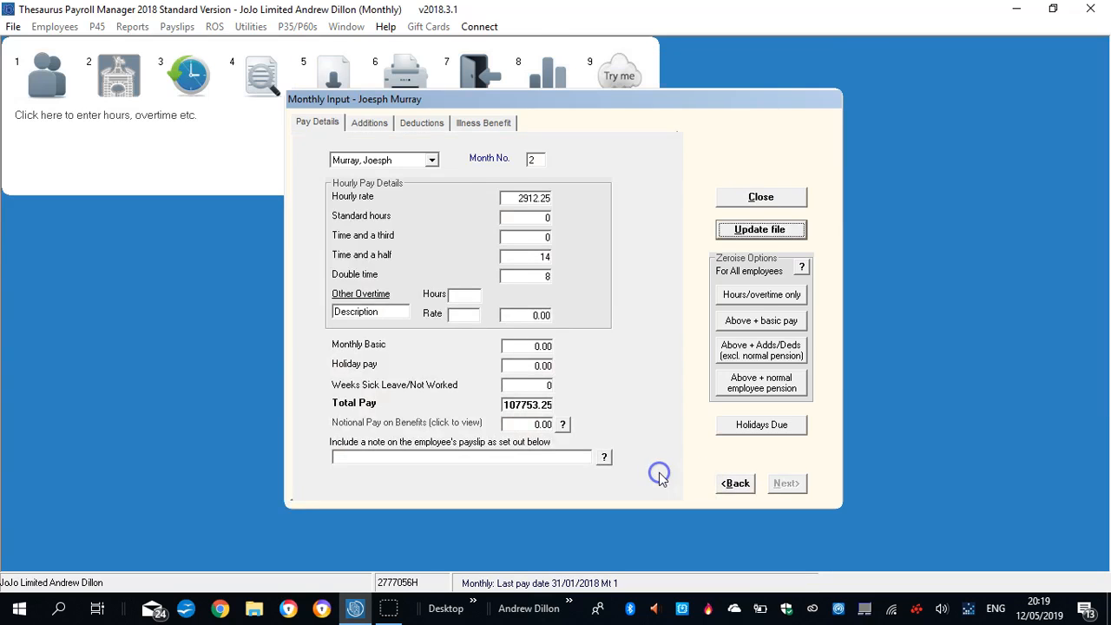
For the salaried employee, delete the Bonus 85.00 entry and the second Commission line.
click(426, 161)
click(375, 177)
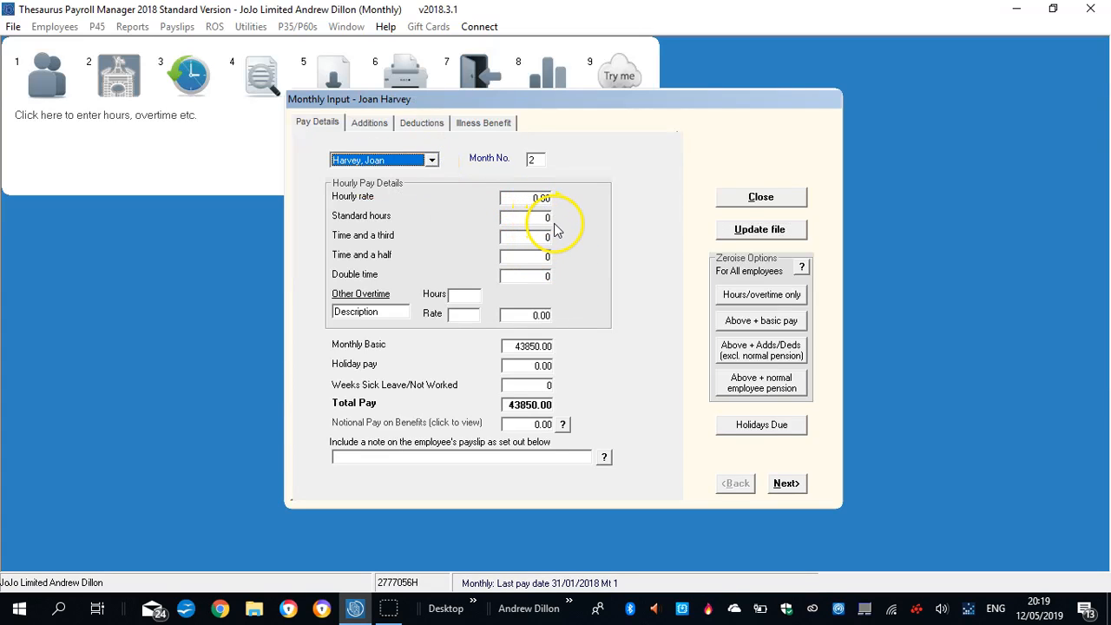
click(364, 124)
click(433, 207)
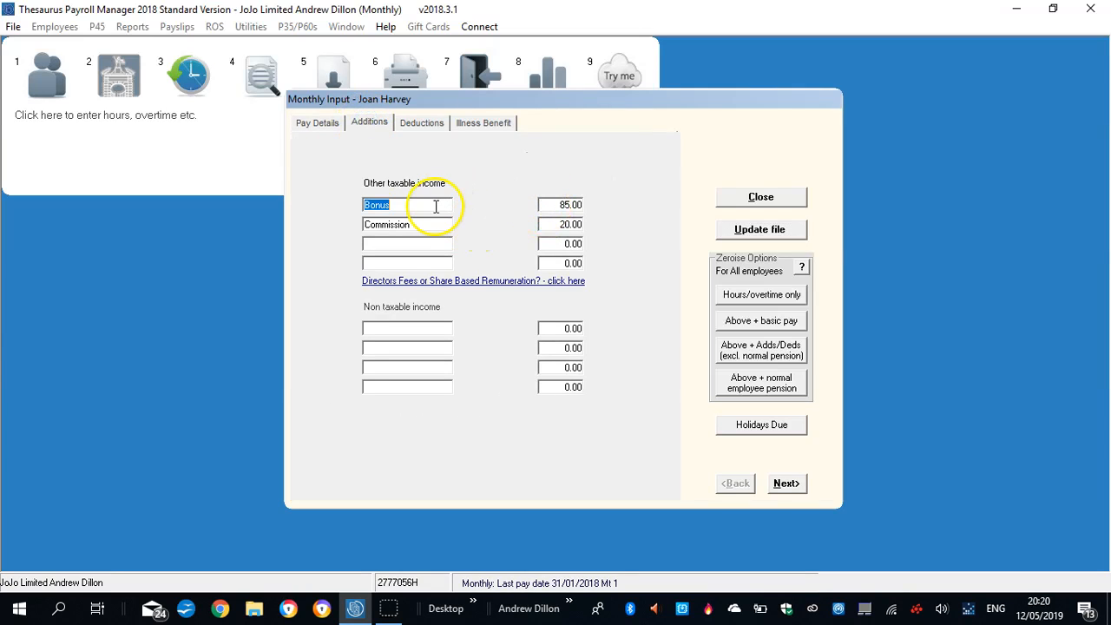
key(Delete)
click(573, 204)
key(Delete)
click(385, 224)
key(Delete)
Enter a single Commission of 295 and reset the leftover 20.00 amount to 0.00.
click(381, 204)
text(C)
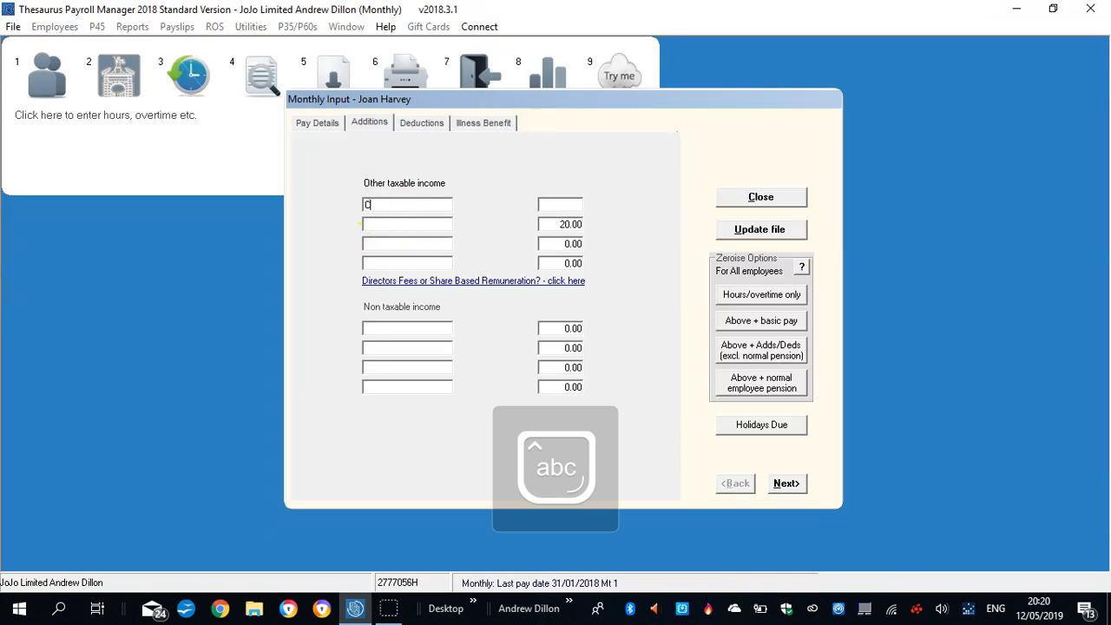
text(ommission)
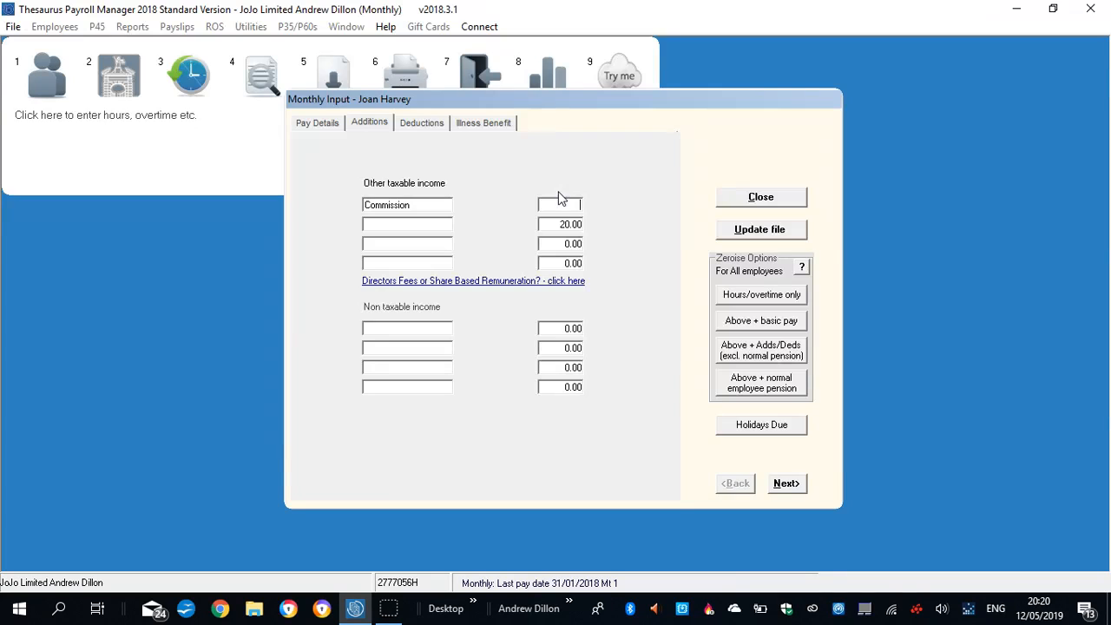
click(522, 207)
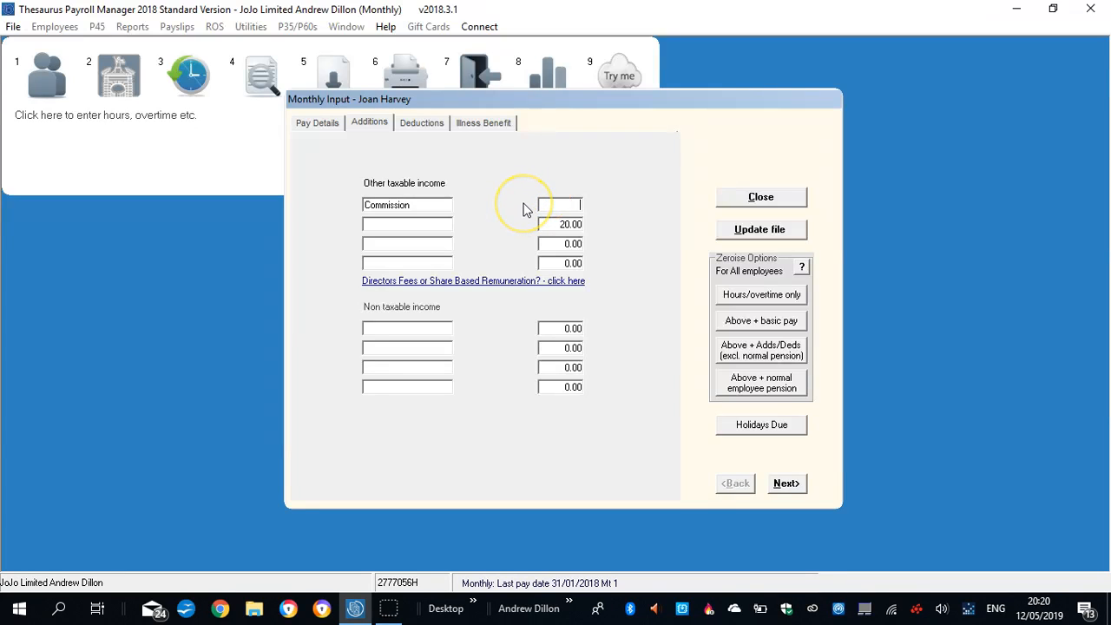
text(295)
click(548, 224)
double_click(571, 223)
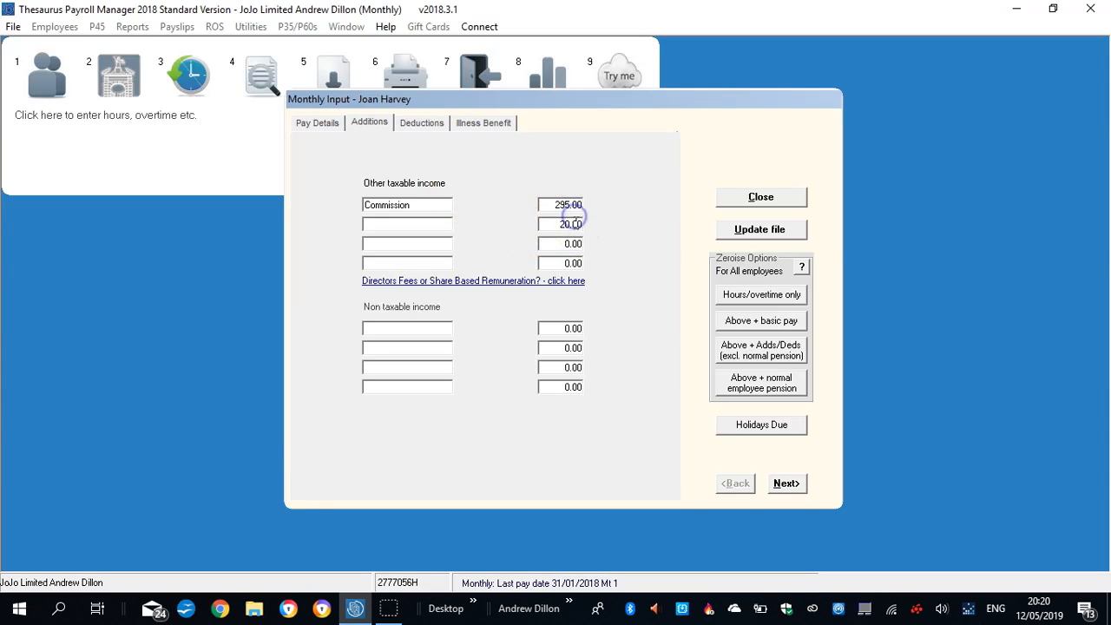
key(BackSpace)
text(0.00)
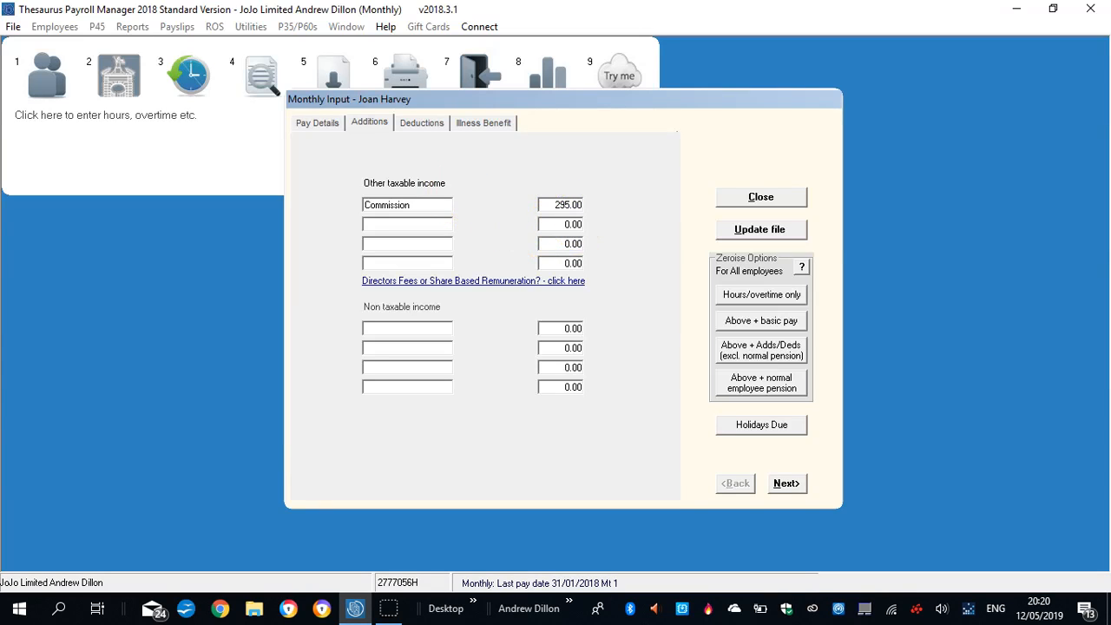
Save the month 2 input and close the payslip view.
click(419, 123)
click(760, 229)
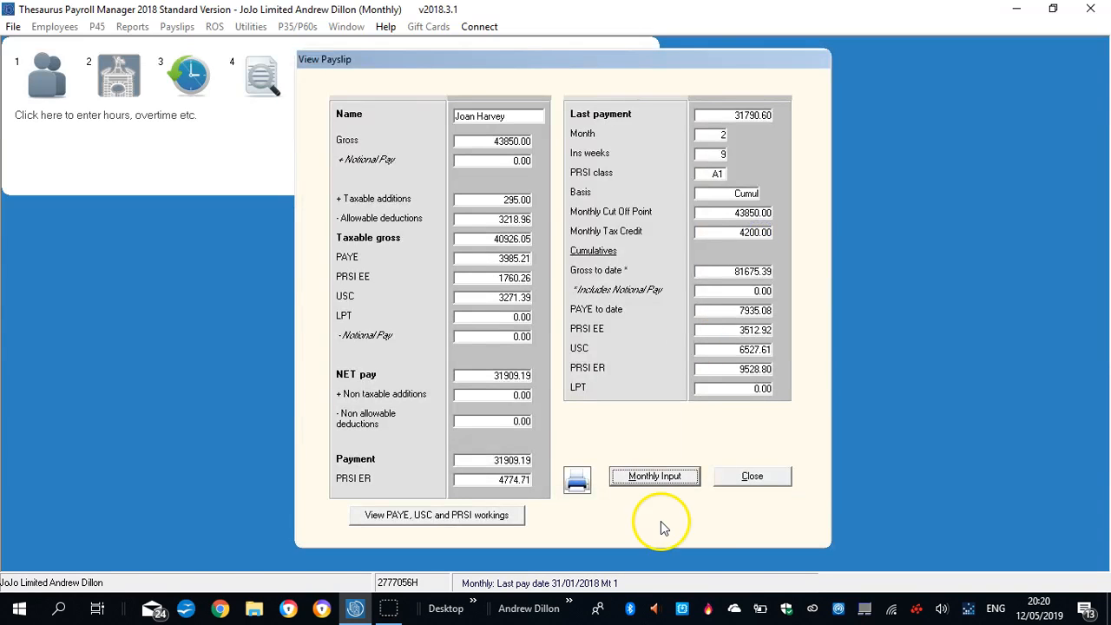
click(751, 481)
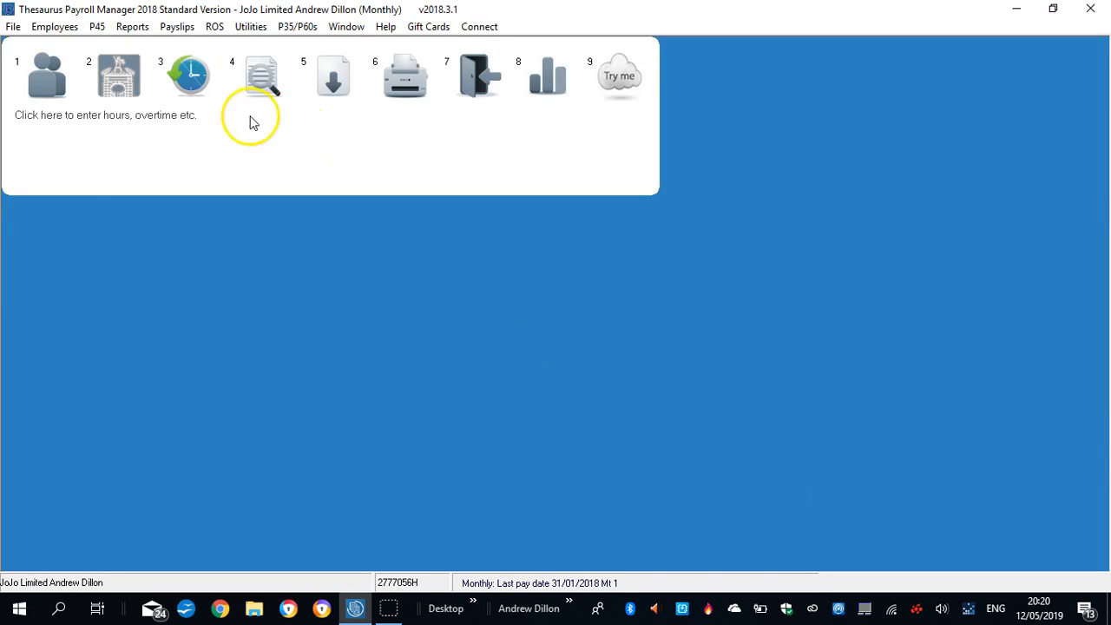
click(257, 79)
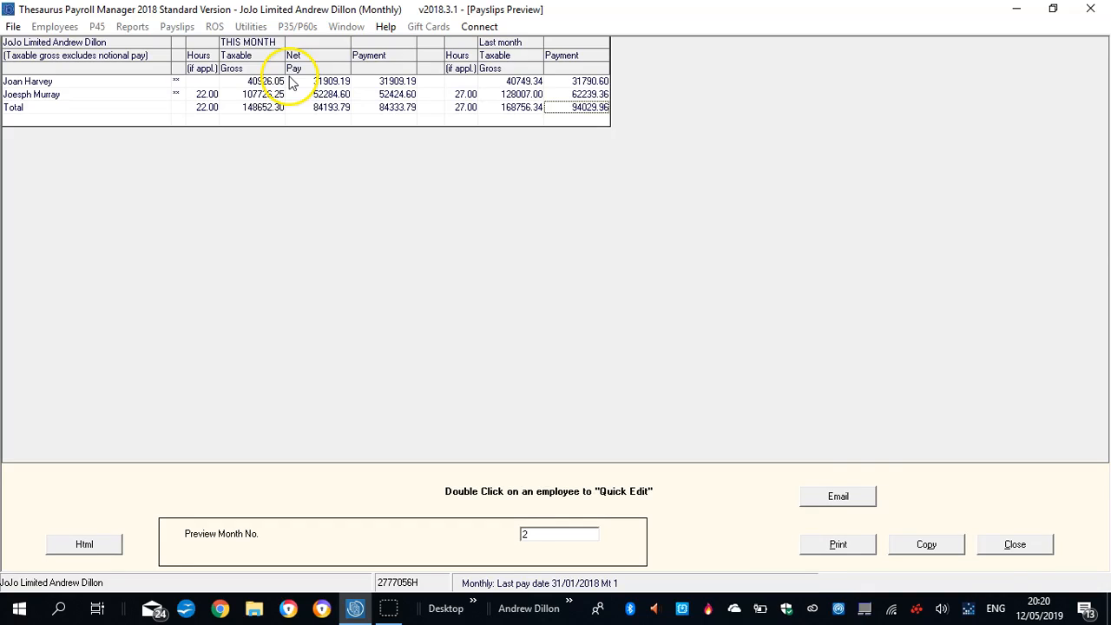
click(1015, 545)
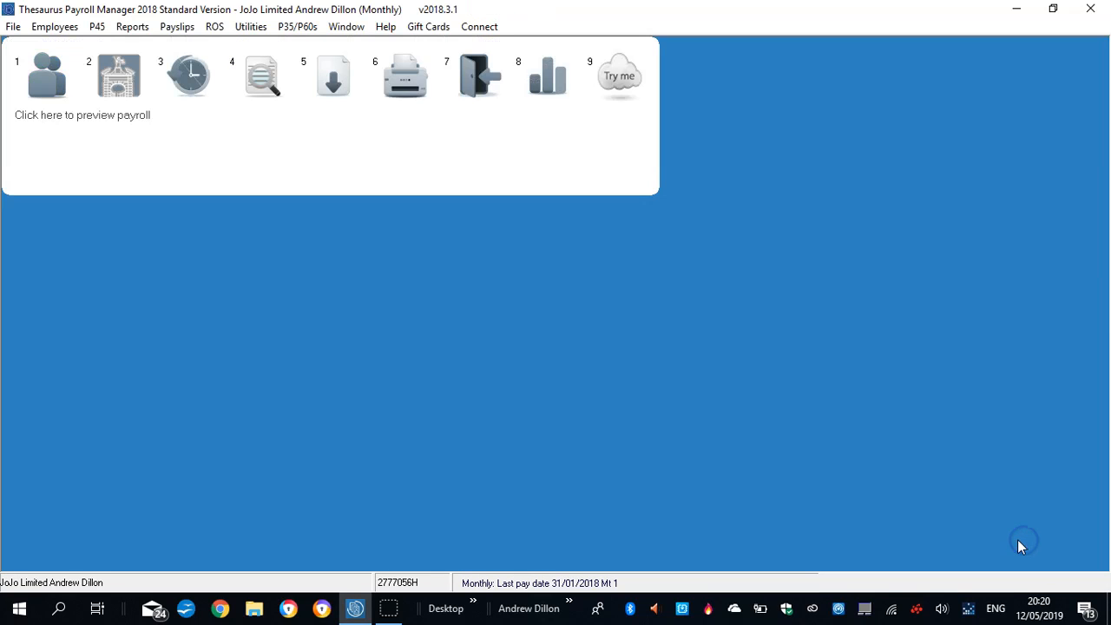